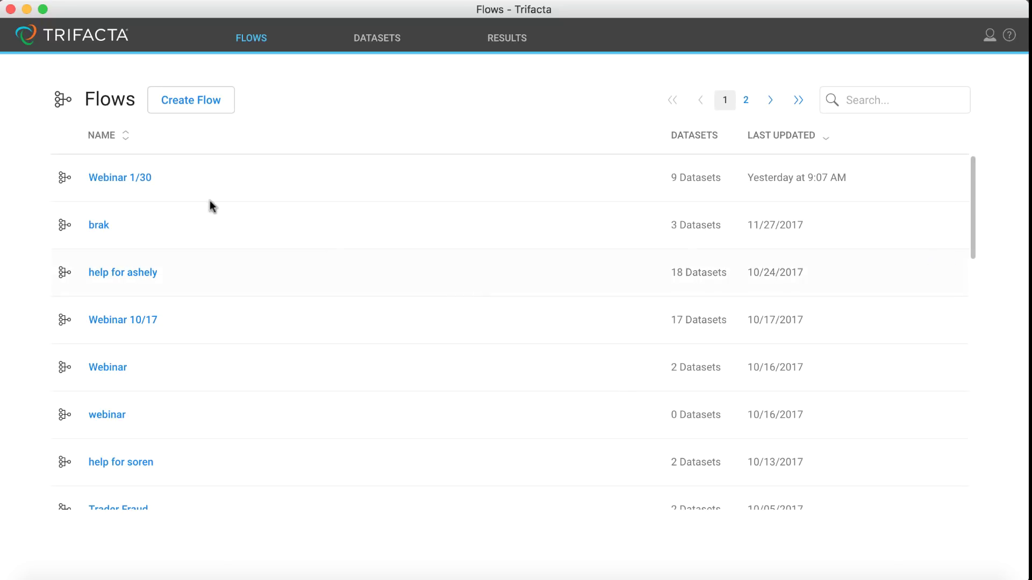
- Open the existing Webinar 1/30 flow and examine its source datasets, the lab_2010_transactions recipe, and the lab_customers recipe and output
left_click(142, 178)
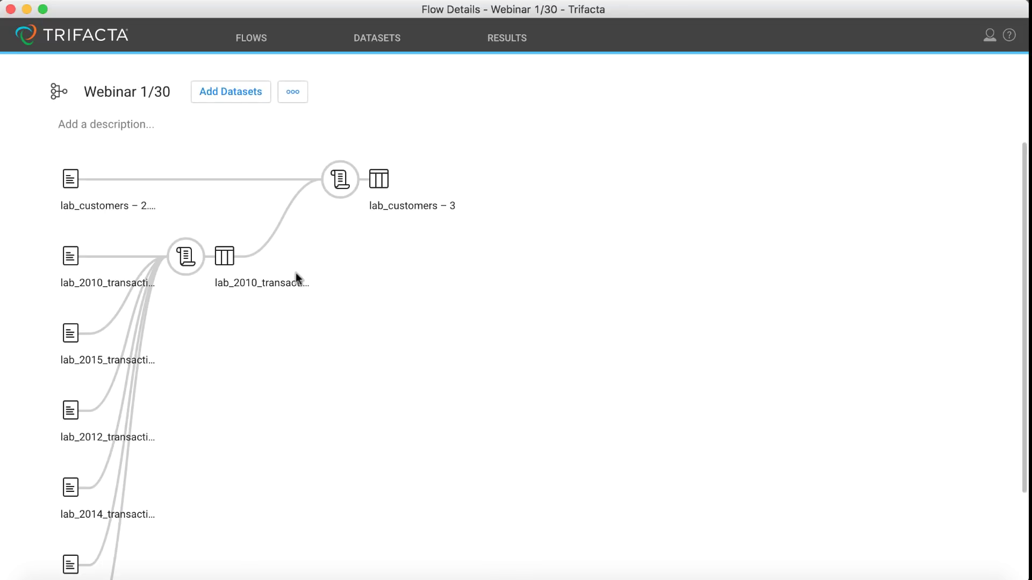
scroll(320, 369, "down", 5)
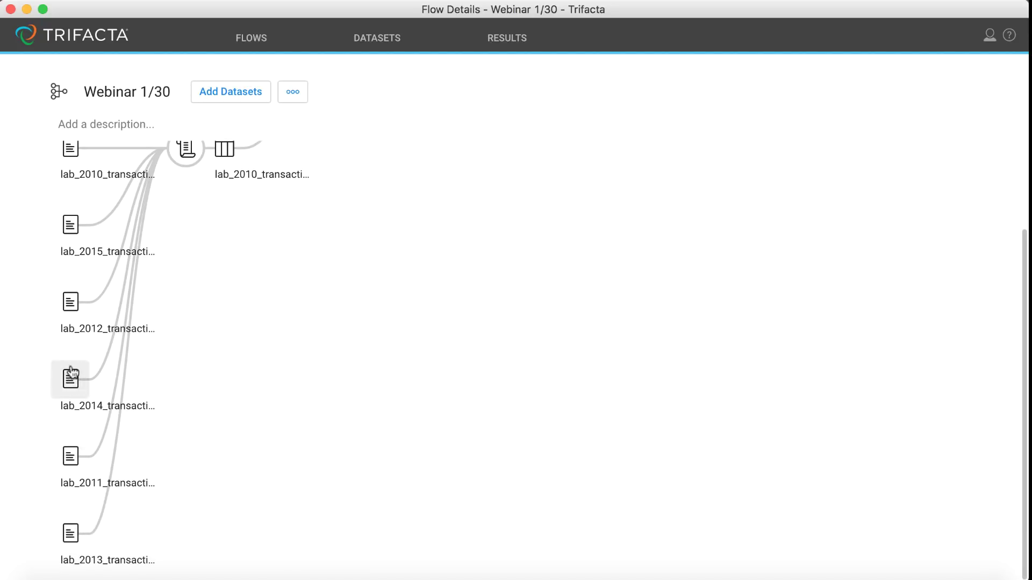
scroll(71, 300, "up", 5)
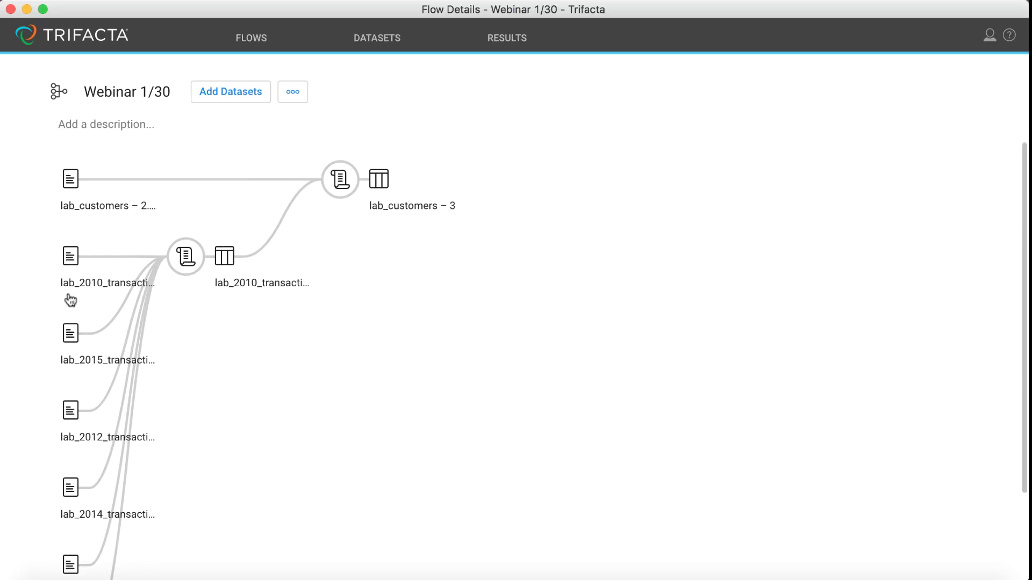
left_click(181, 270)
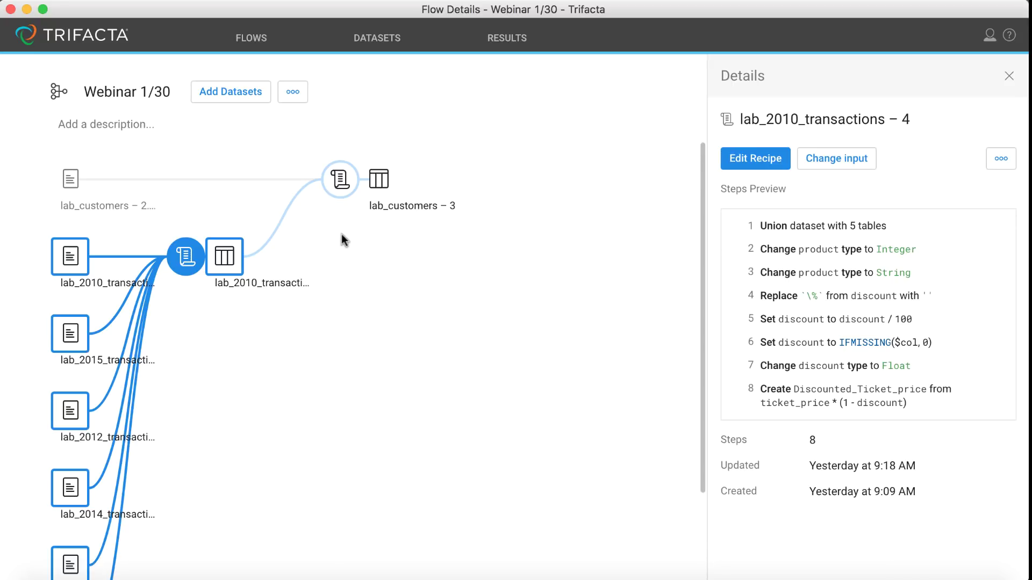
left_click(339, 180)
left_click(379, 183)
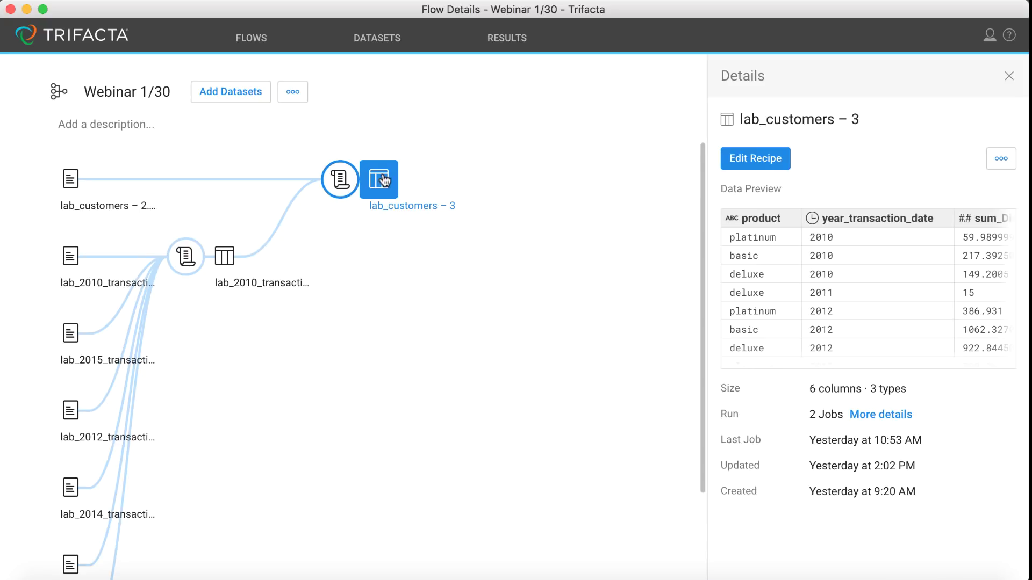
- Create a new flow named "Webinar 1/30" with the description "Walkthrough"
left_click(261, 47)
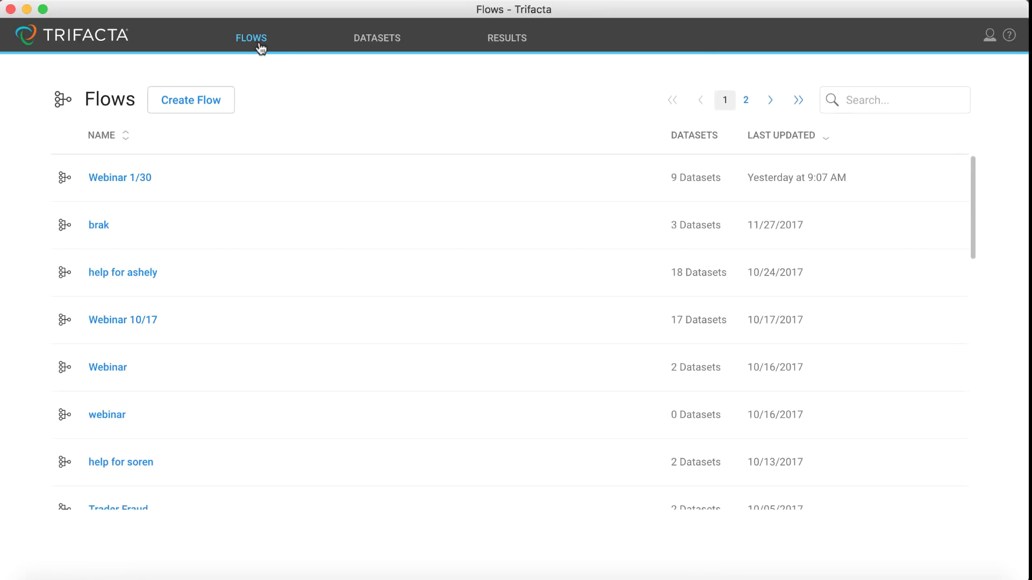
left_click(205, 105)
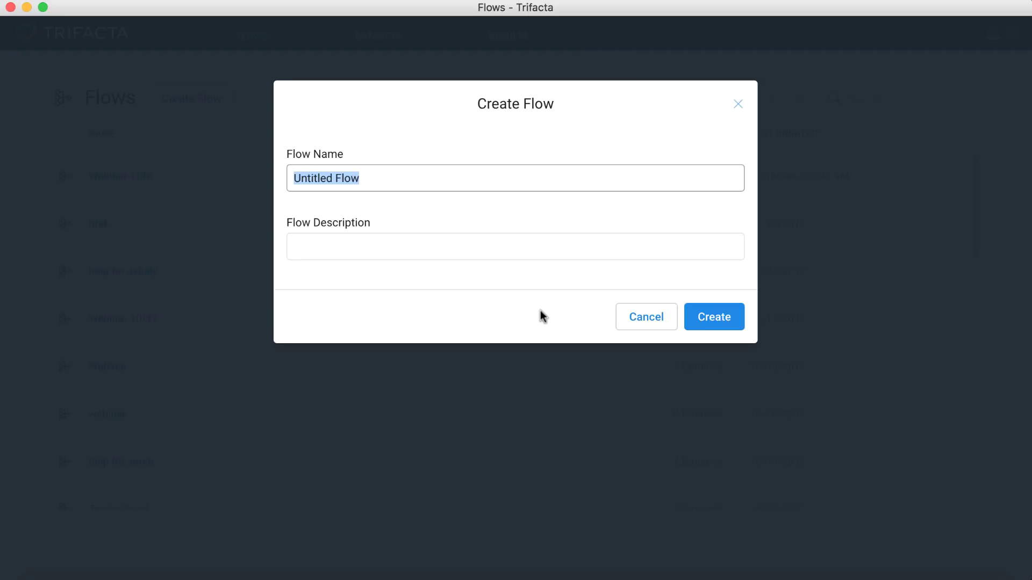
type("Webinar")
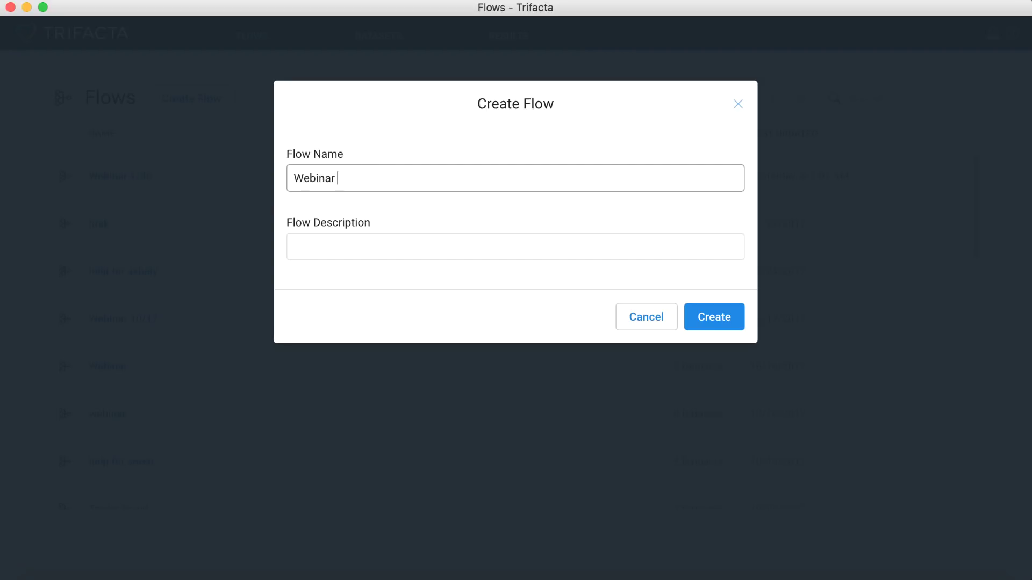
type(" 1/30")
key("Tab")
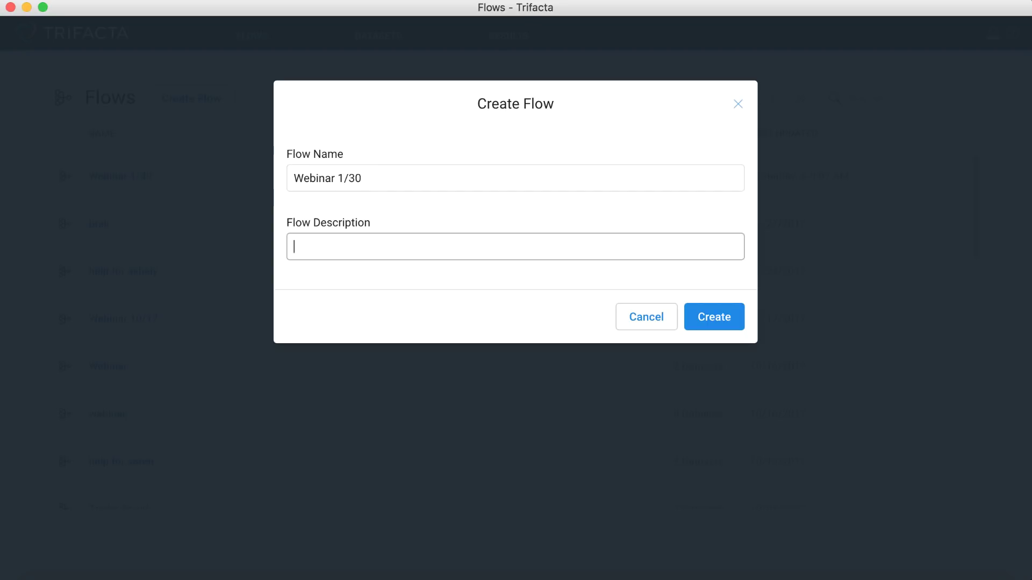
type("Walkthrough")
key("Return")
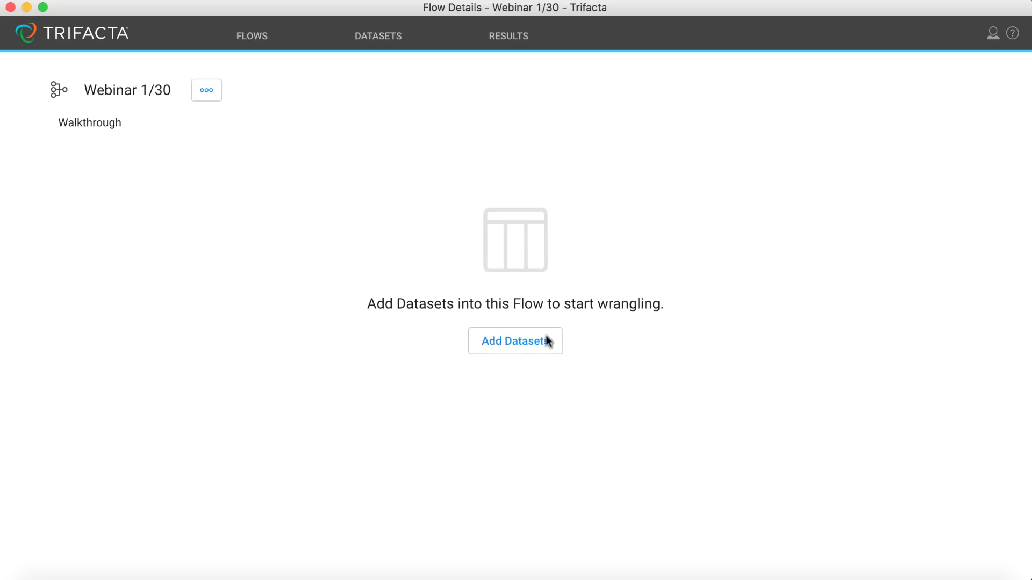
- Choose lab_2010_transactions.csv through lab_2015_transactions.csv and lab_customers.csv from the Training Data 4.1 folder as new datasets for the flow
left_click(500, 344)
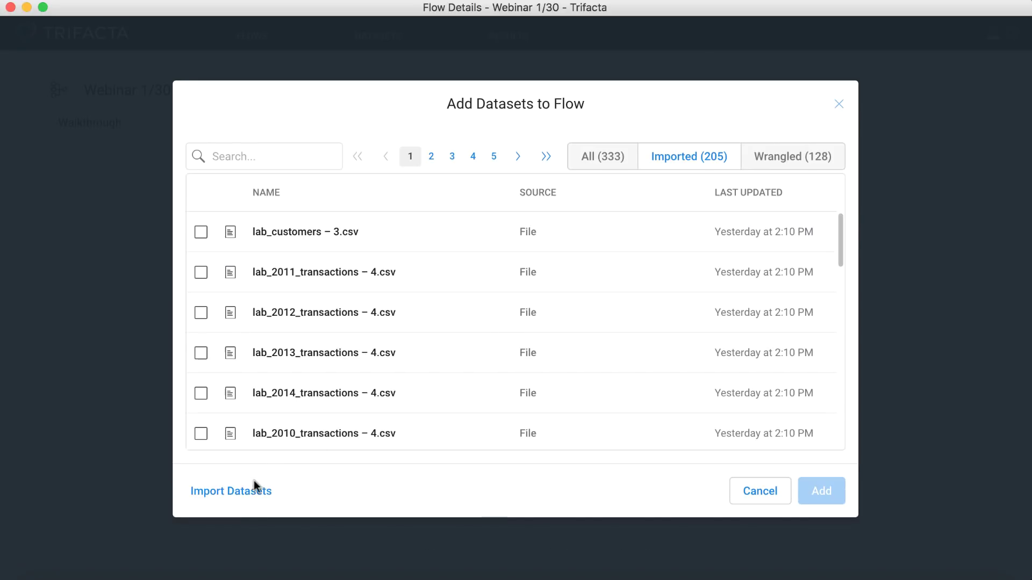
left_click(246, 491)
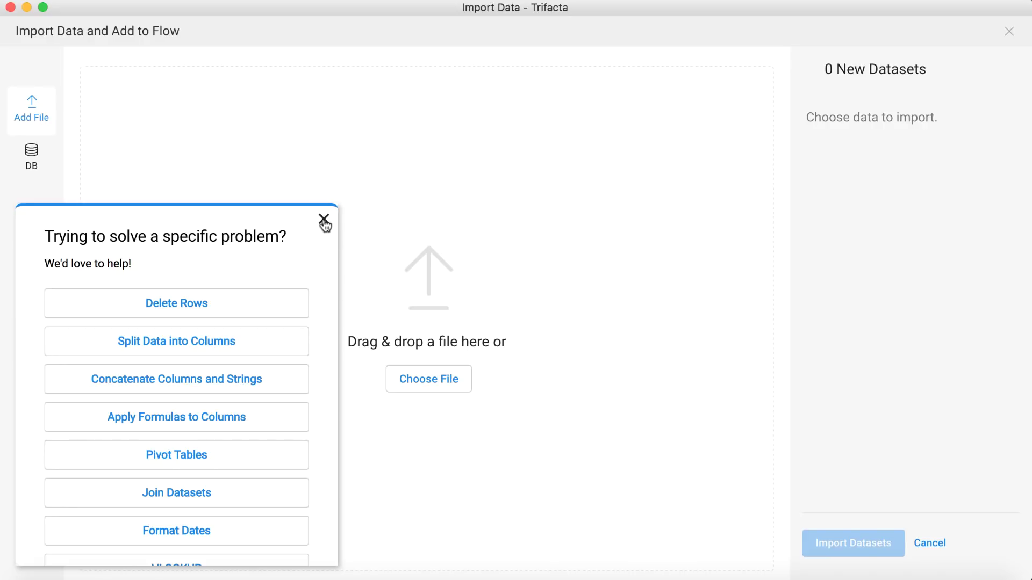
left_click(324, 221)
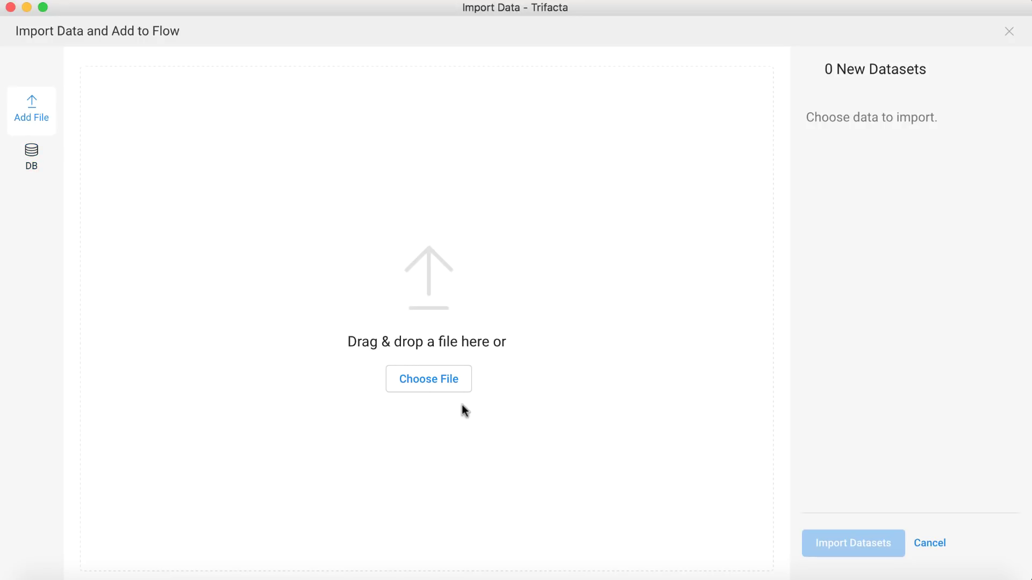
left_click(440, 386)
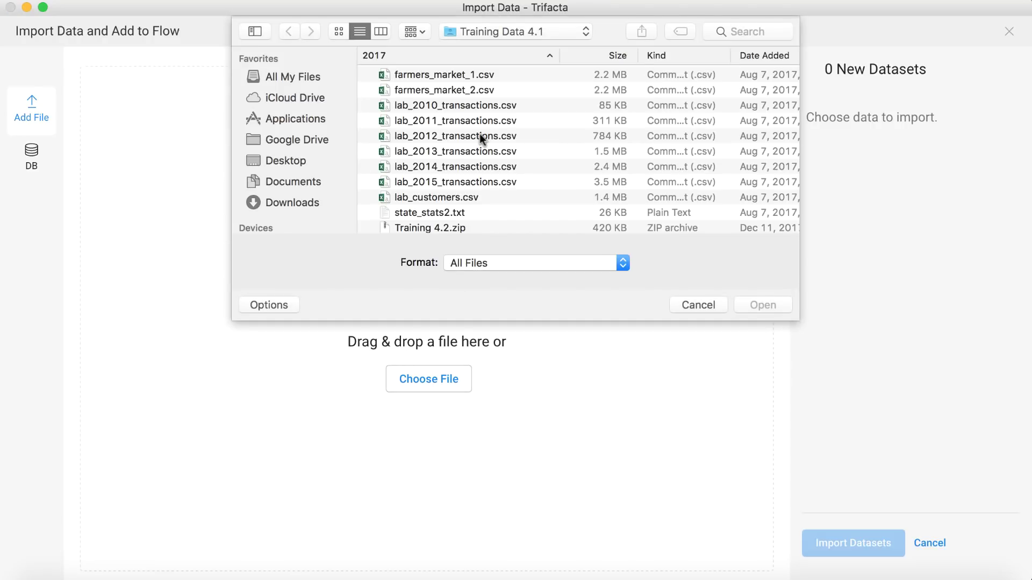
left_click(465, 103)
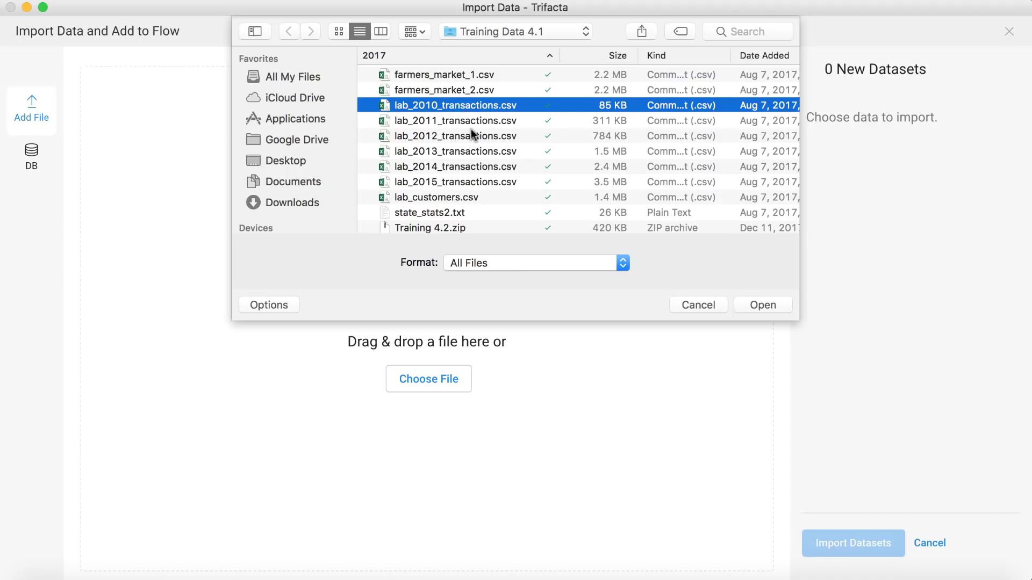
scroll(468, 113, "down", 2)
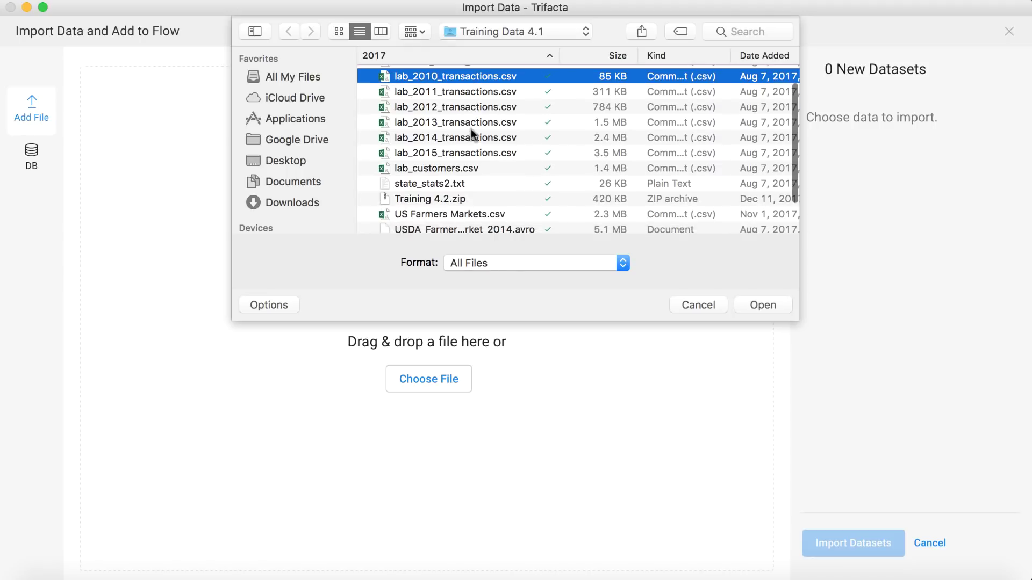
left_click(461, 163, "shift")
scroll(507, 156, "up", 1)
scroll(532, 171, "up", 1)
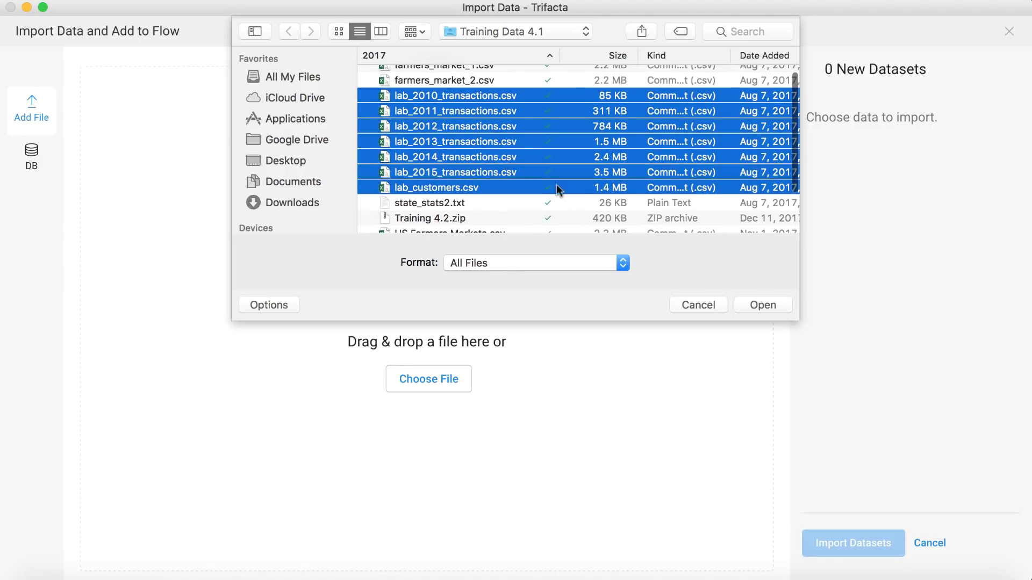
left_click(750, 303)
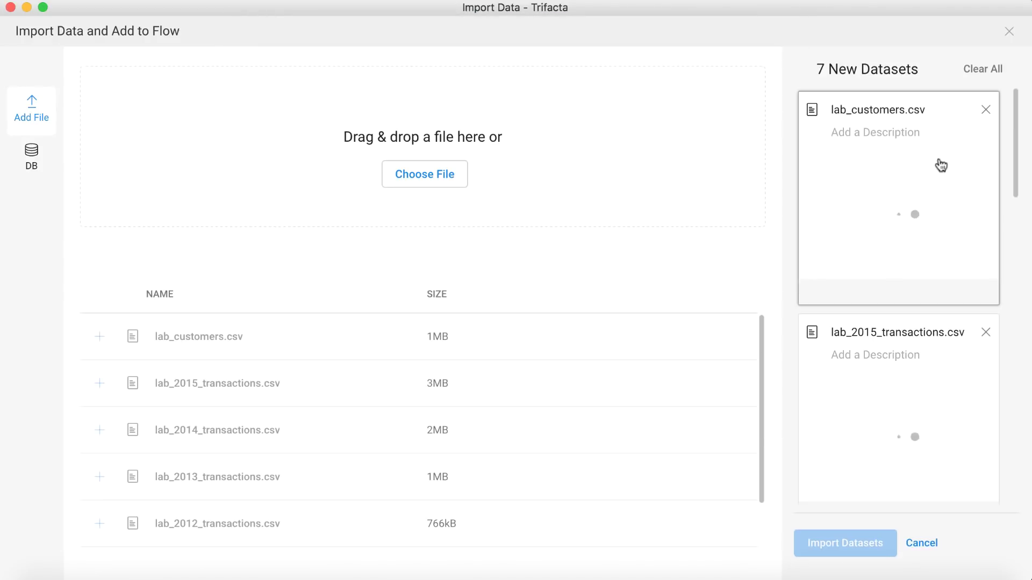
- Check the previews of the chosen customer and transaction files, import them as datasets, and add them to the flow
scroll(912, 186, "down", 10)
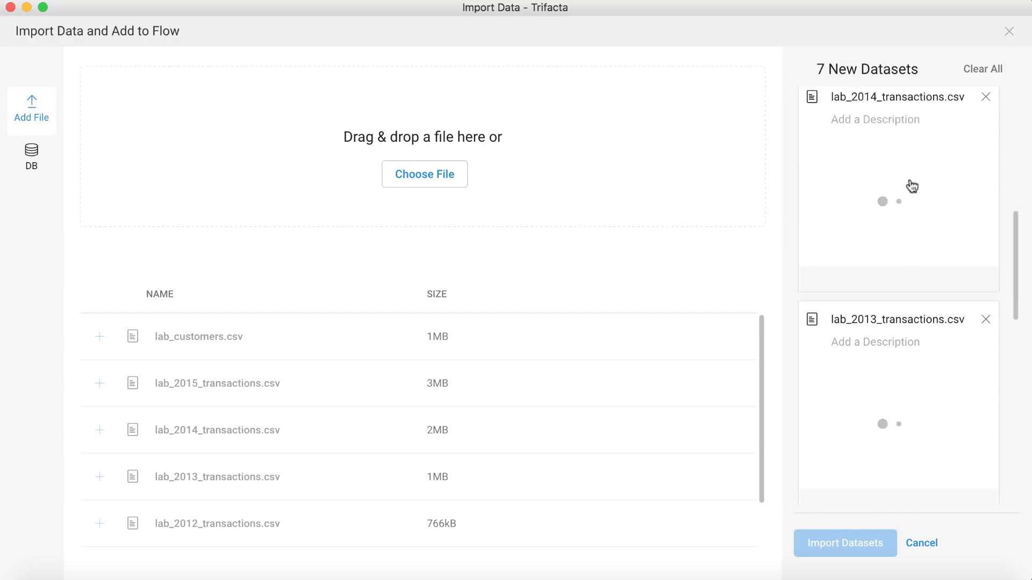
scroll(912, 185, "down", 5)
scroll(911, 184, "up", 15)
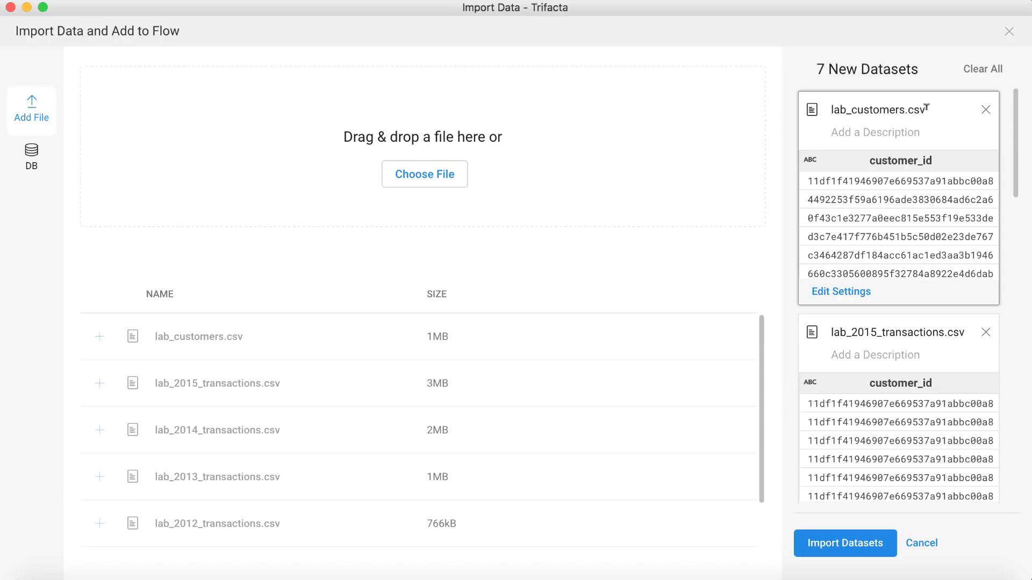
left_click_drag(926, 109, 813, 100)
left_click(846, 129)
scroll(849, 134, "down", 3)
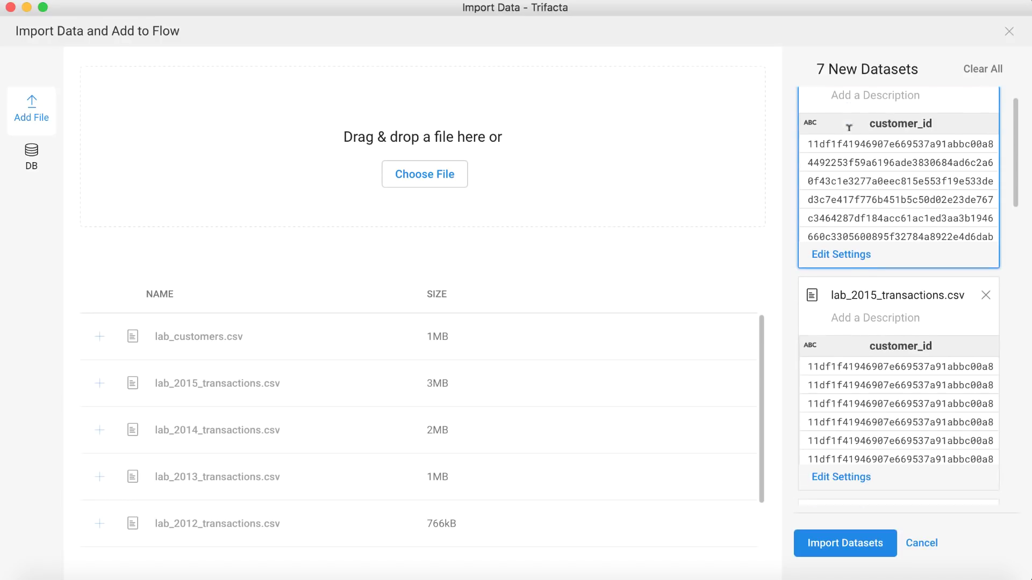
scroll(849, 139, "down", 15)
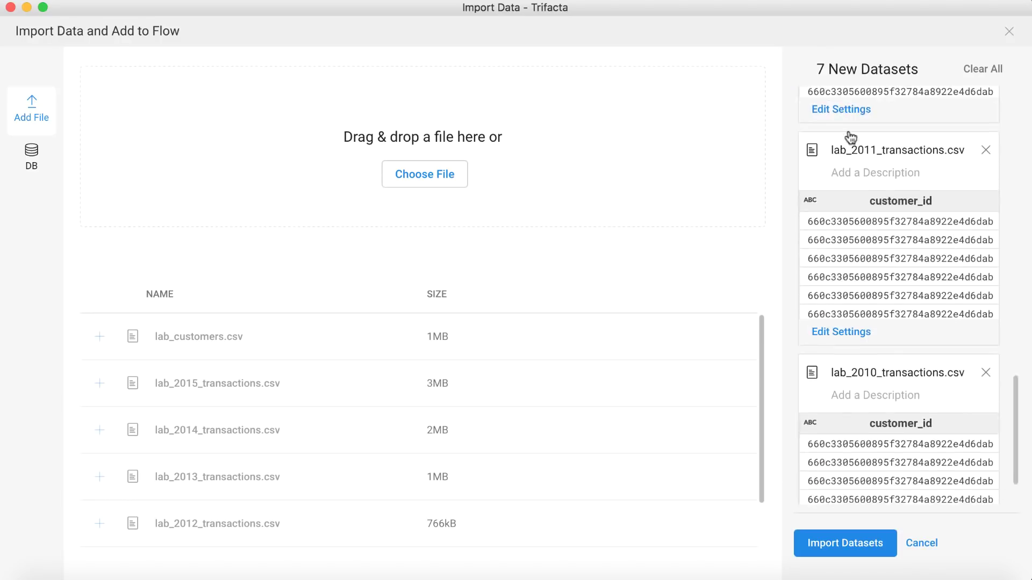
left_click(865, 542)
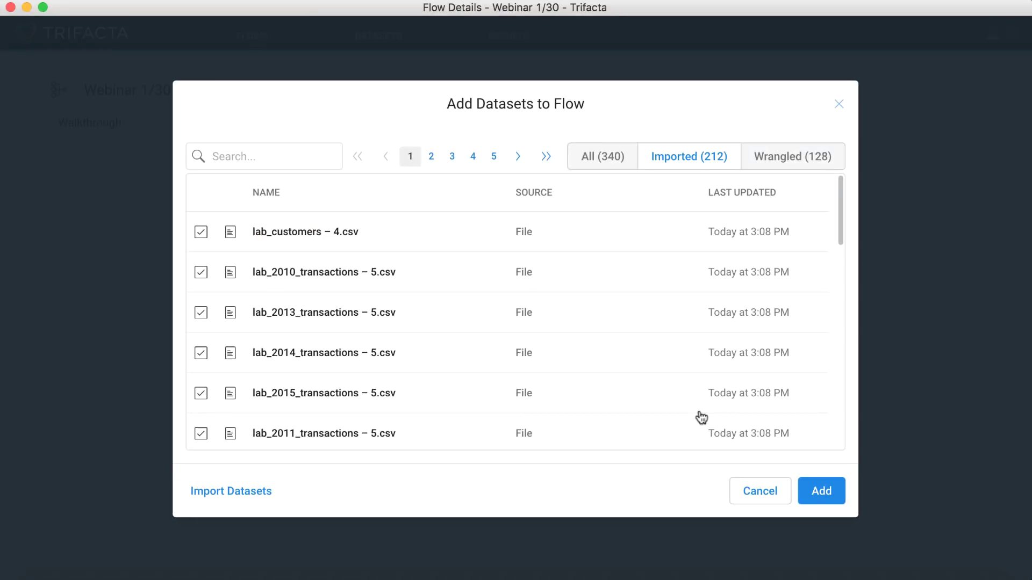
left_click(821, 491)
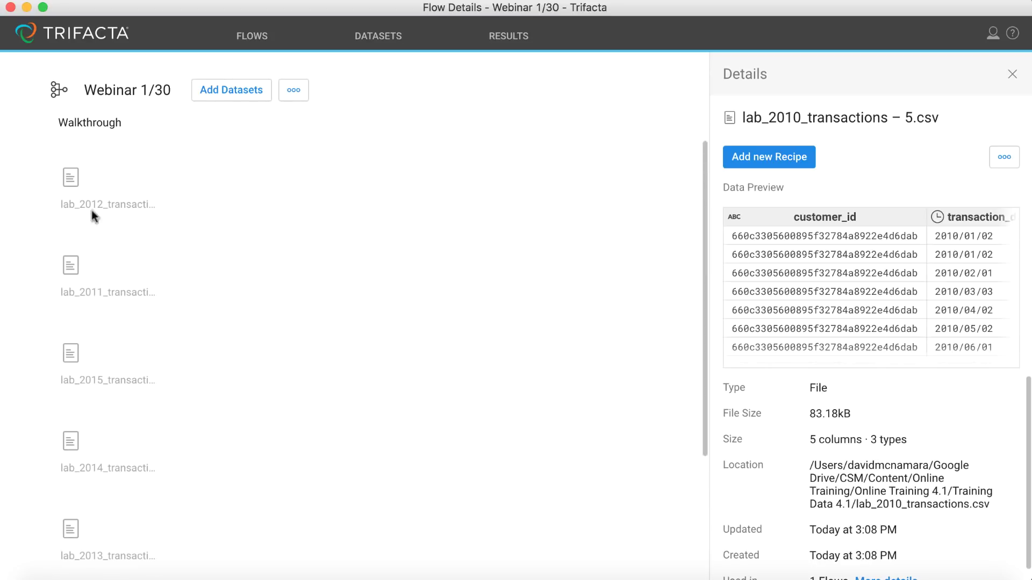
- Examine the flow's imported datasets, comparing the details and data previews of lab_customers and lab_2010_transactions
scroll(86, 300, "down", 5)
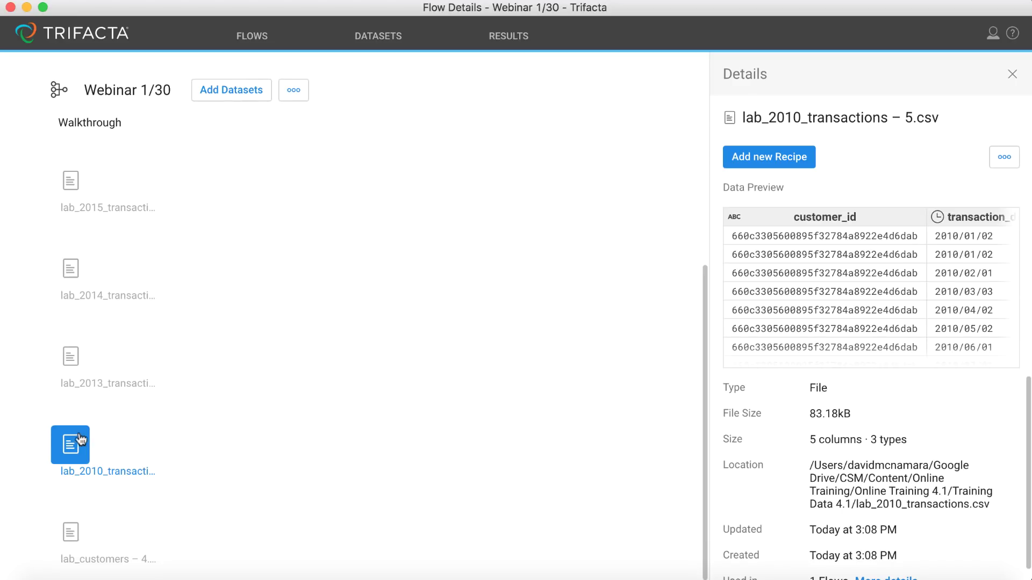
left_click(79, 532)
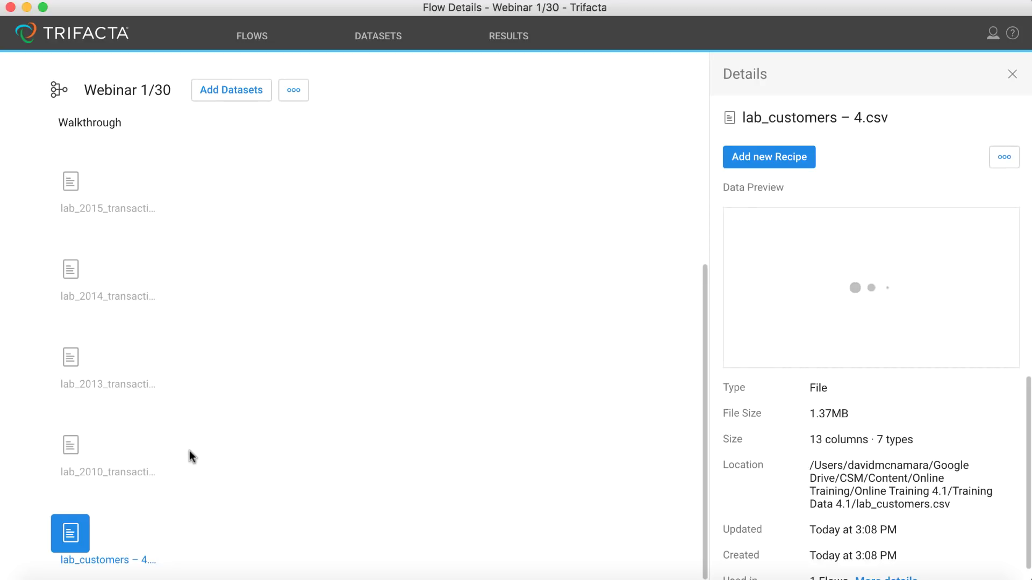
left_click(69, 450)
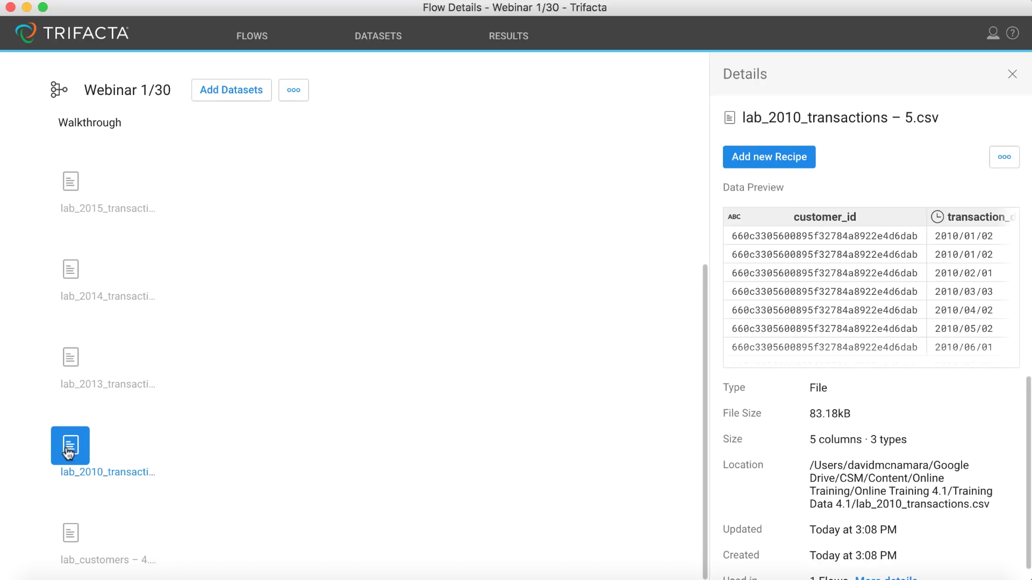
left_click(73, 531)
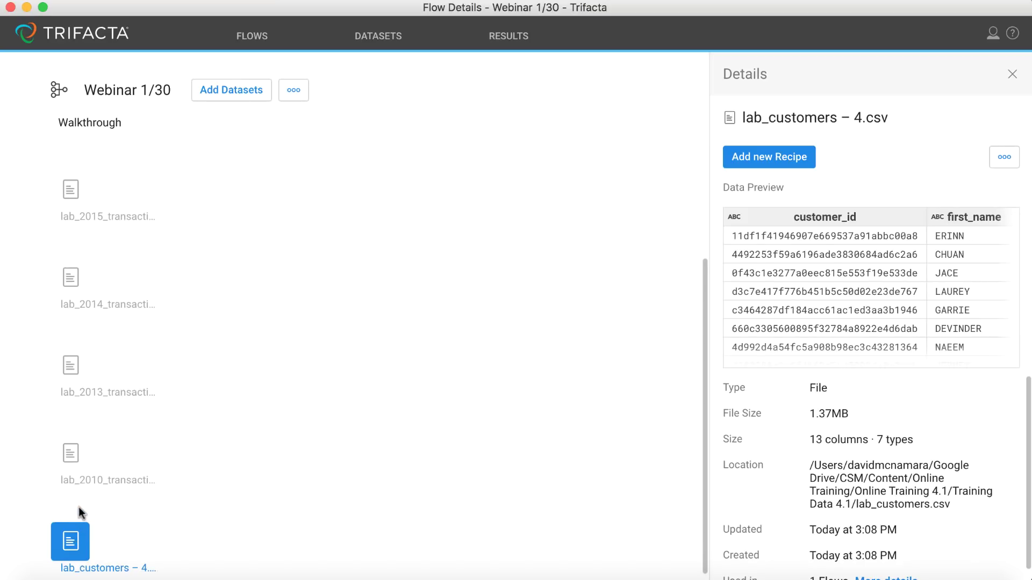
scroll(79, 507, "down", 1)
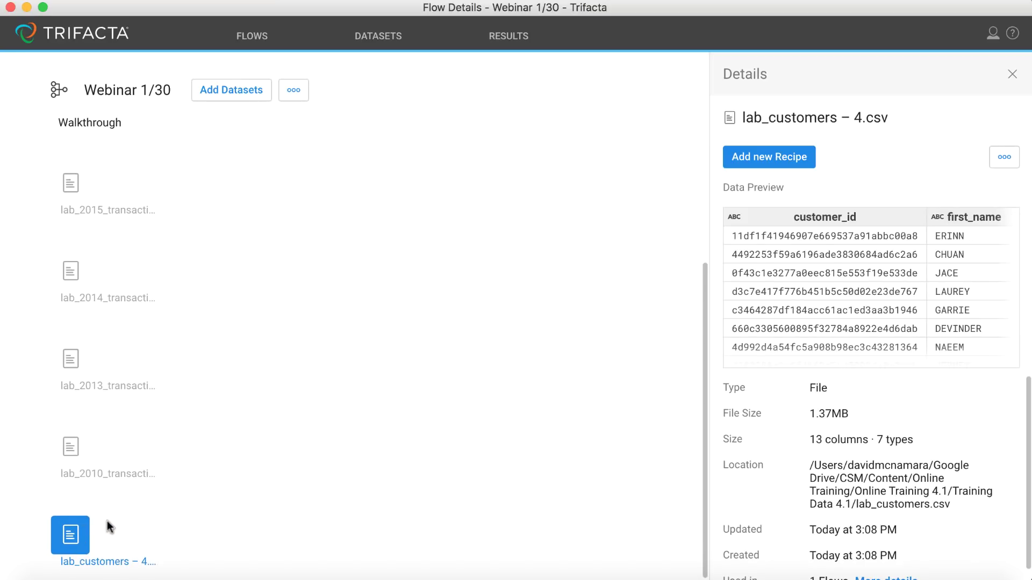
left_click(74, 456)
scroll(102, 421, "up", 5)
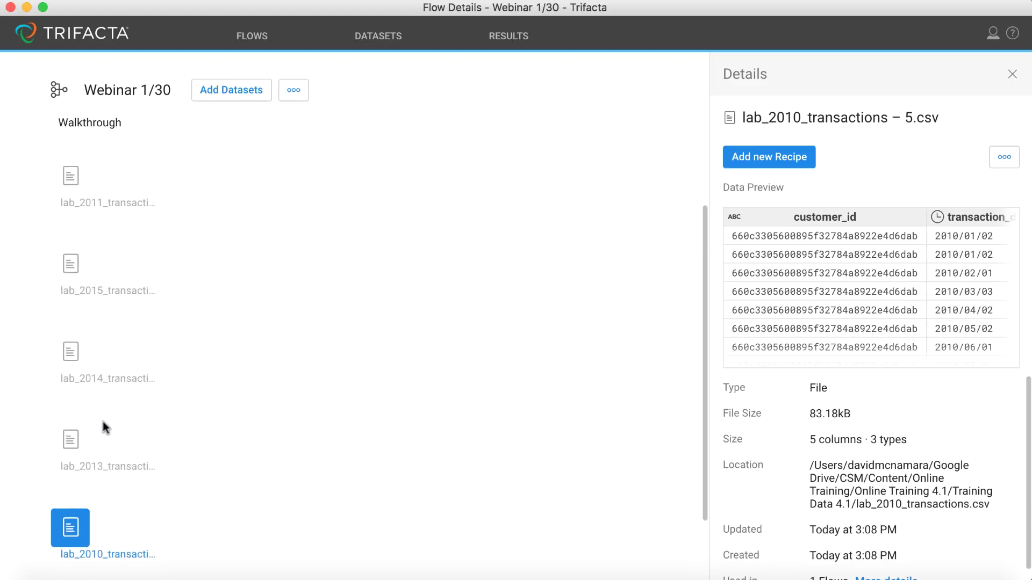
scroll(68, 220, "up", 2)
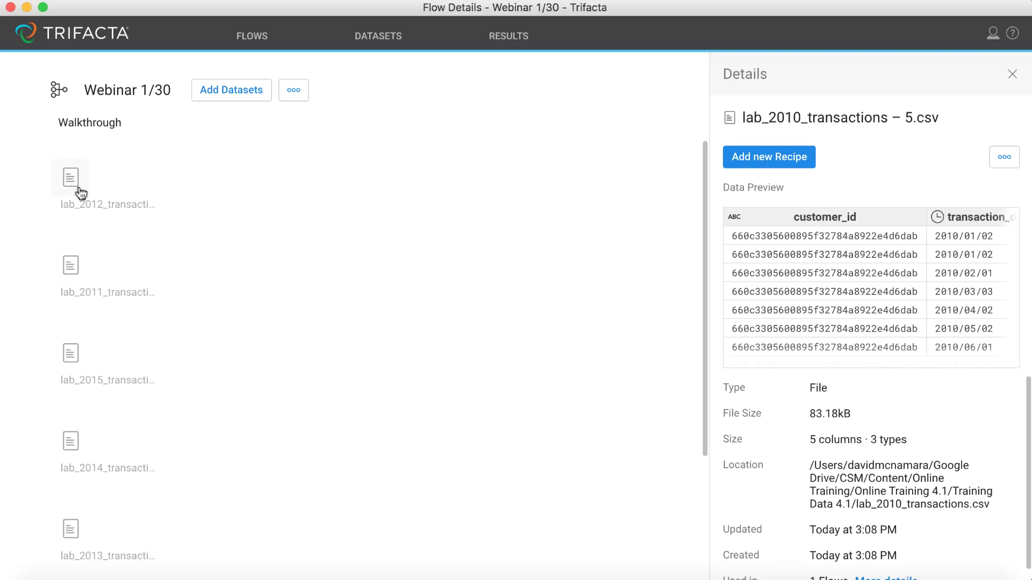
scroll(89, 349, "down", 4)
scroll(89, 349, "down", 1)
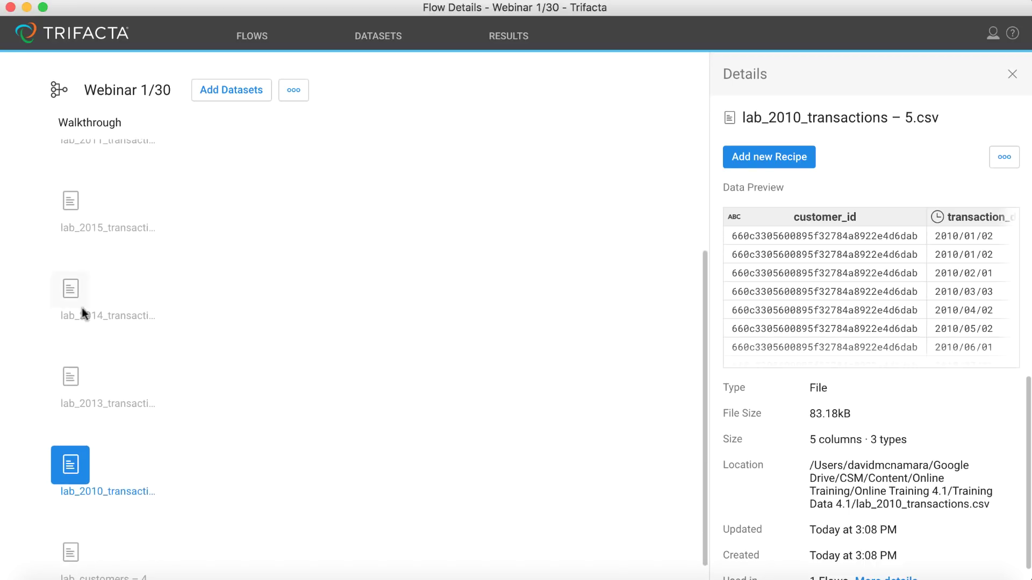
- Add a new recipe to the lab_2010_transactions dataset and another to the lab_customers dataset
scroll(141, 379, "down", 1)
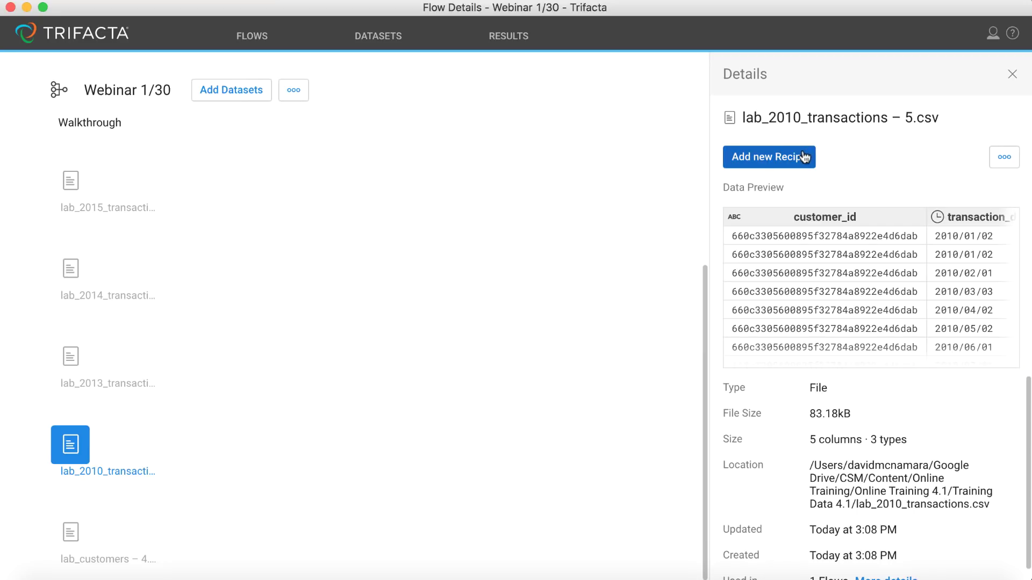
left_click(112, 475)
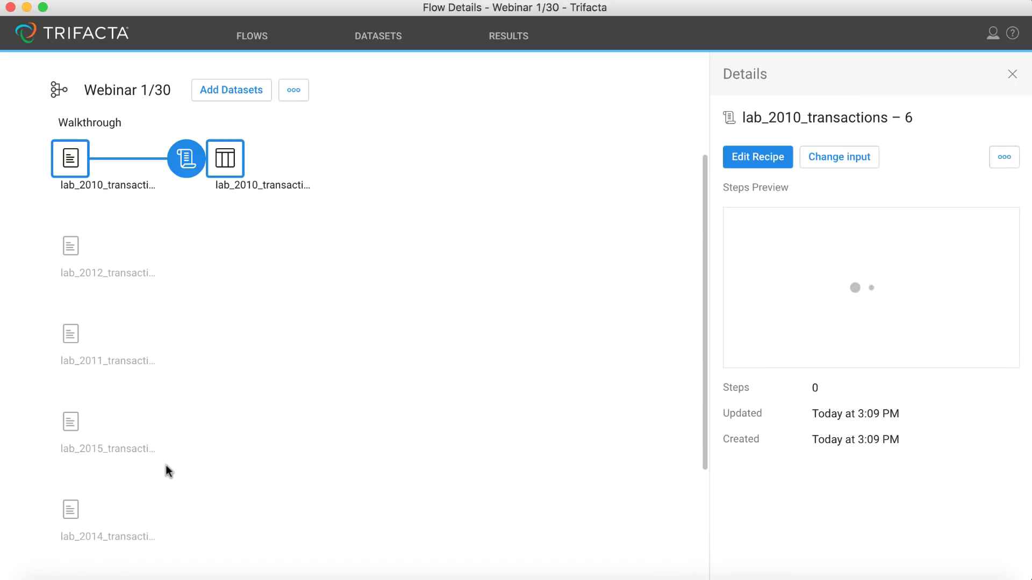
left_click(71, 539)
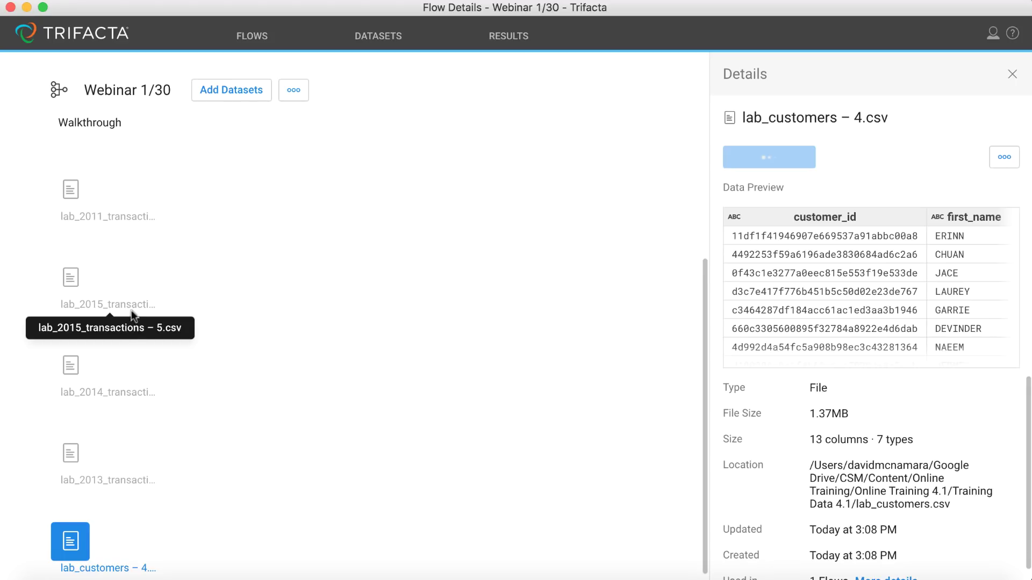
- Open the lab_2010_transactions recipe for editing and dismiss the help prompt offering solutions to specific problems
scroll(198, 265, "up", 3)
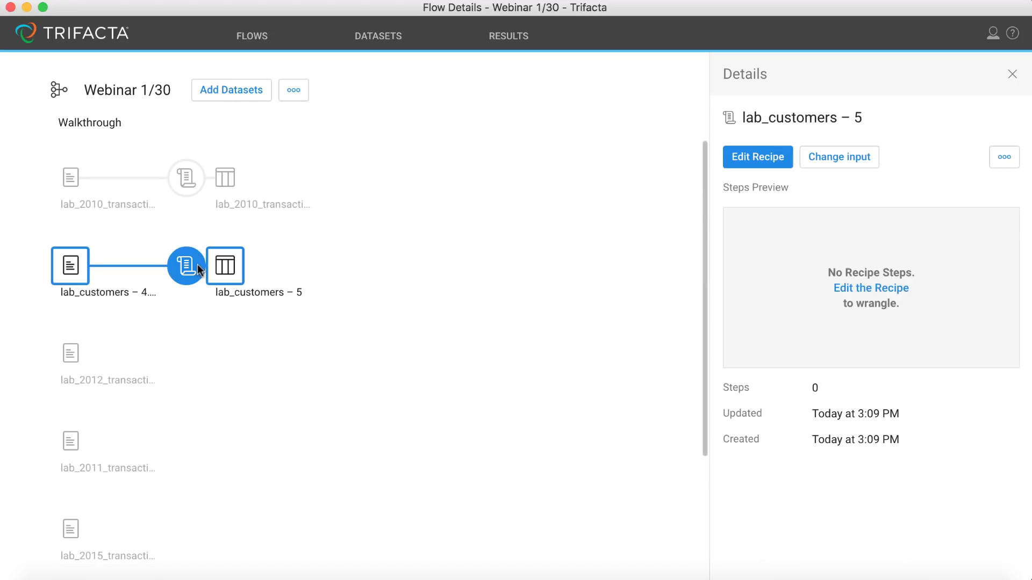
left_click(187, 178)
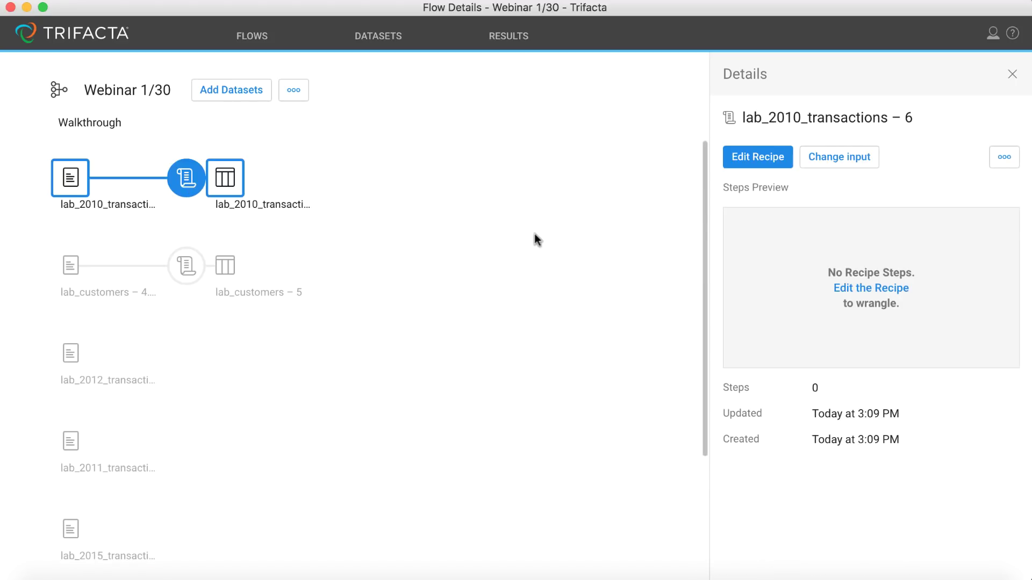
left_click(743, 163)
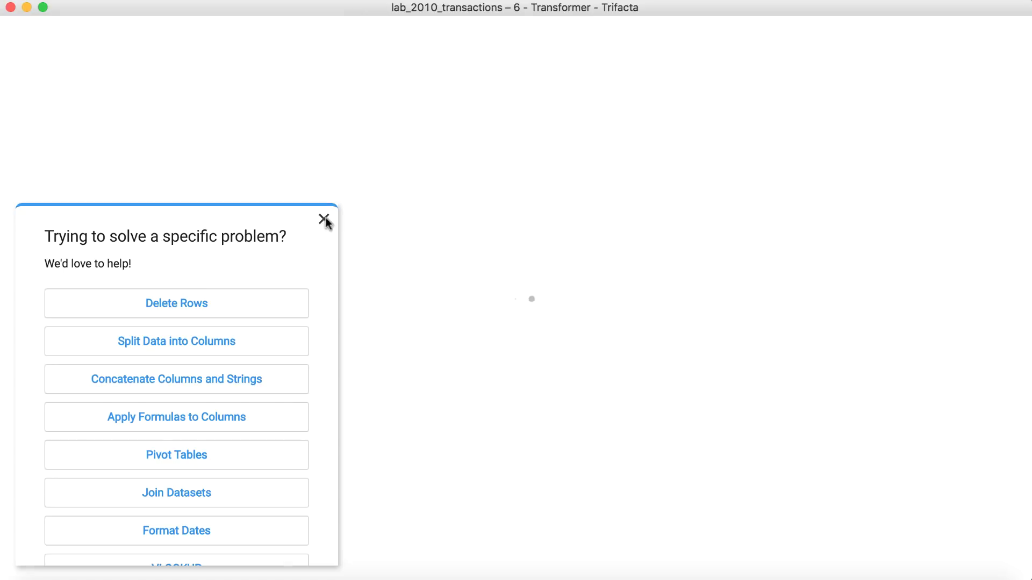
left_click(324, 219)
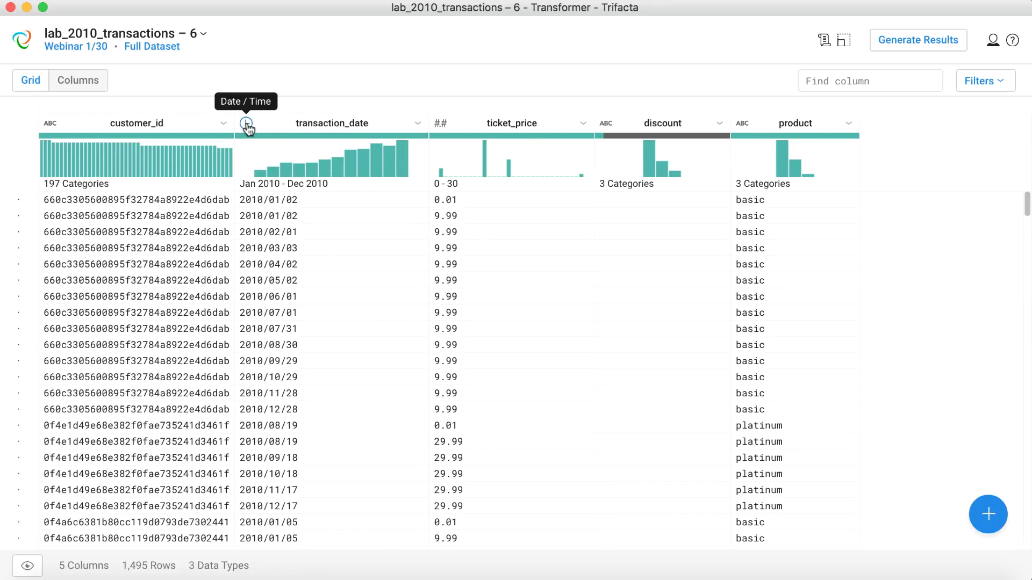
- Switch the product column's data type to Integer and back to String
left_click(749, 129)
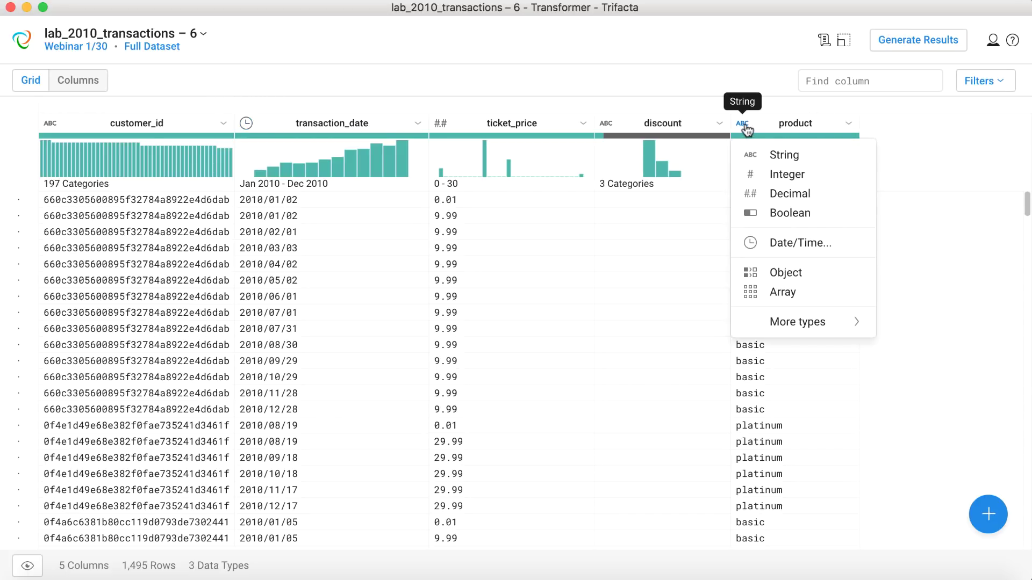
left_click(766, 175)
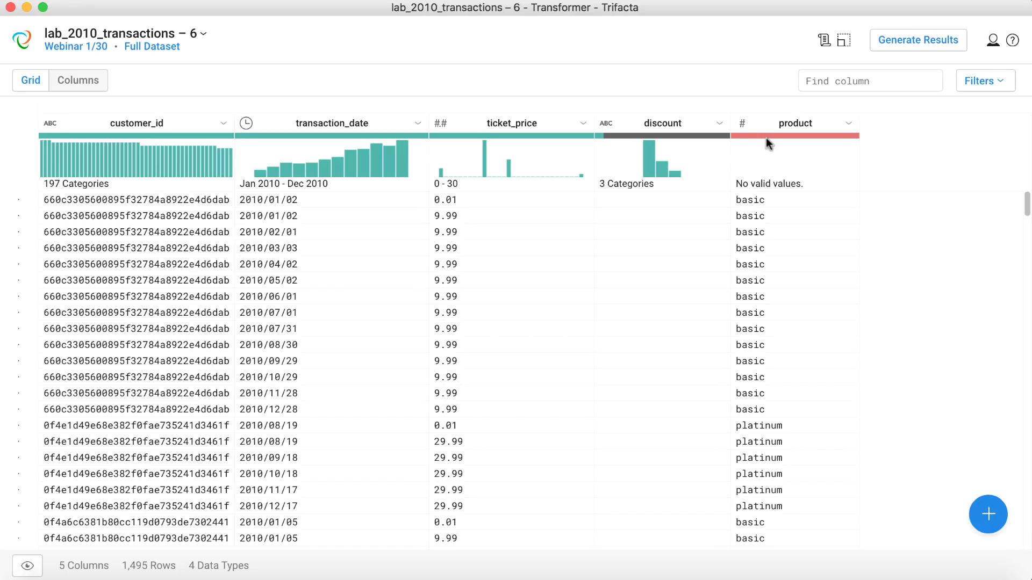
mouse_move(767, 140)
left_click(742, 125)
left_click(755, 154)
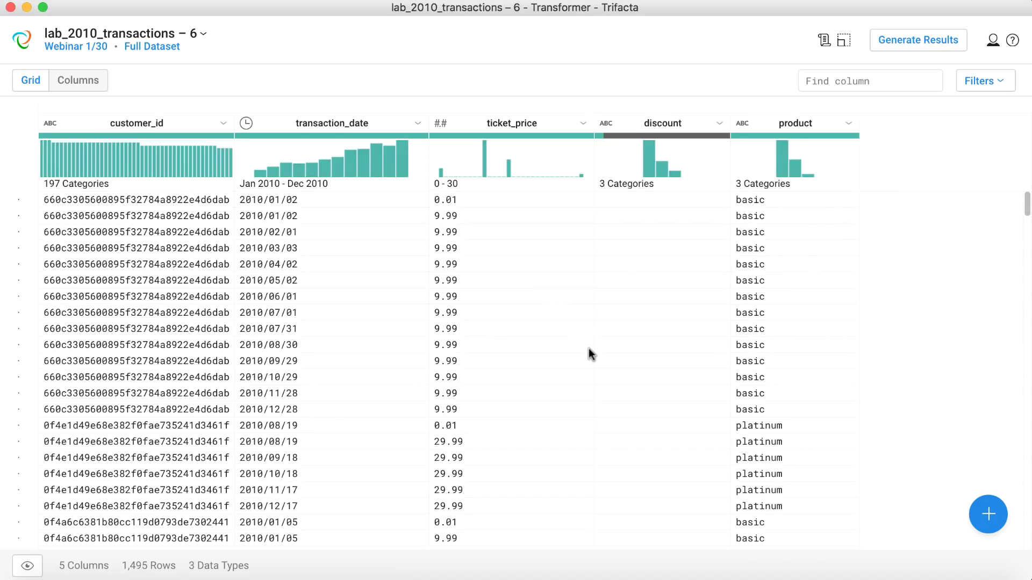
- Examine the suggested transformations for the July–December 2010 transaction_date range and for the missing discount values without adding any
scroll(589, 350, "down", 3)
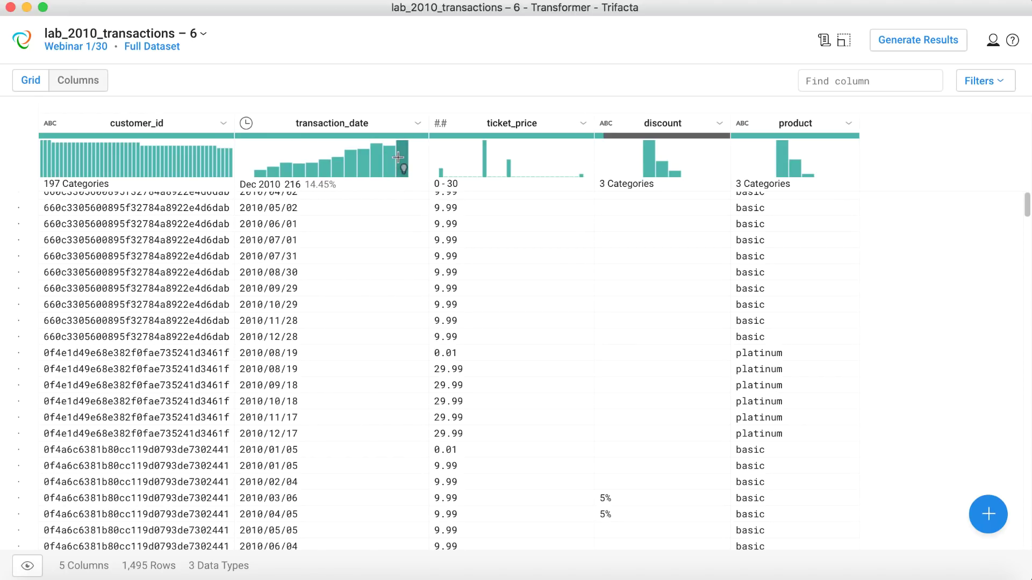
left_click_drag(397, 157, 340, 165)
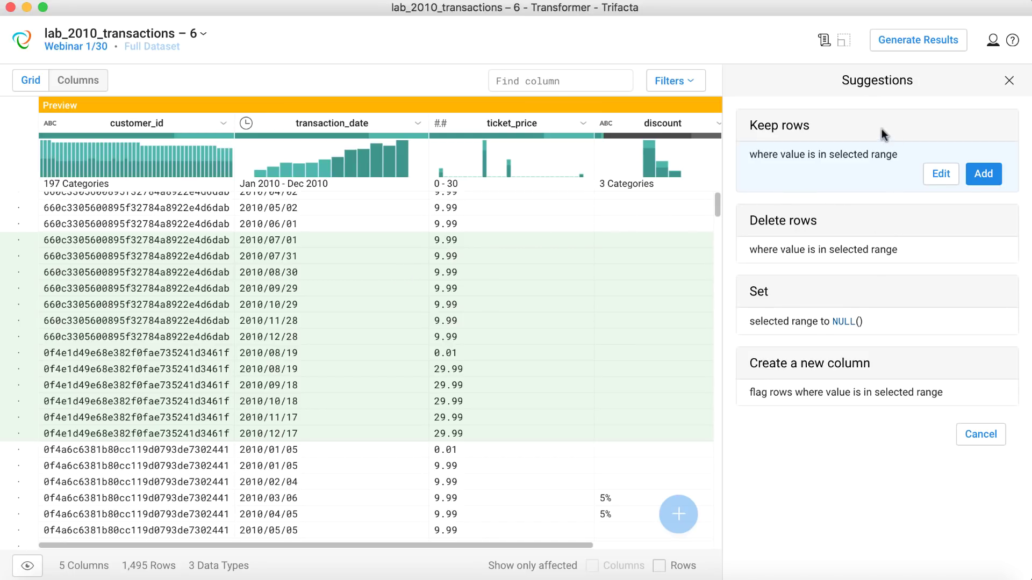
mouse_move(850, 334)
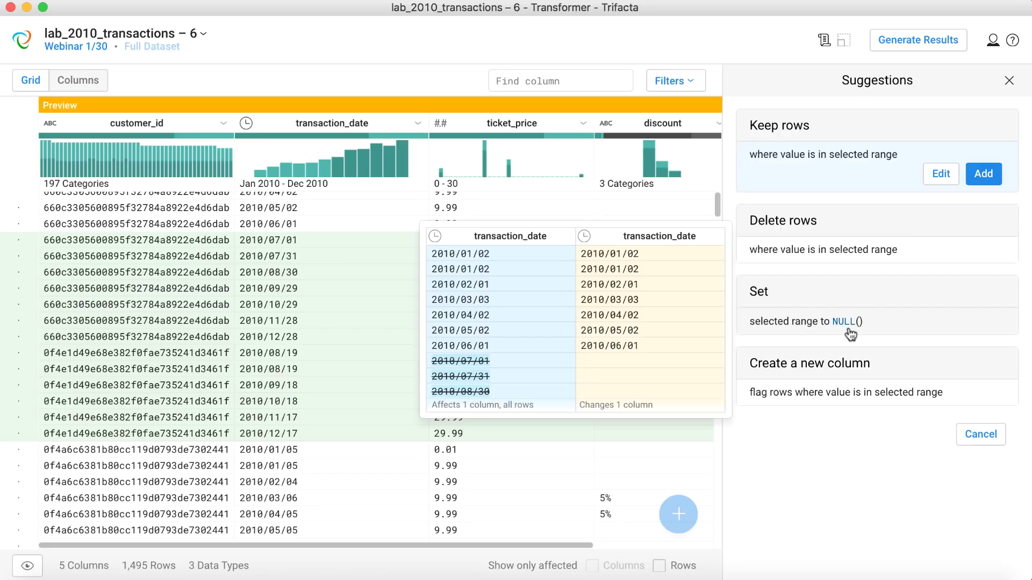
left_click(845, 264)
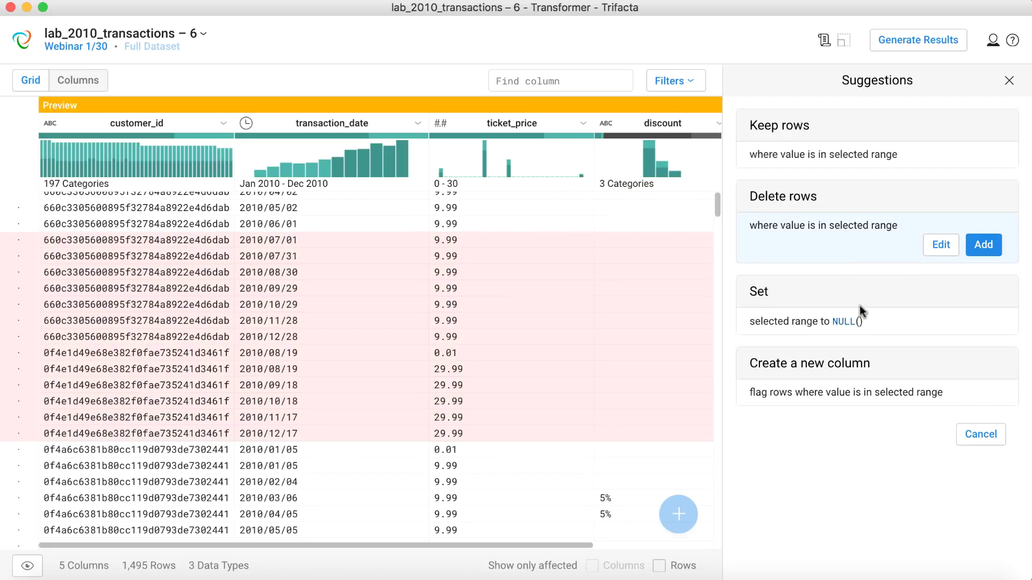
left_click(876, 161)
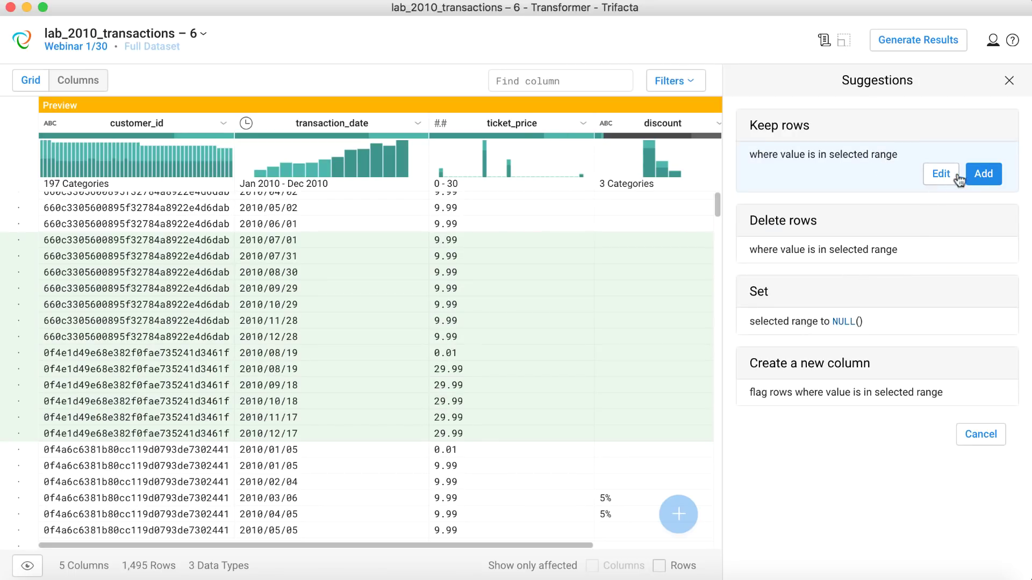
left_click(1009, 82)
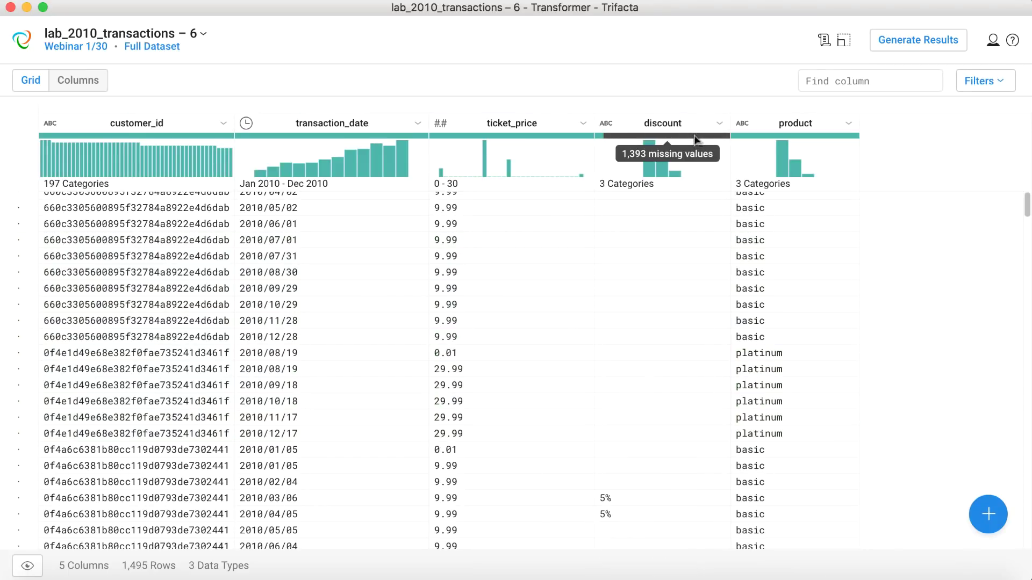
left_click(695, 138)
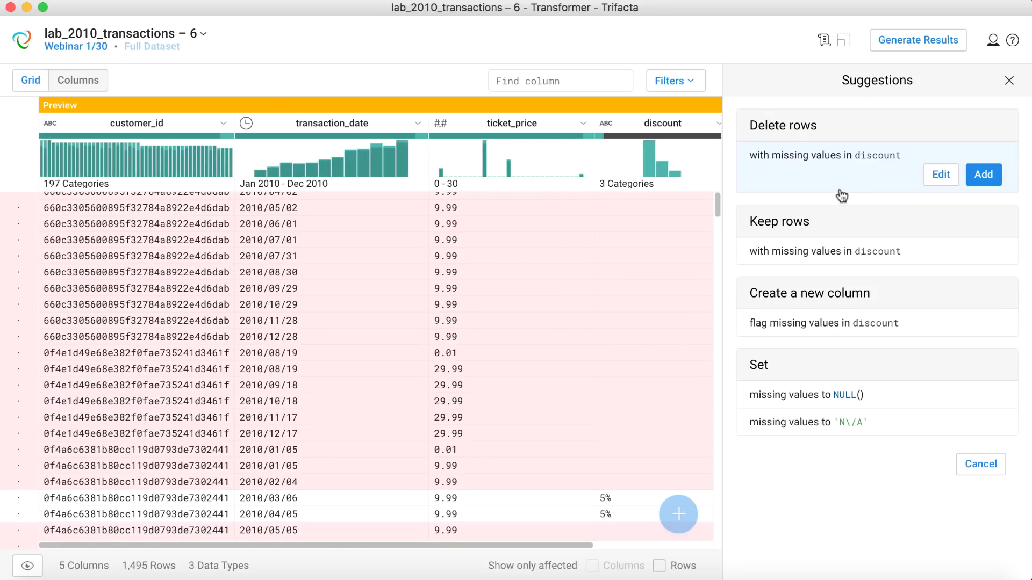
left_click(1009, 81)
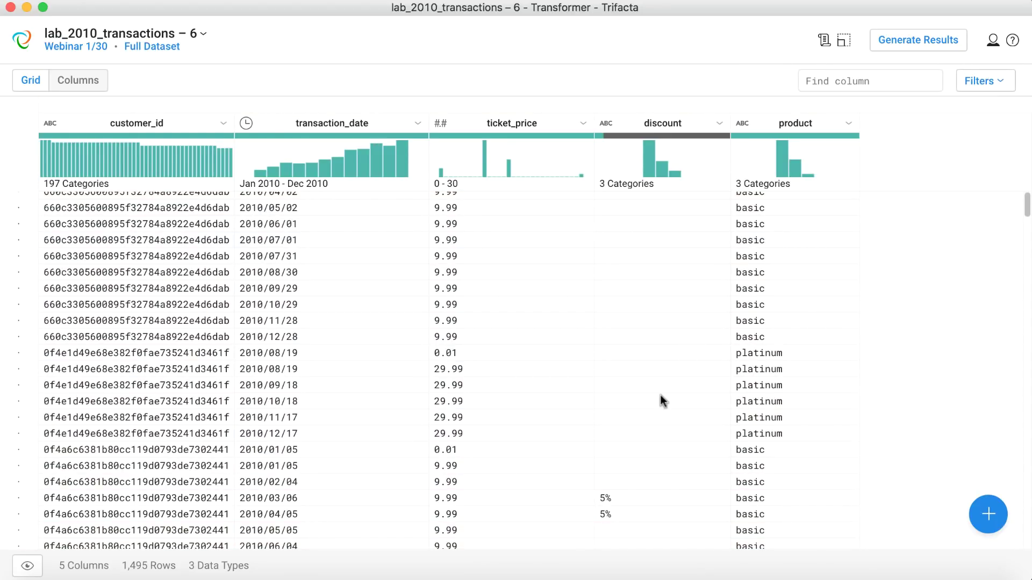
- Add a recipe step that replaces the % sign with nothing in the discount column, based on a selected 5% value
scroll(660, 396, "down", 5)
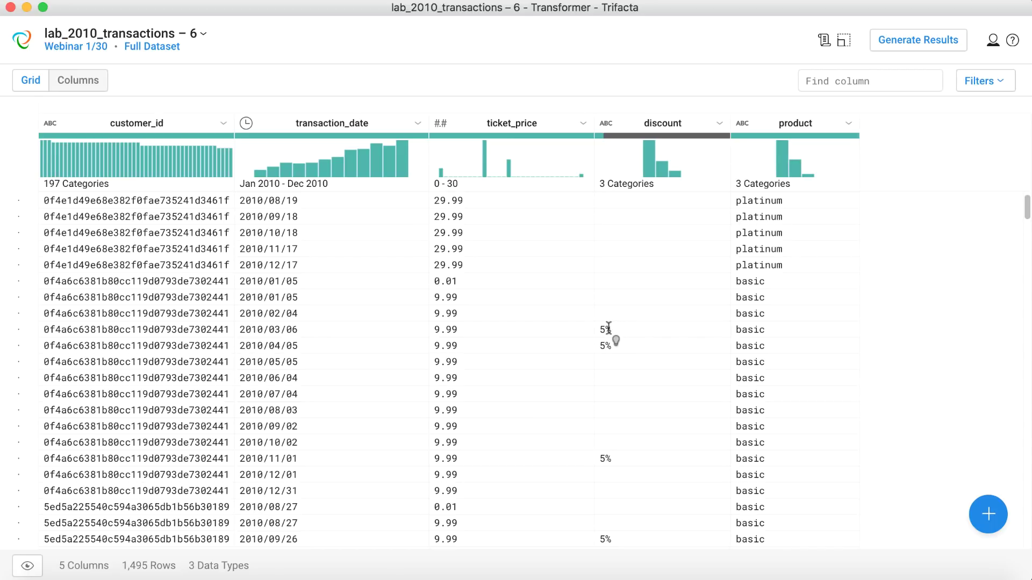
left_click_drag(613, 329, 605, 329)
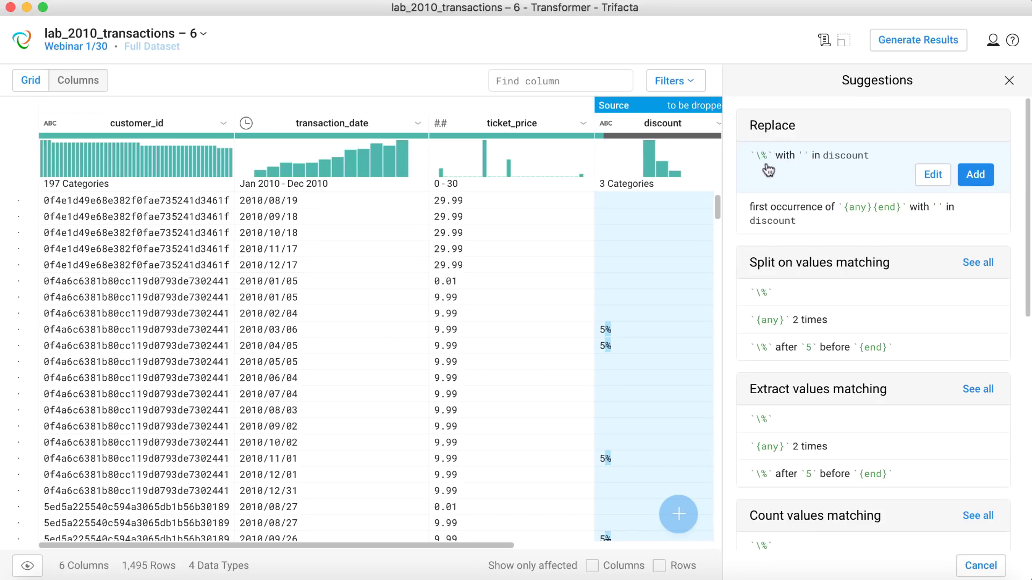
left_click(806, 157)
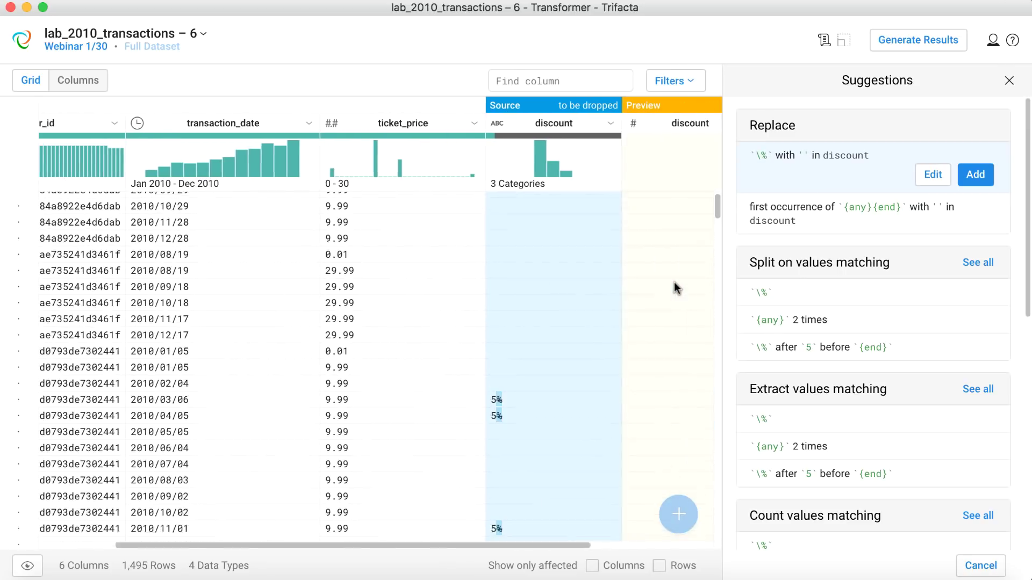
scroll(674, 282, "right", 1)
scroll(674, 282, "down", 1)
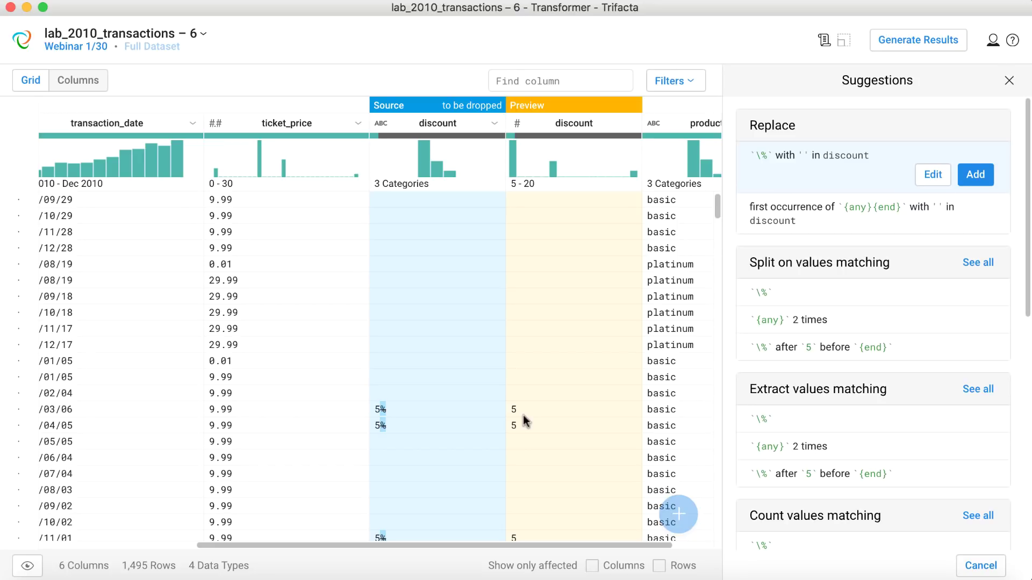
left_click(975, 175)
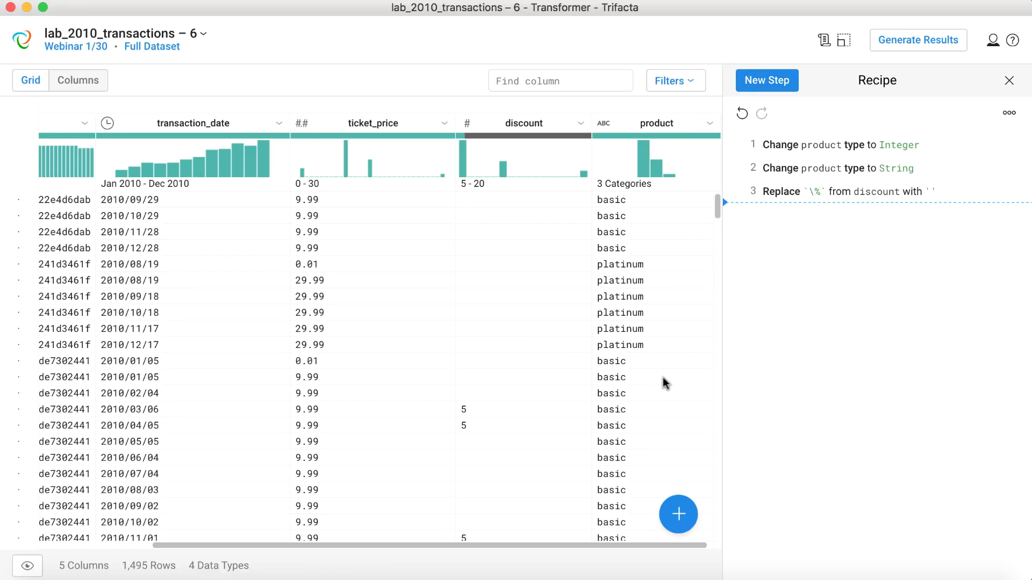
- Add a set transformation to the recipe for the discount column with the formula discount / 100
left_click(678, 516)
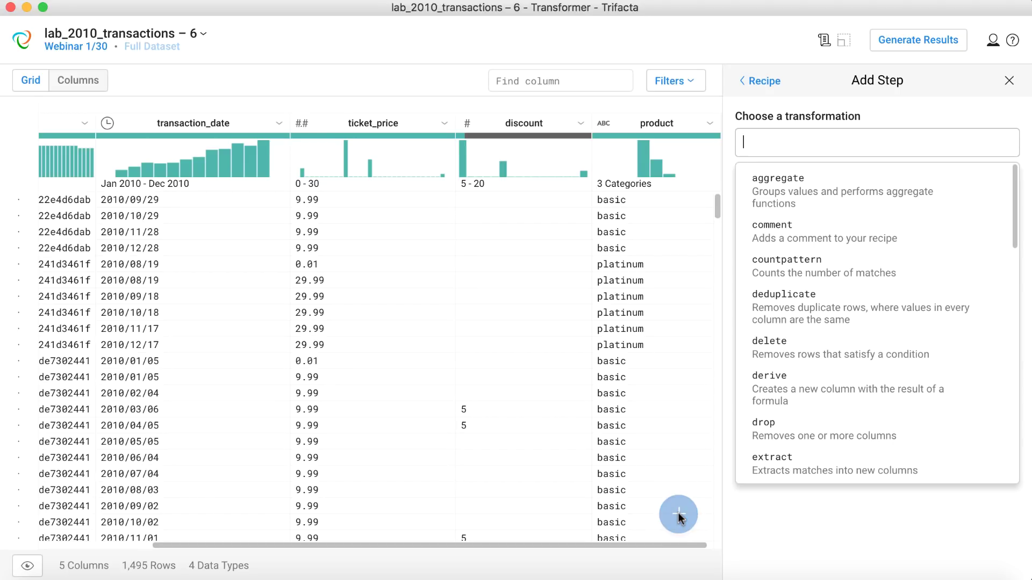
type("set")
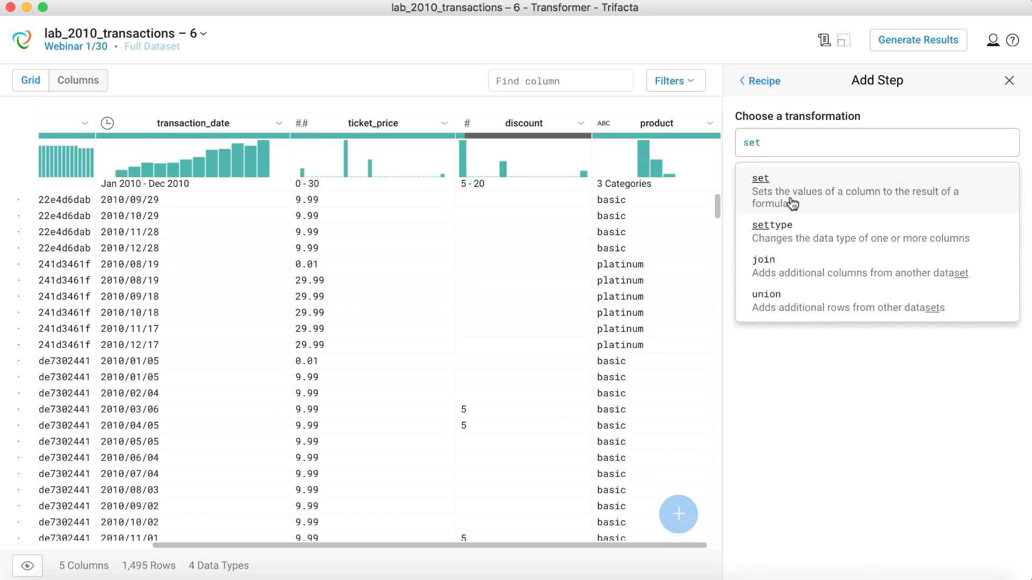
left_click(909, 199)
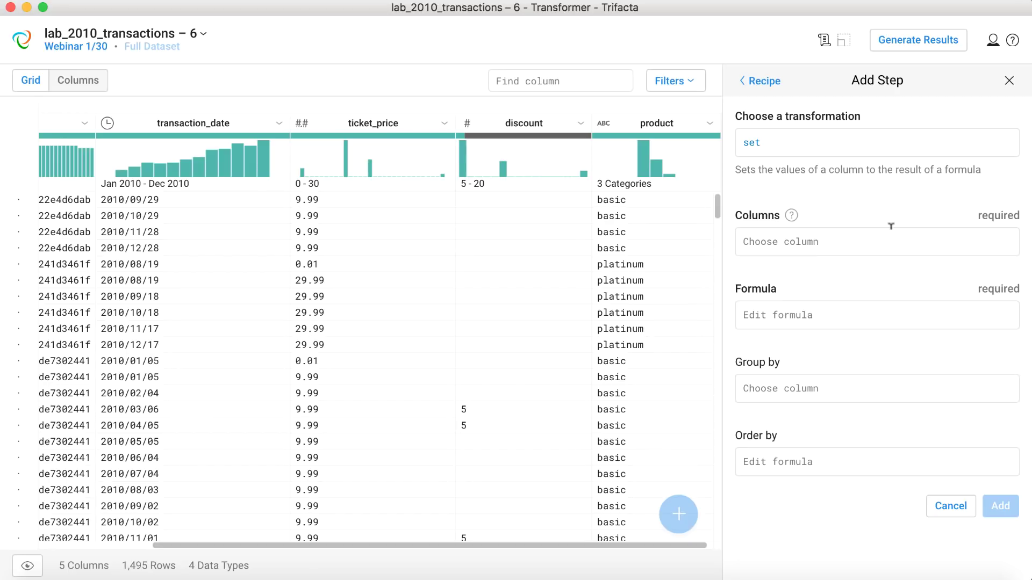
left_click(819, 239)
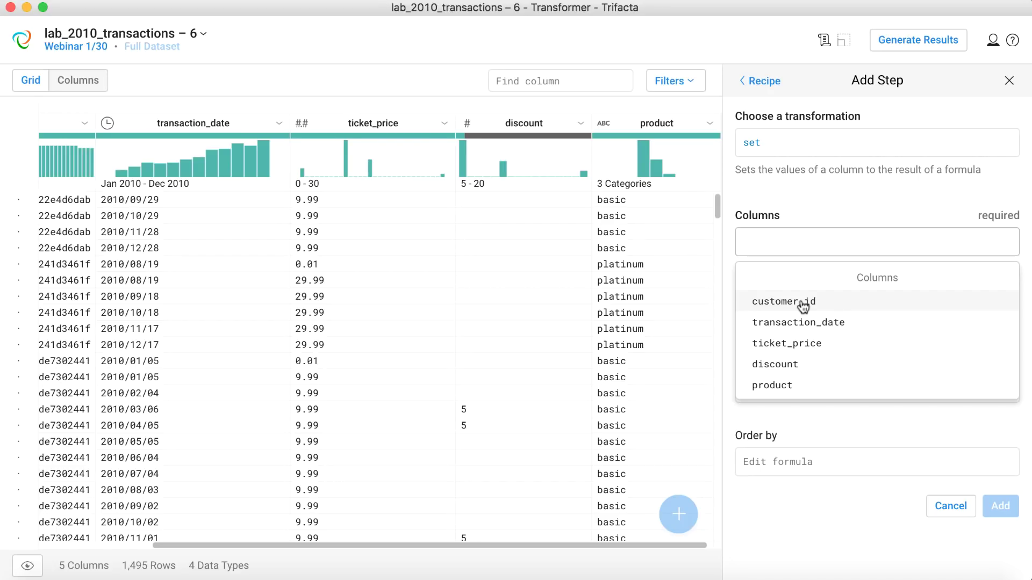
left_click(789, 364)
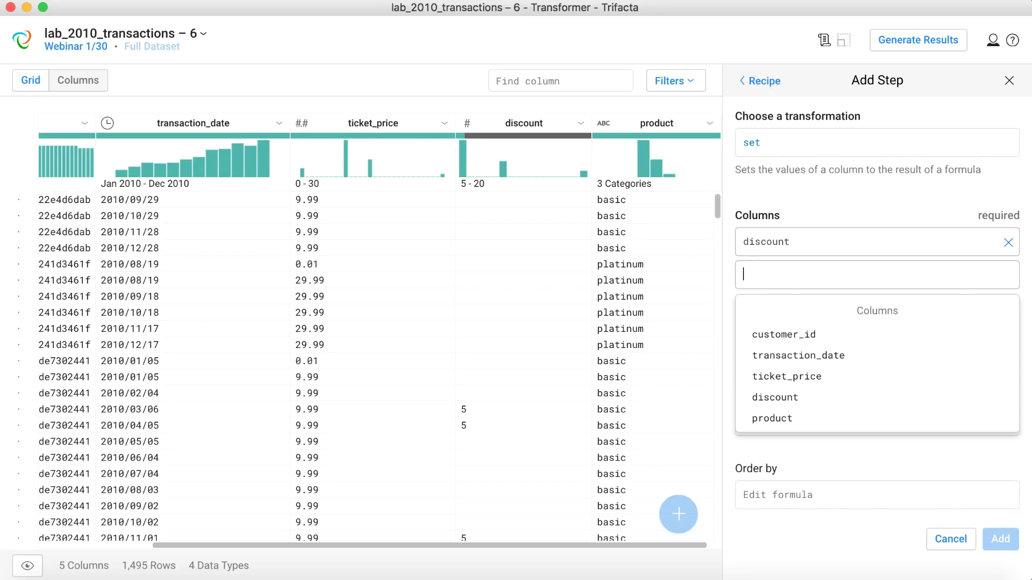
key("Tab")
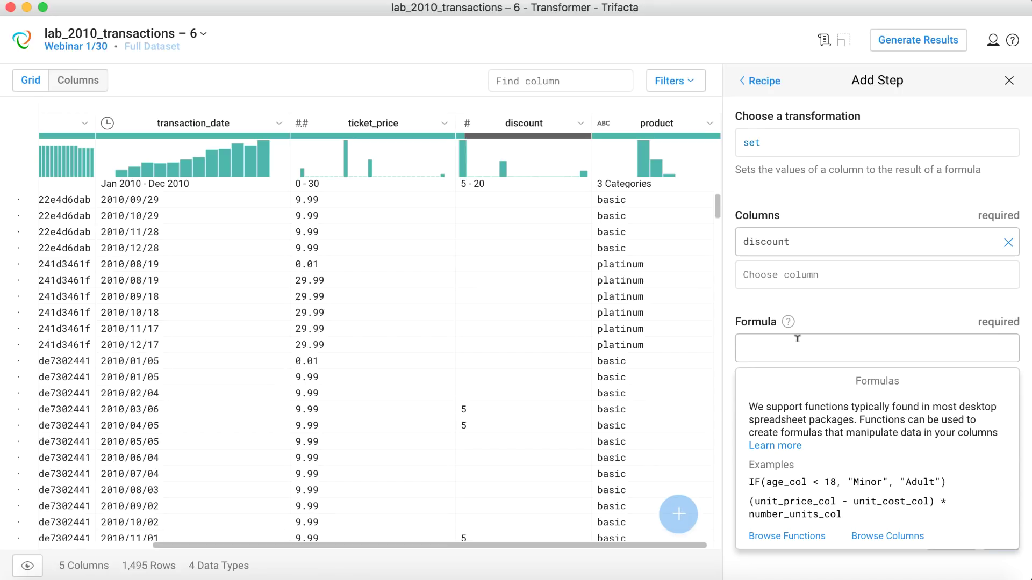
type("discou")
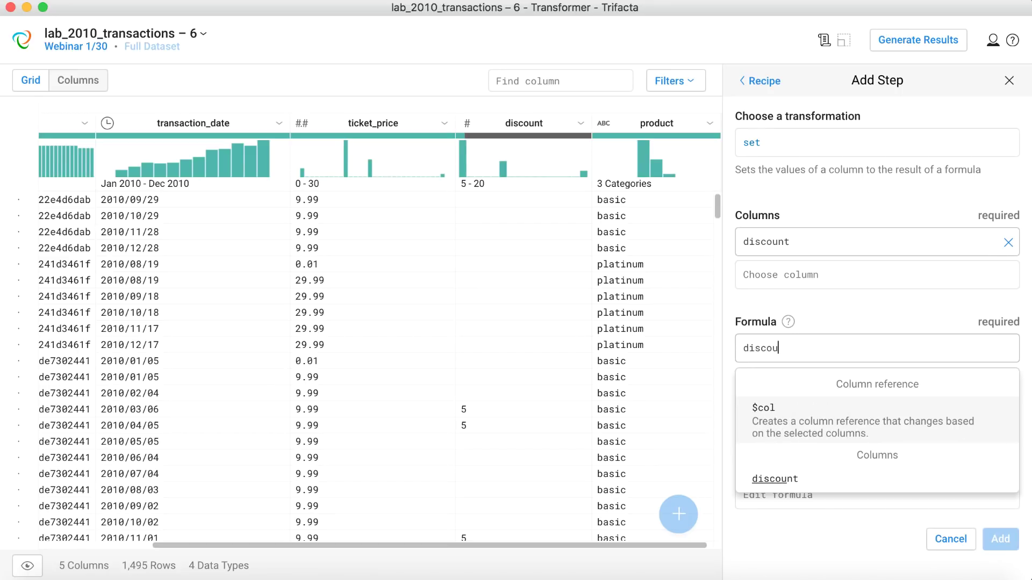
type("nt / 100")
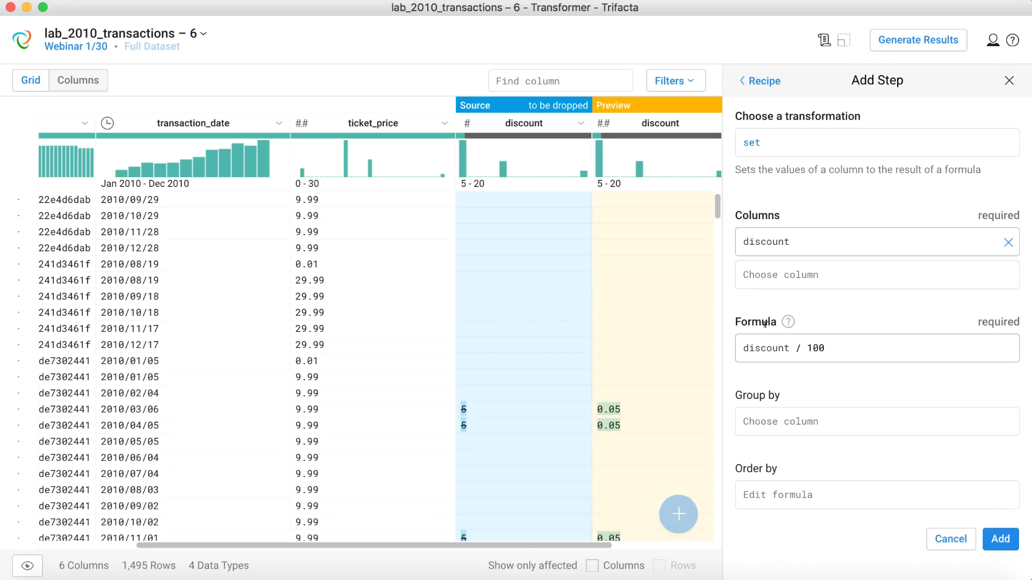
scroll(646, 386, "right", 1)
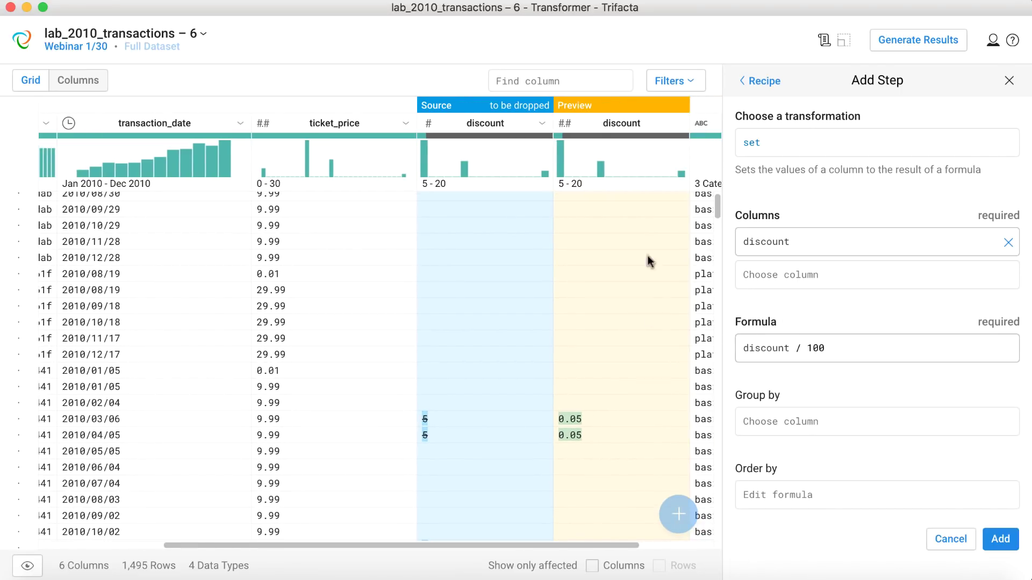
scroll(602, 319, "down", 1)
scroll(603, 319, "down", 4)
scroll(602, 319, "right", 1)
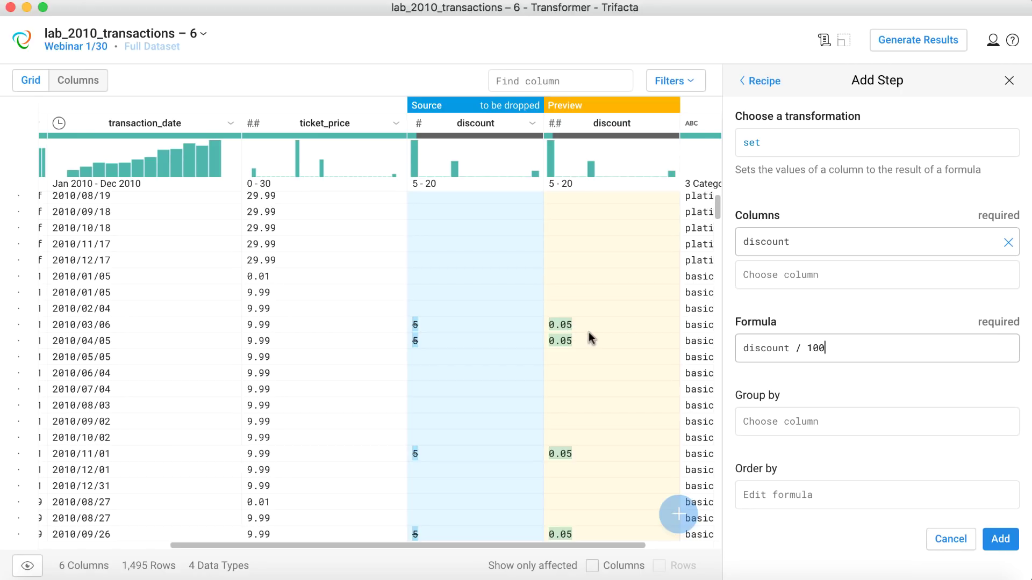
left_click(1009, 546)
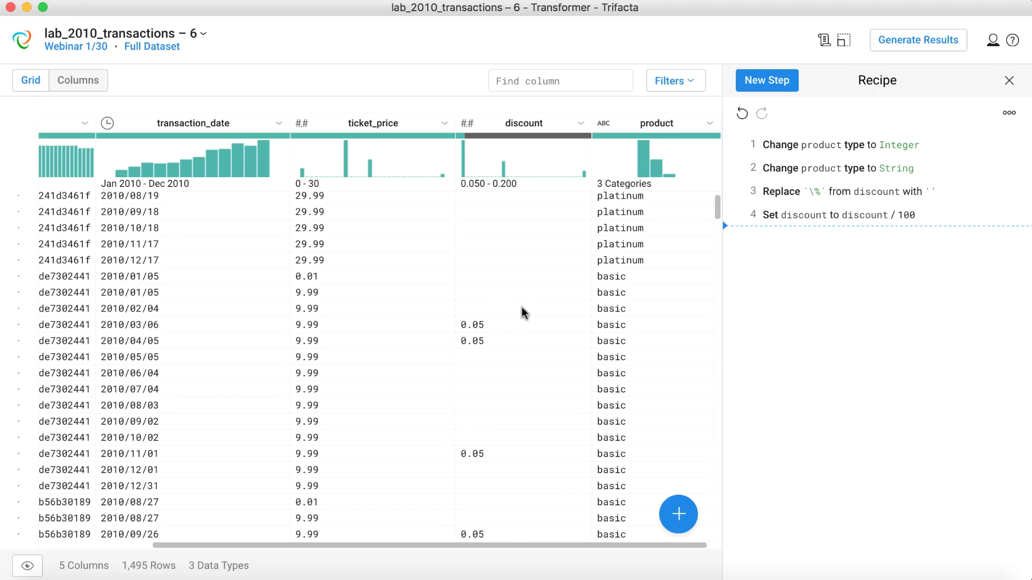
- Add a set transformation that replaces missing values in the discount column with 0, using the formula ifmissing($col, 0)
left_click(520, 138)
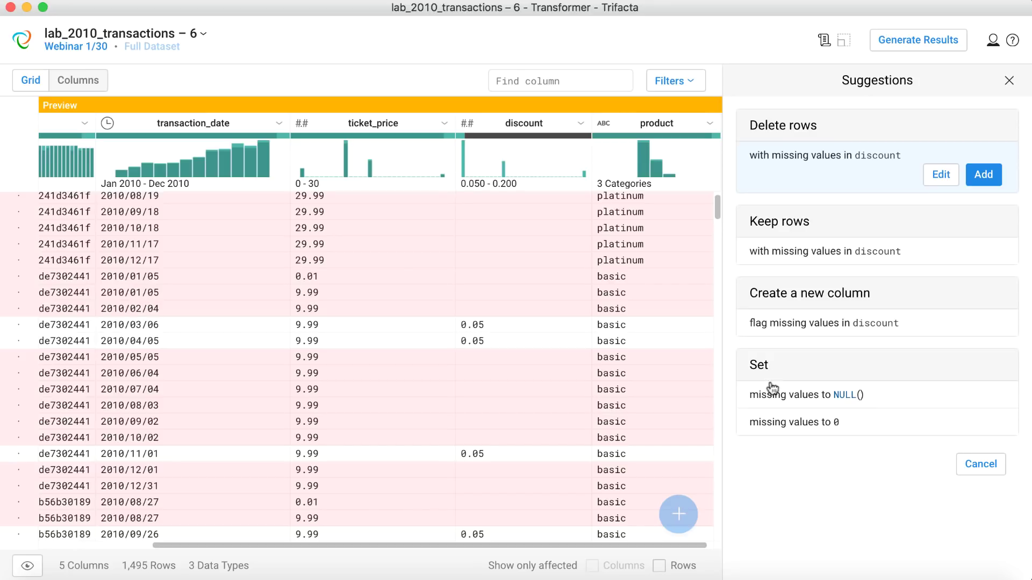
left_click(777, 427)
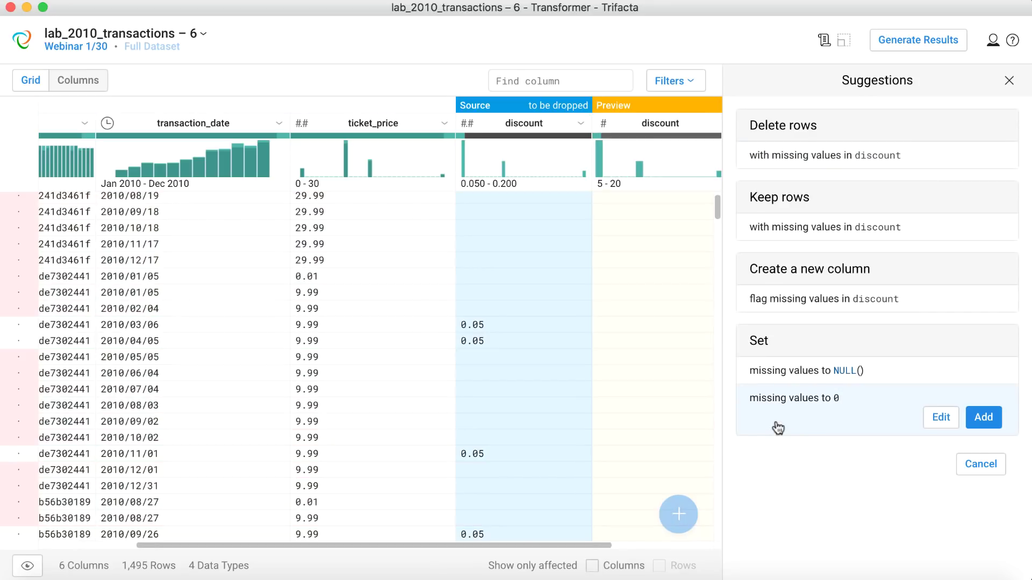
scroll(601, 421, "right", 1)
scroll(602, 426, "right", 1)
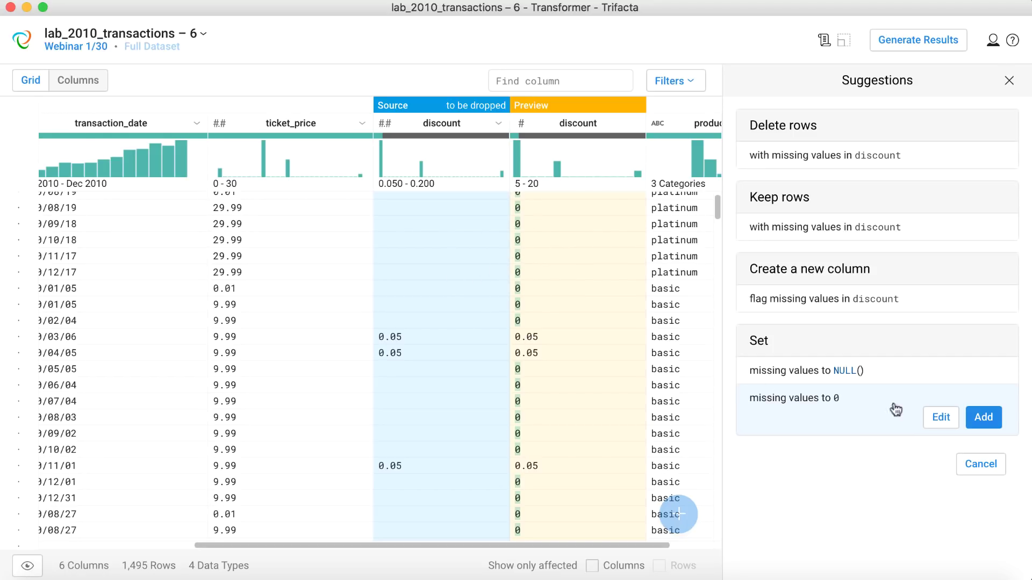
left_click(939, 418)
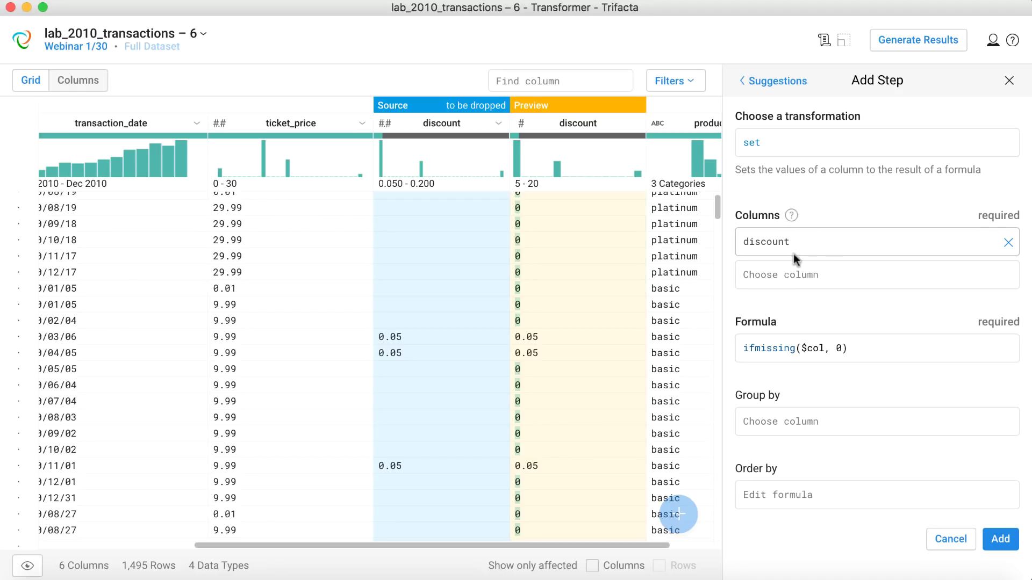
left_click(838, 347)
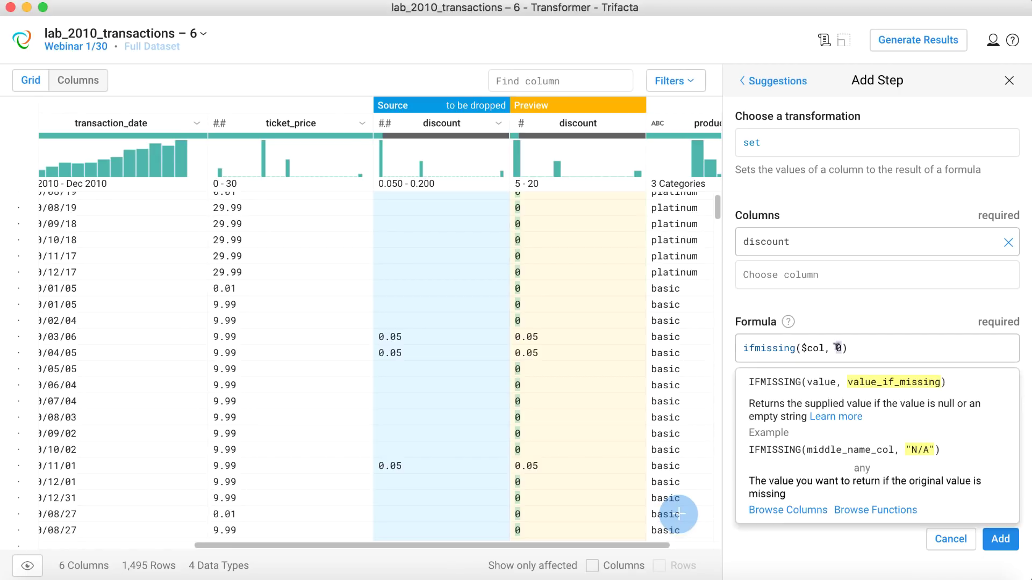
left_click(869, 342)
left_click(998, 538)
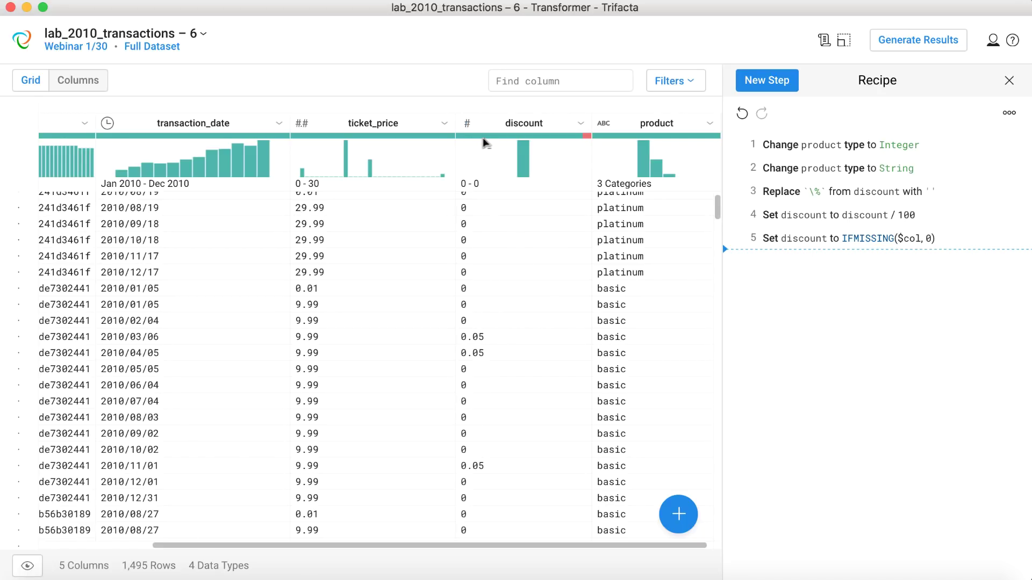
- Change the discount column's data type to Decimal
left_click(467, 123)
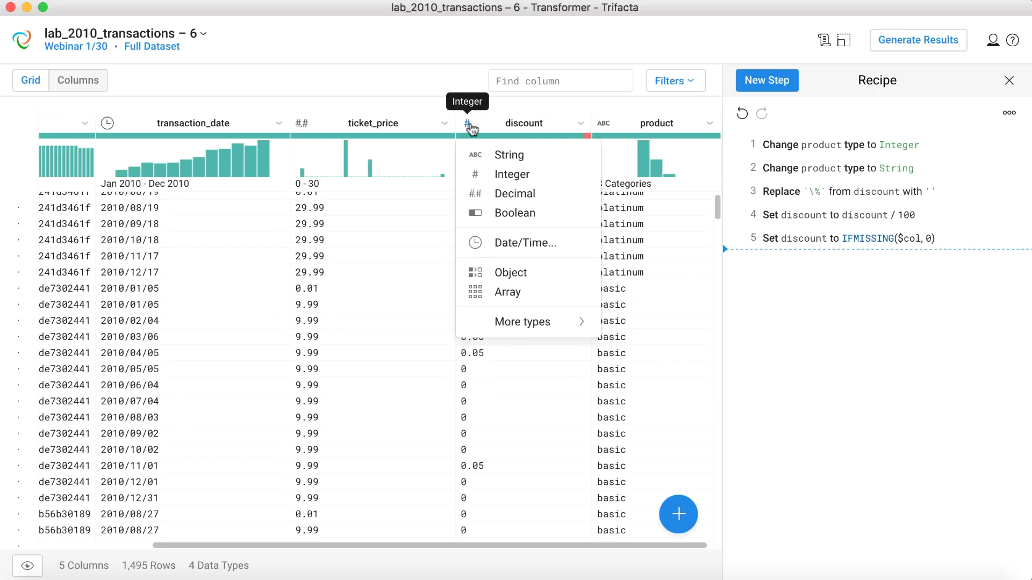
left_click(499, 195)
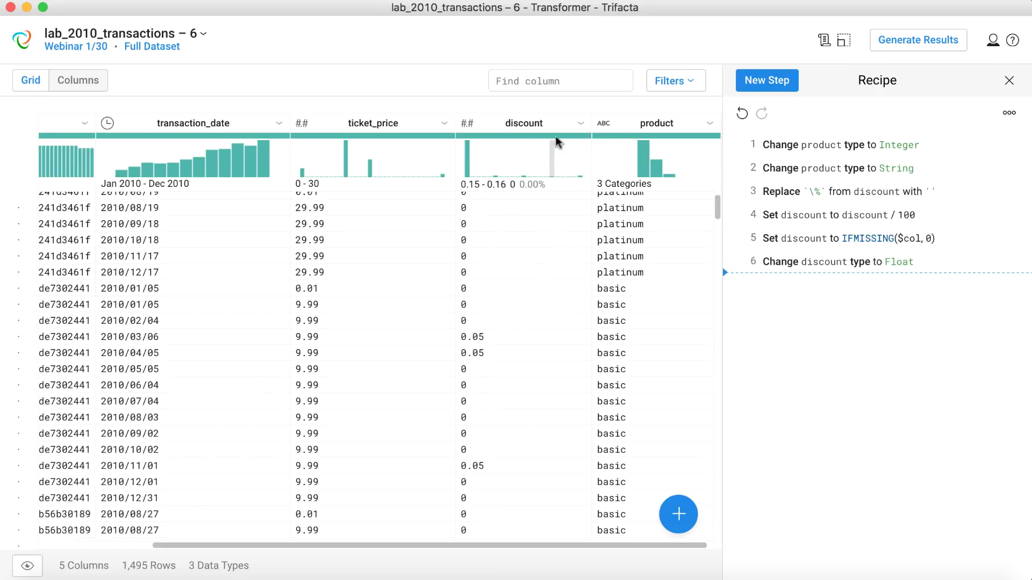
mouse_move(561, 138)
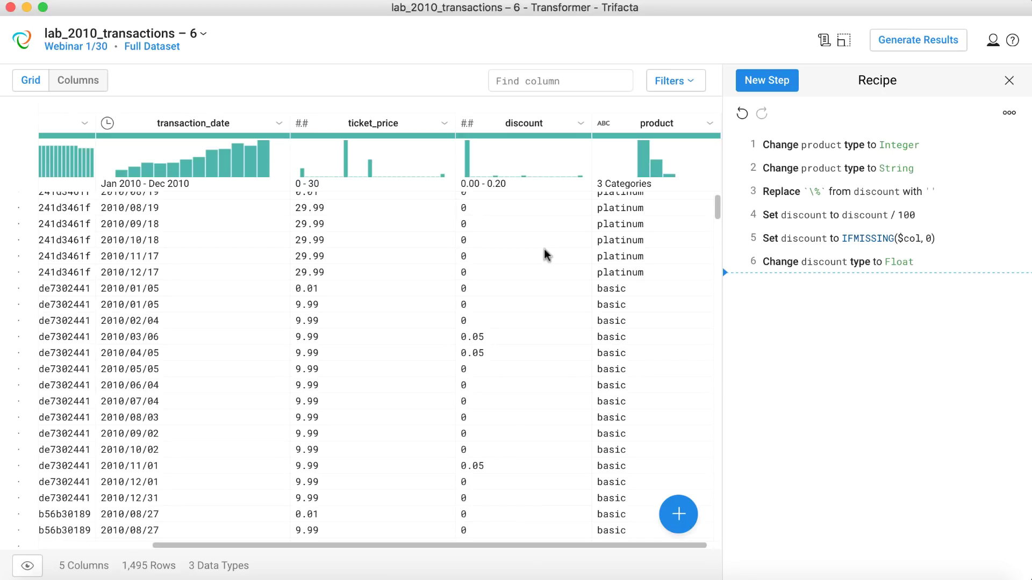
- Start a derive transformation for a new column with the formula ticket_price * (1 - discount)
left_click(756, 88)
type("der")
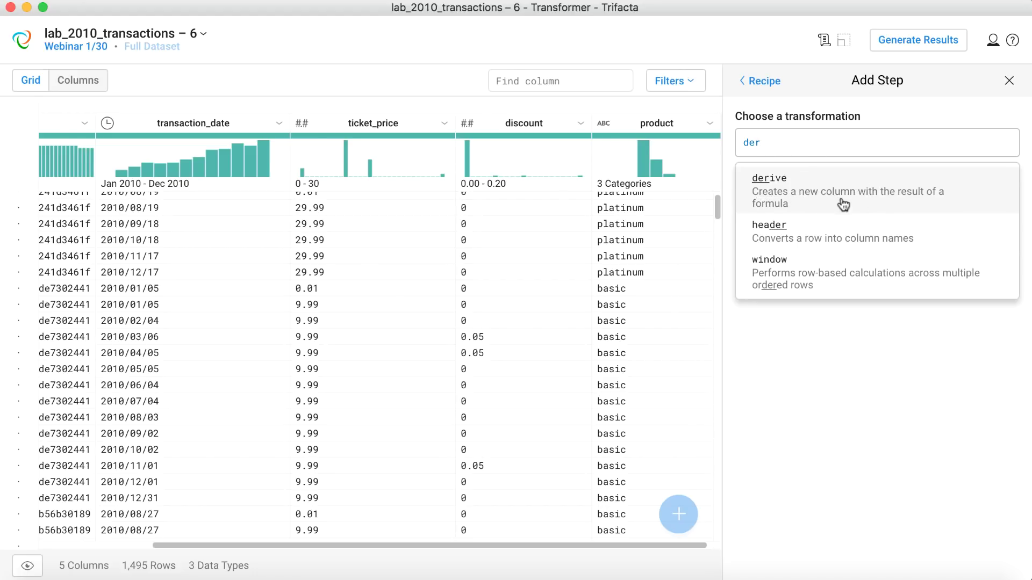
left_click(823, 198)
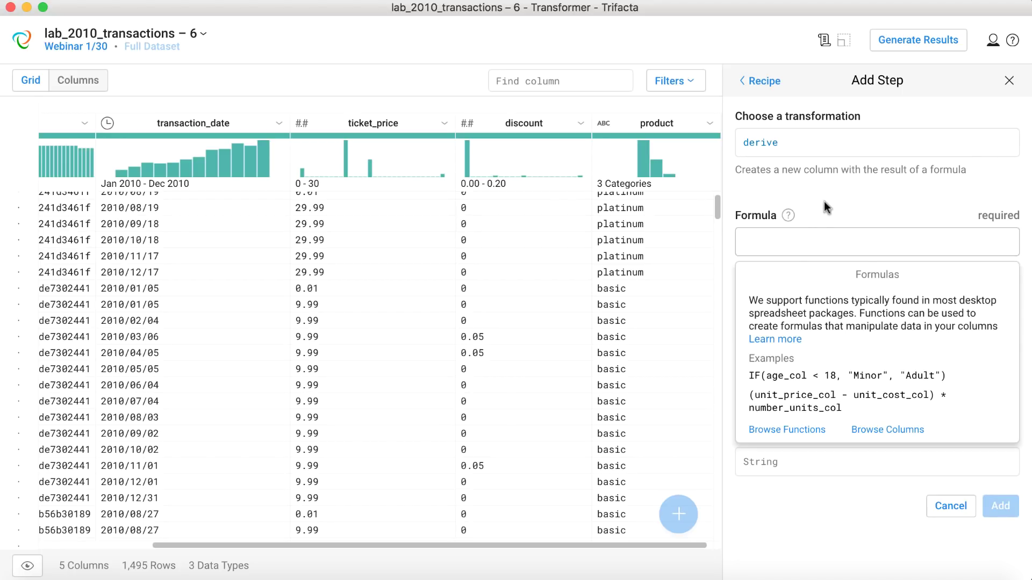
type("ticket_price")
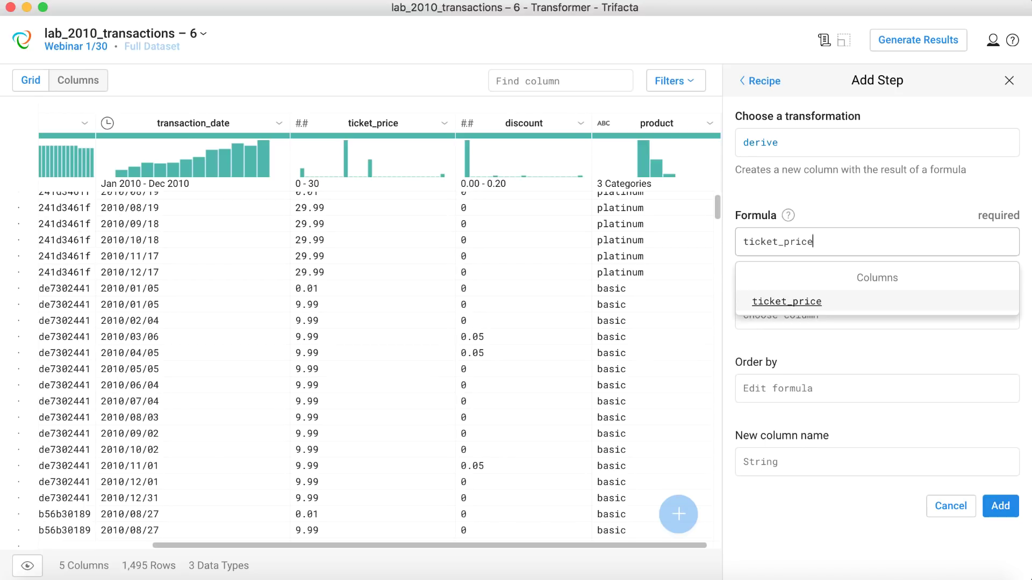
type(" * ")
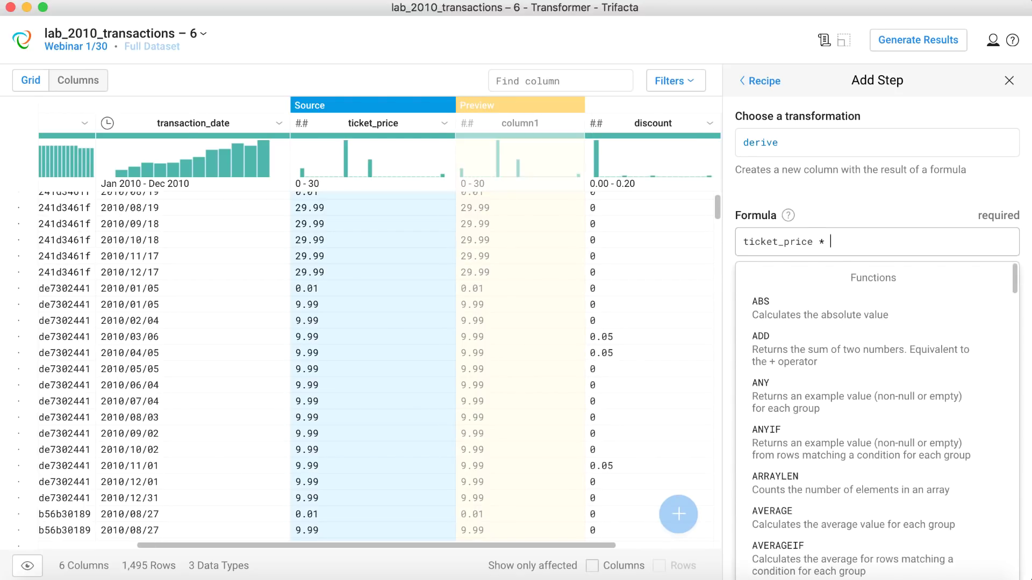
type("(1 - ")
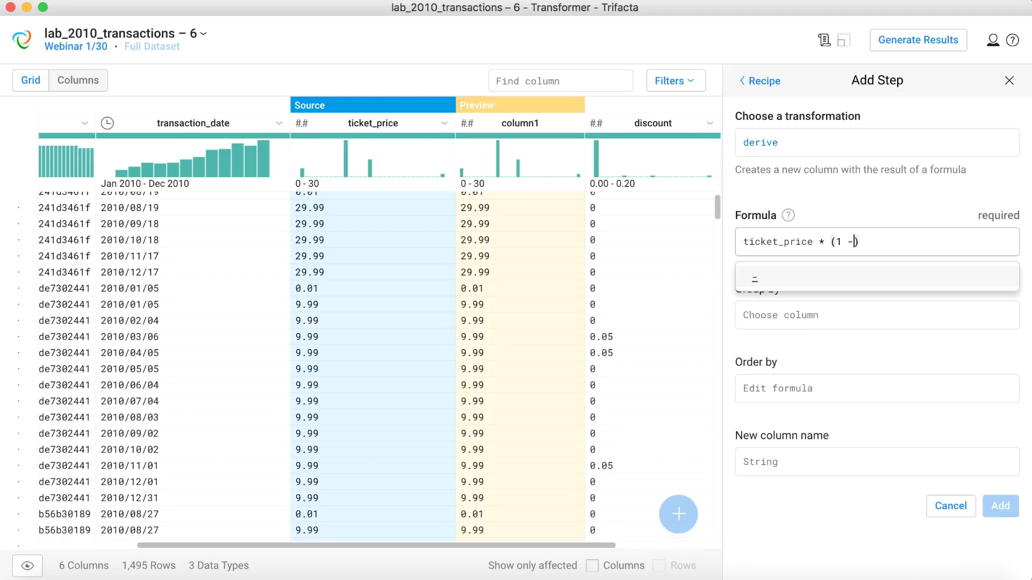
type("di")
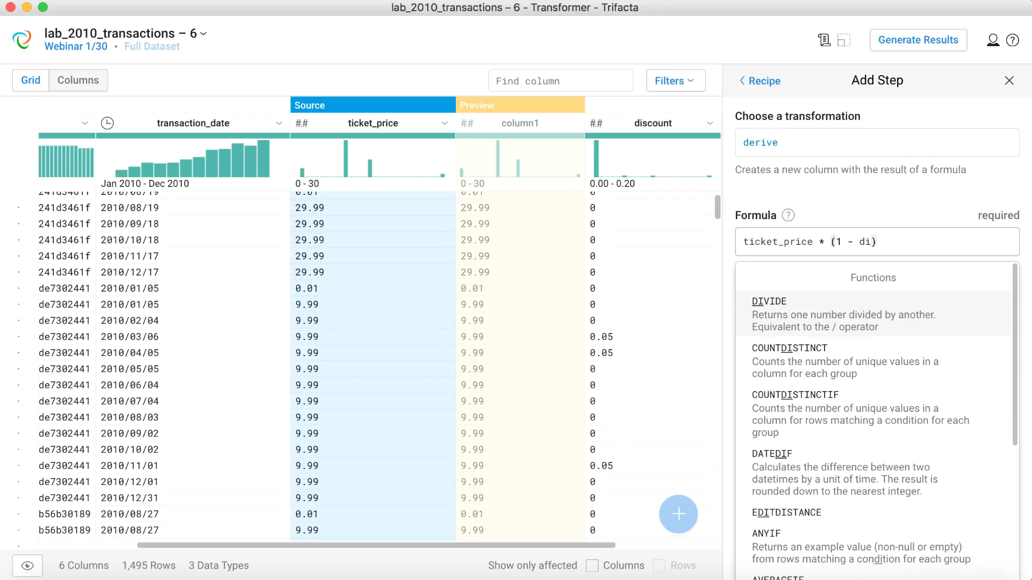
type("s")
key("Down")
key("Down")
key("Down")
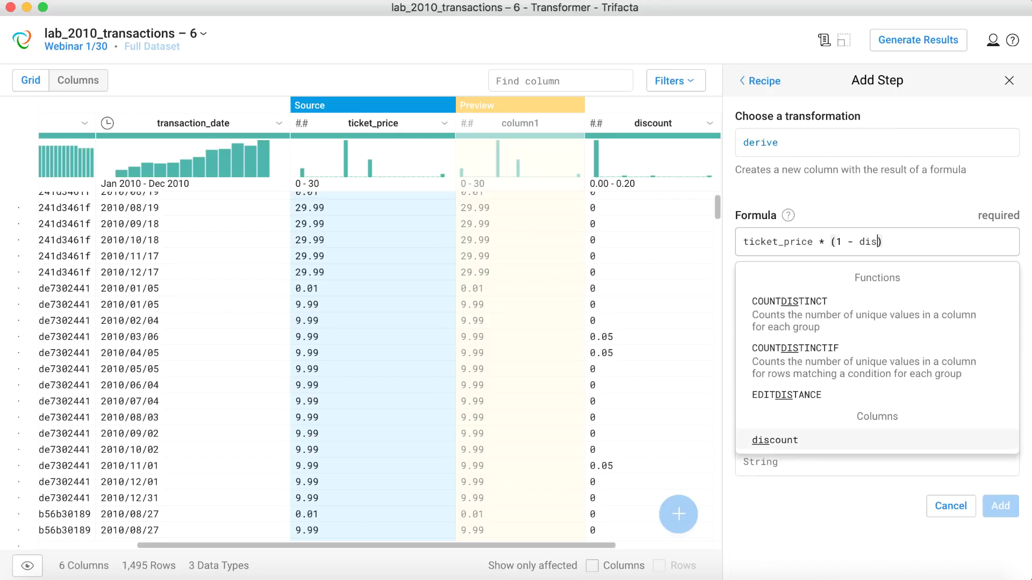
key("Return")
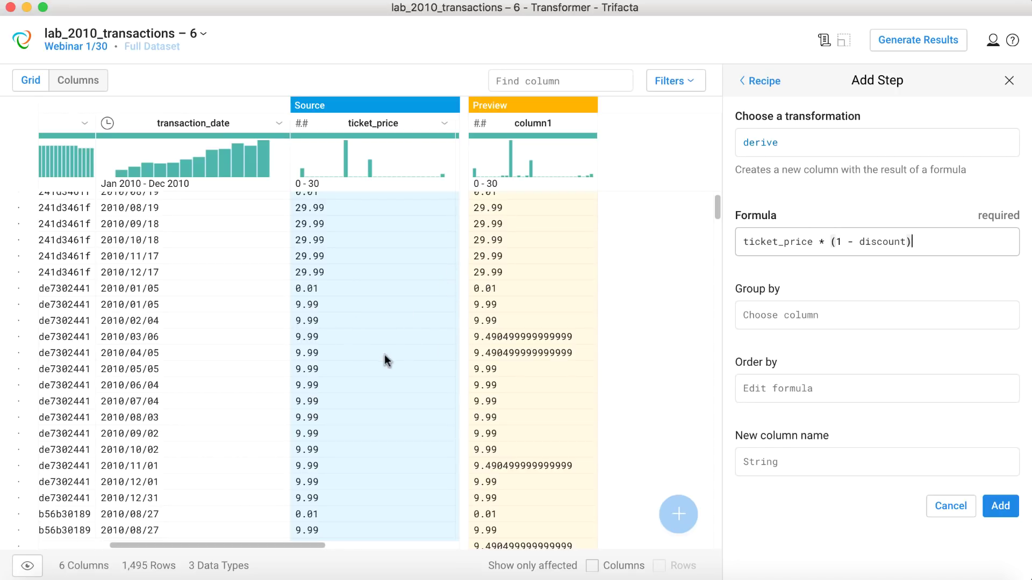
scroll(385, 360, "right", 3)
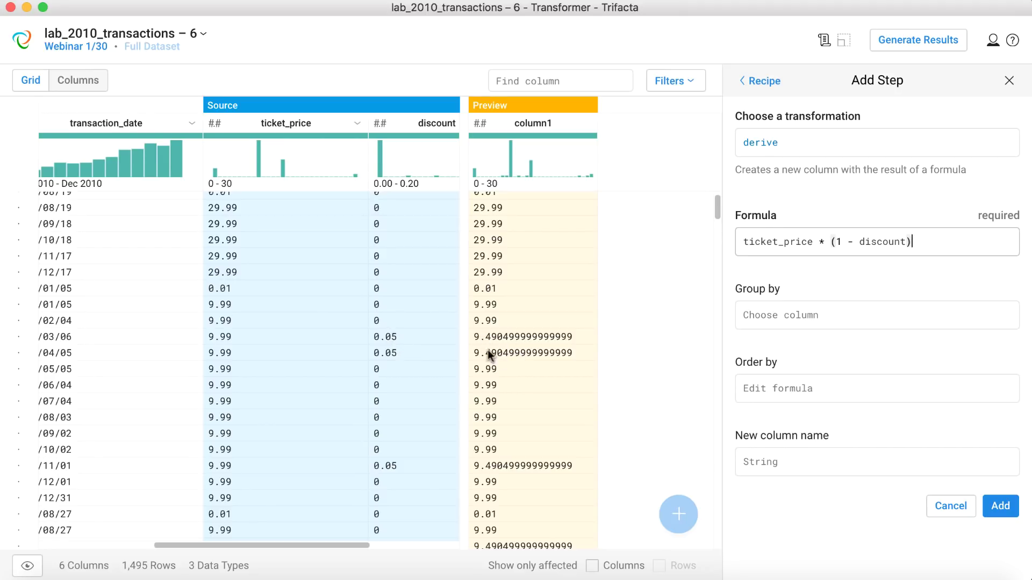
- Name the derived column Discounted_ticket_price and add the transformation to the recipe
left_click(794, 463)
type("D")
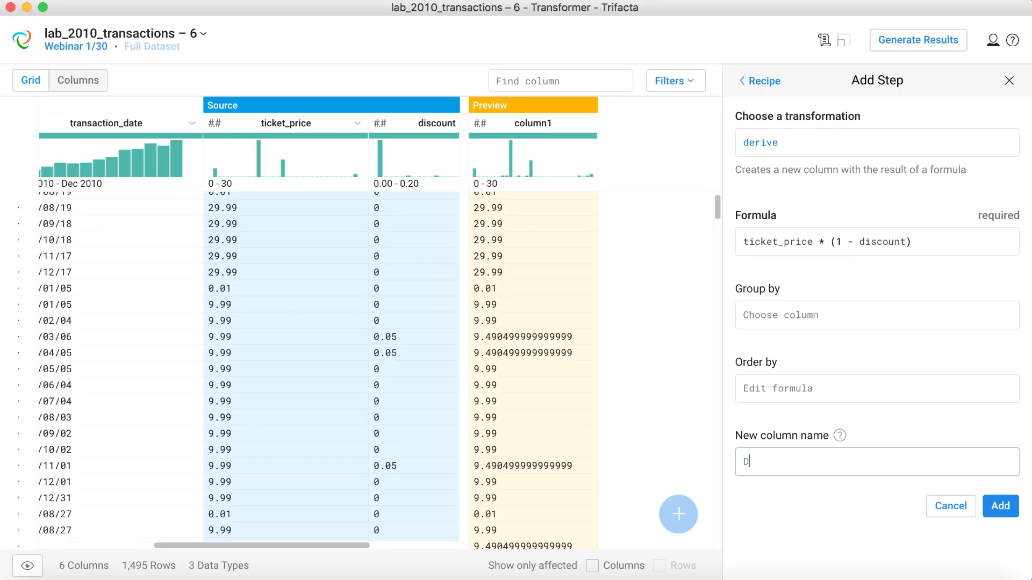
type("iscounted_")
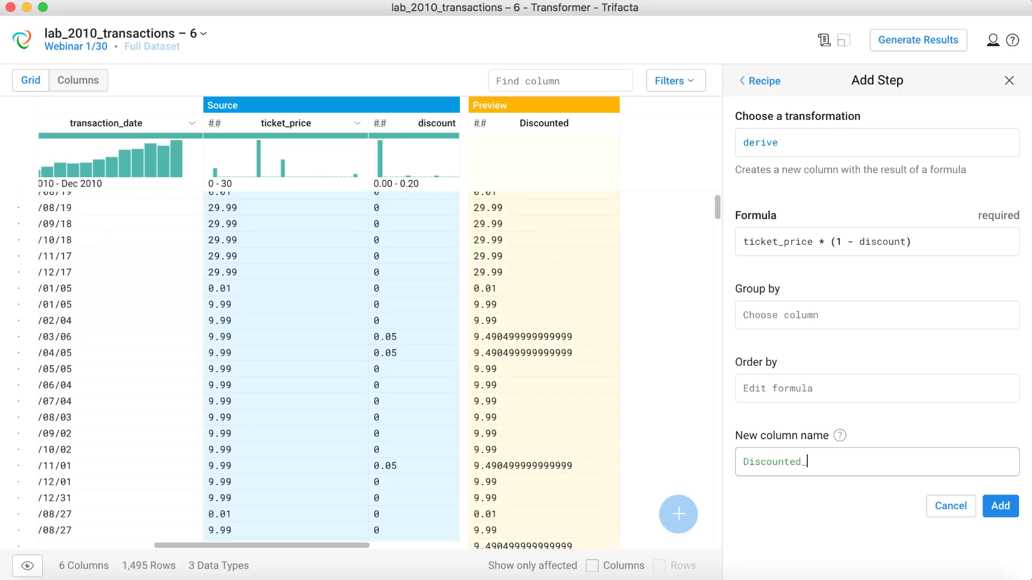
type("ticket_price")
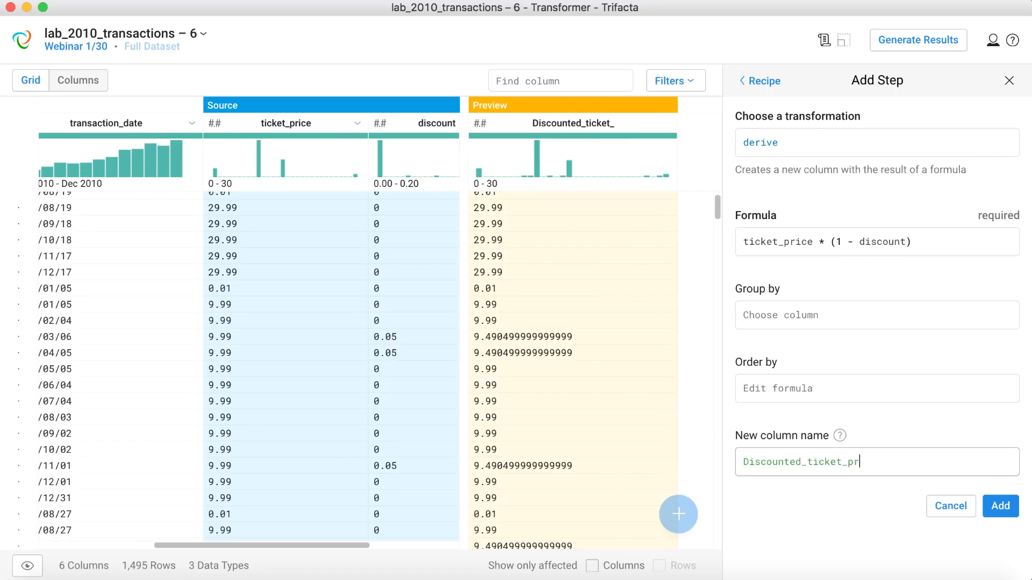
left_click(1006, 501)
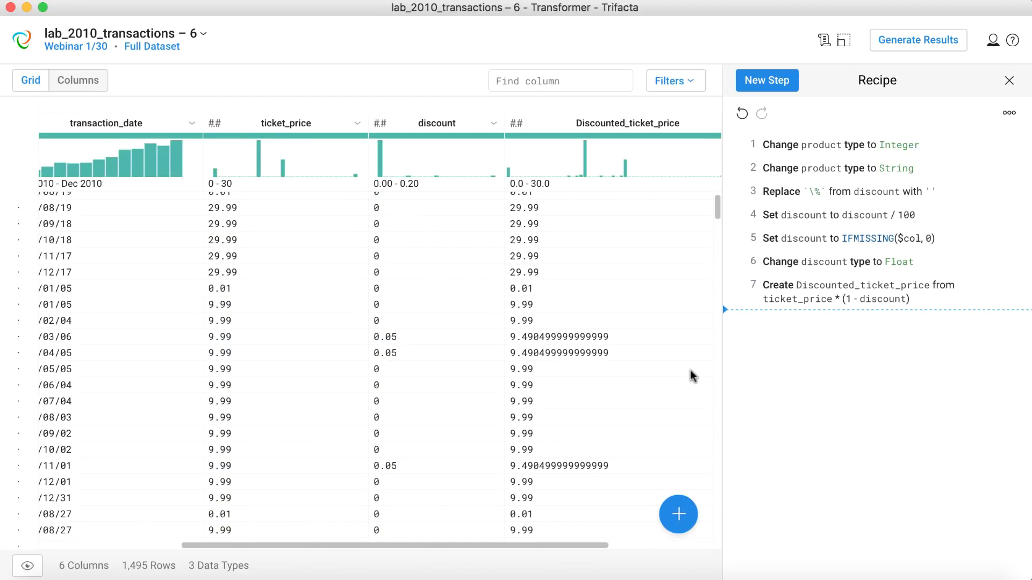
- Select the basic category in the product column and open the suggested set-to-NULL() transformation for editing
scroll(649, 353, "right", 5)
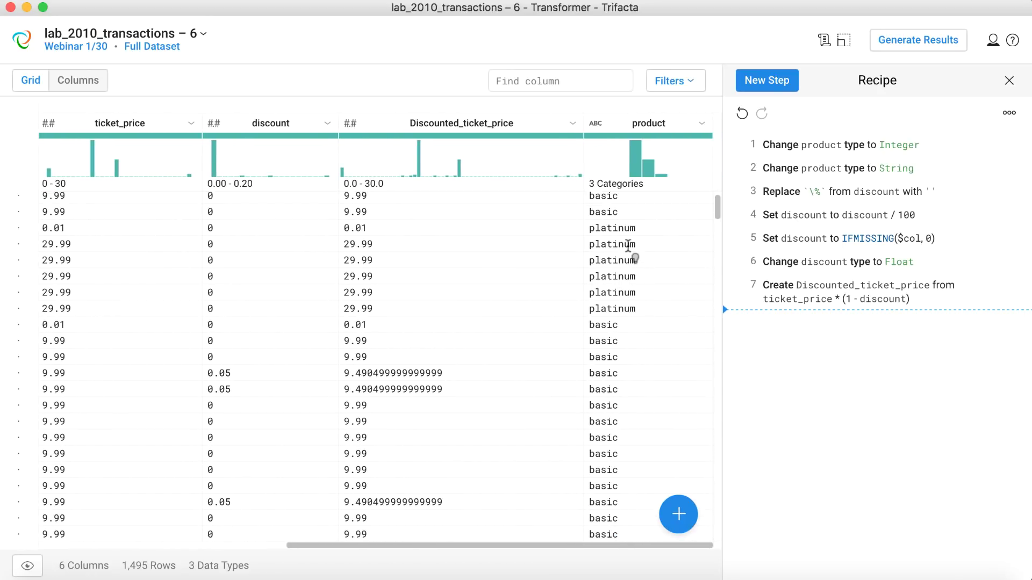
mouse_move(632, 166)
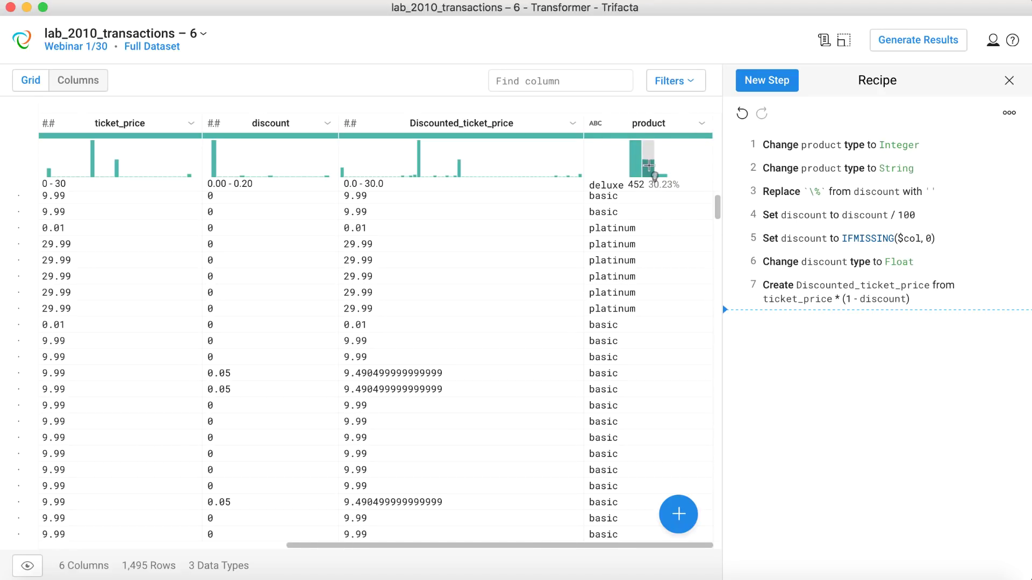
scroll(643, 240, "up", 4)
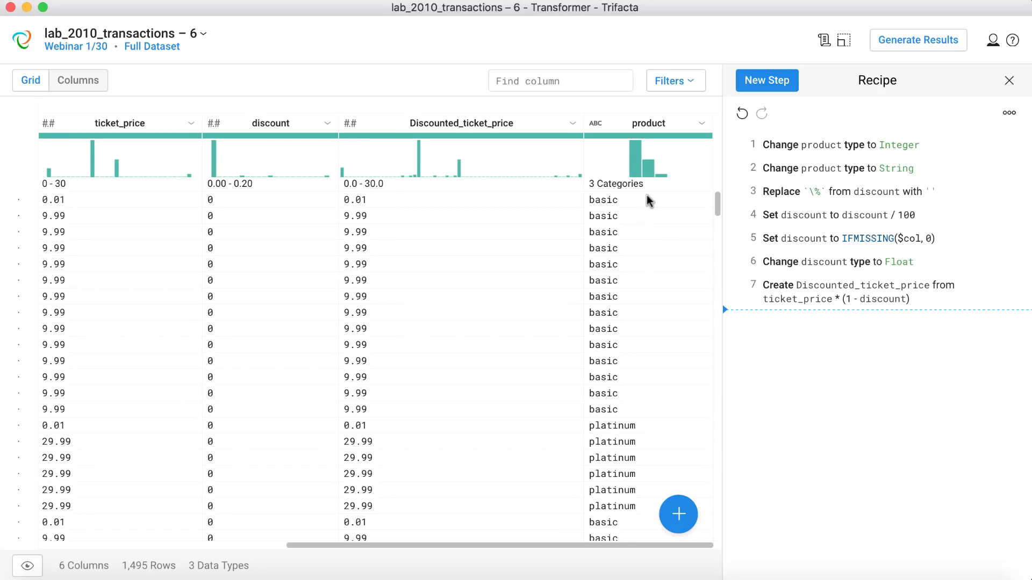
left_click(636, 167)
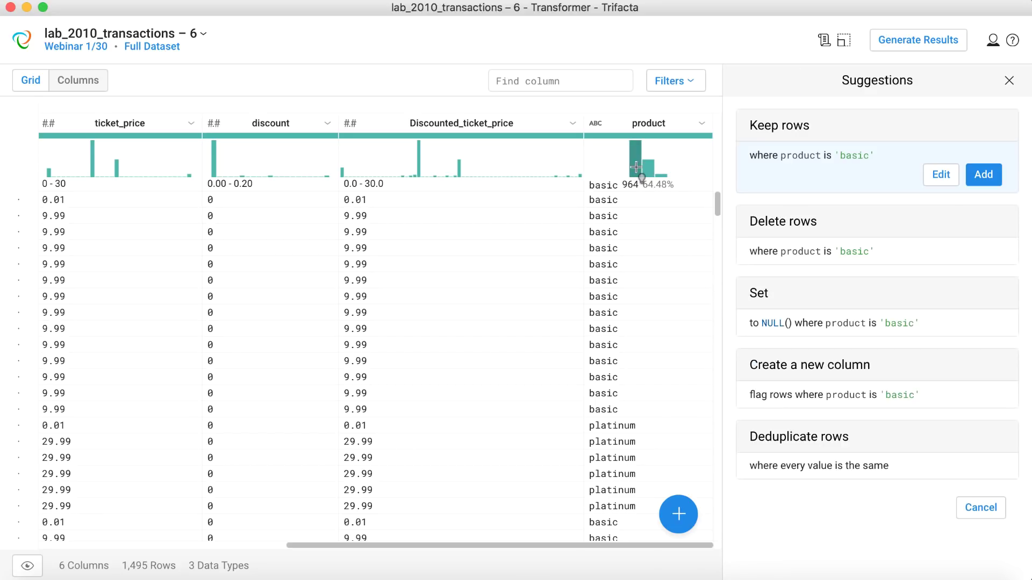
mouse_move(635, 161)
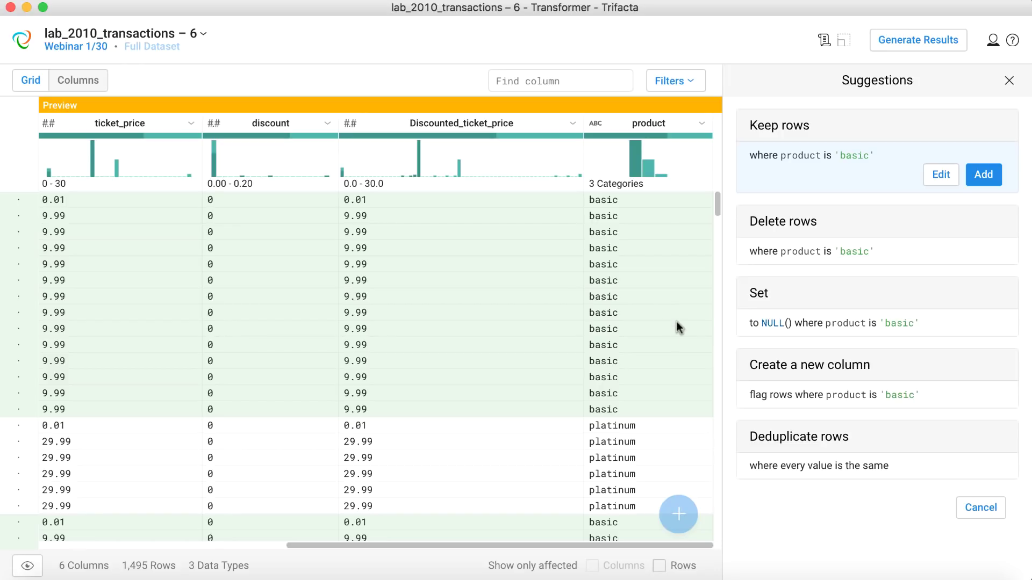
left_click(789, 327)
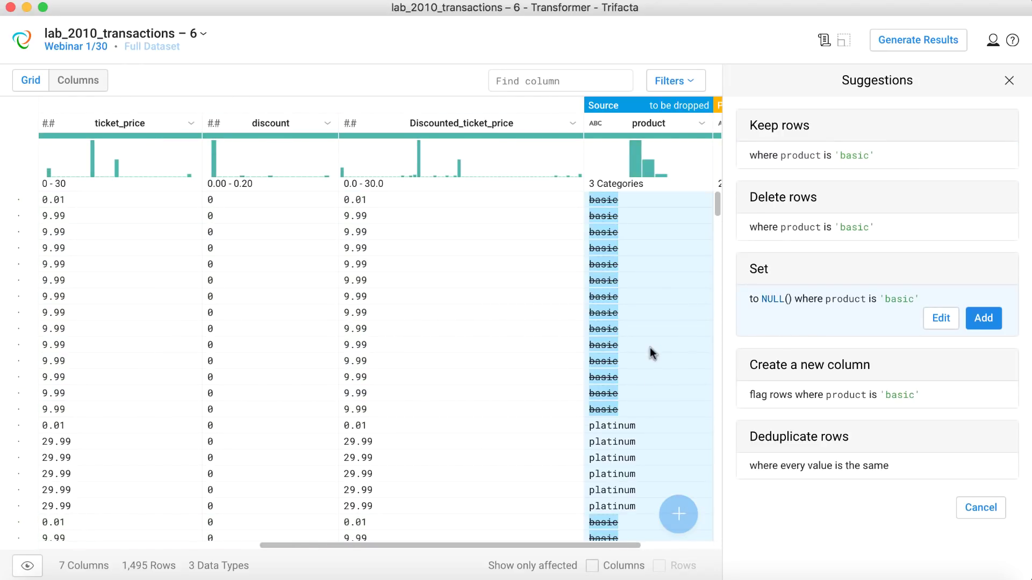
scroll(652, 354, "right", 2)
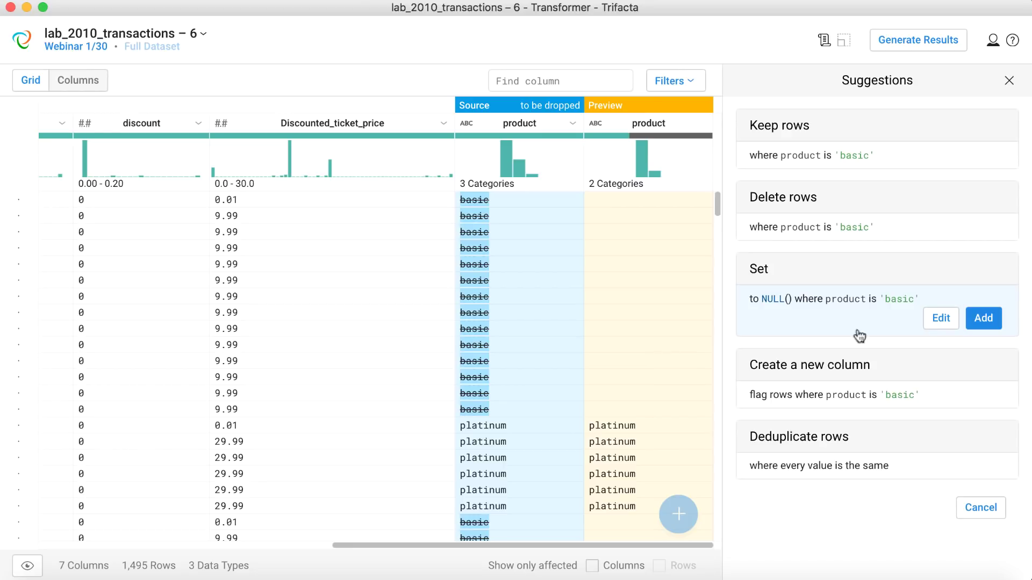
left_click(938, 321)
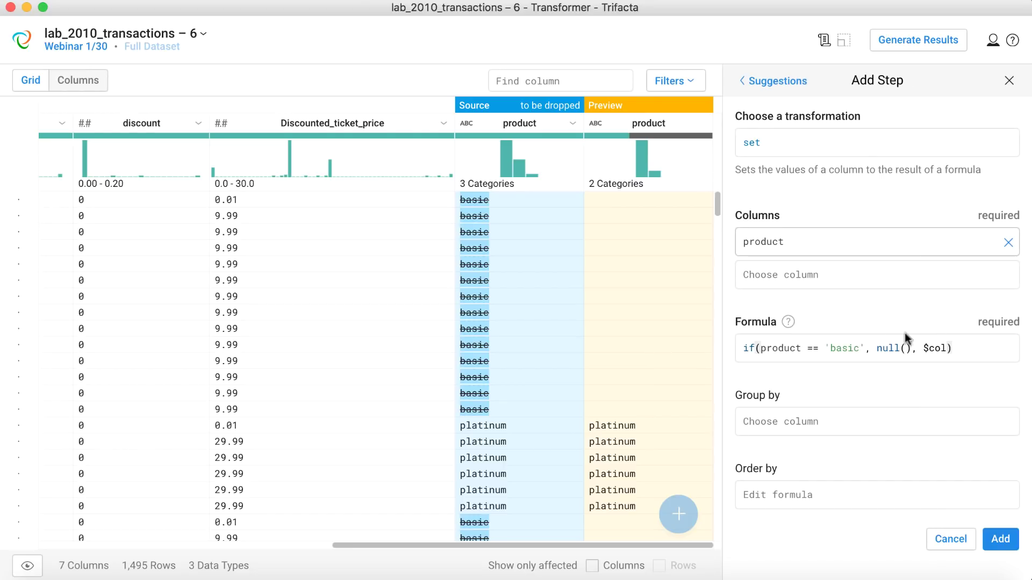
- Change the product formula's if function to Case and enclose its arguments in square brackets
left_click(756, 348)
key("BackSpace")
key("BackSpace")
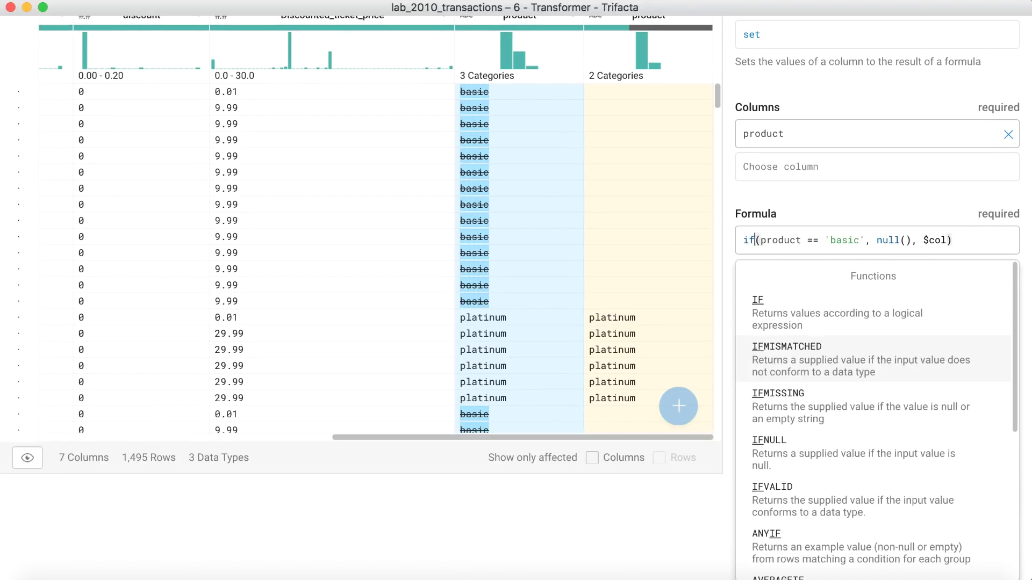
type("Case(")
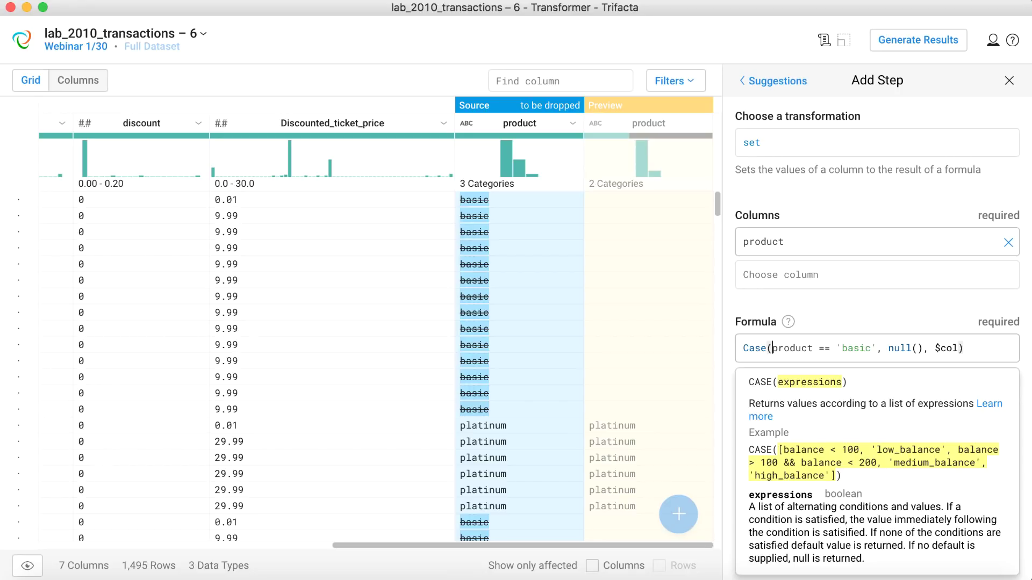
type("[")
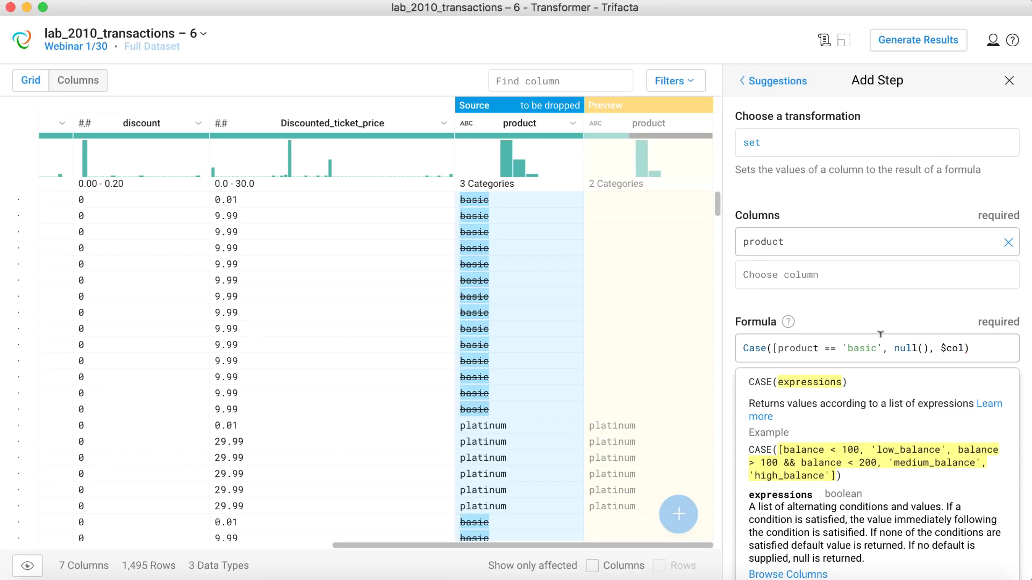
left_click(961, 348)
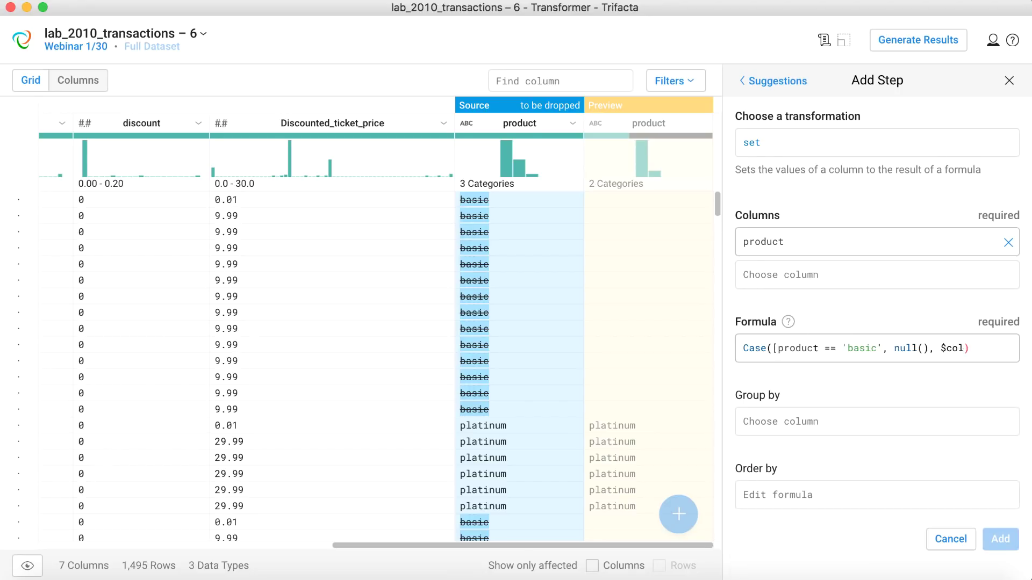
type("]")
left_click(805, 347)
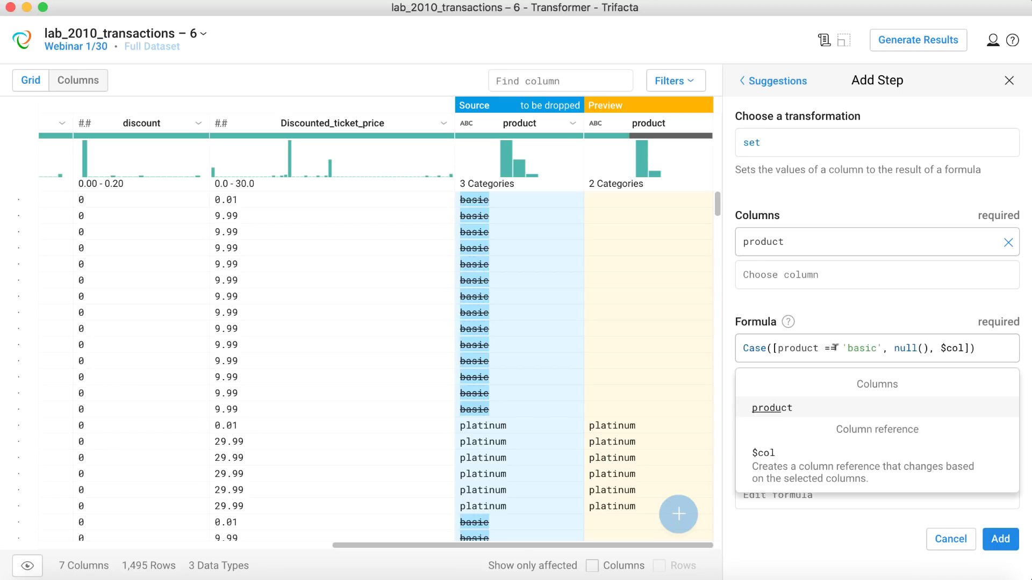
left_click(783, 347)
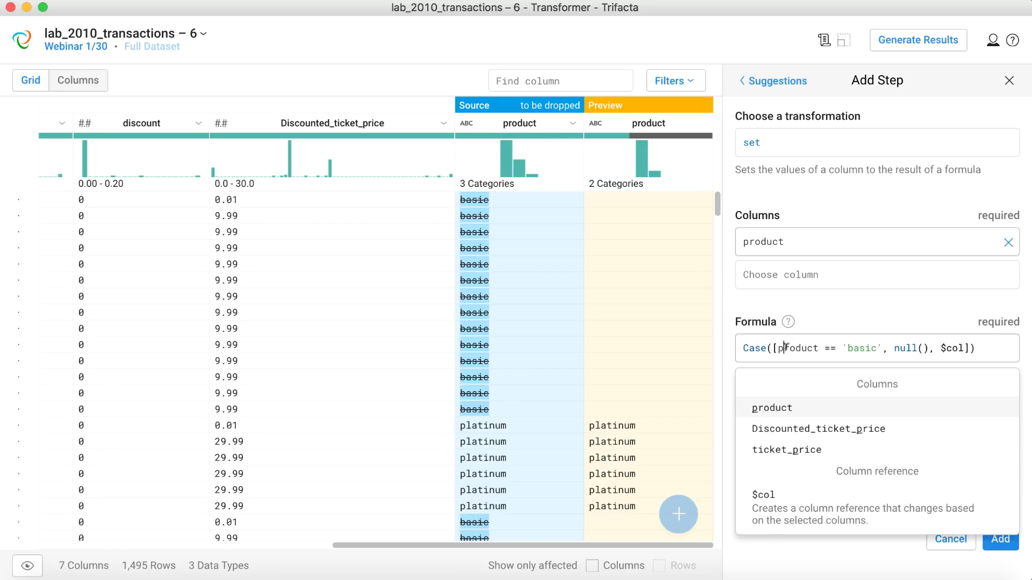
- Replace null() in the Case formula with 'silver' as the result for the basic product
left_click(895, 346)
key("shift+Right")
key("shift+Right")
key("shift+Right")
key("shift+Right")
key("shift+Right")
key("shift+Right")
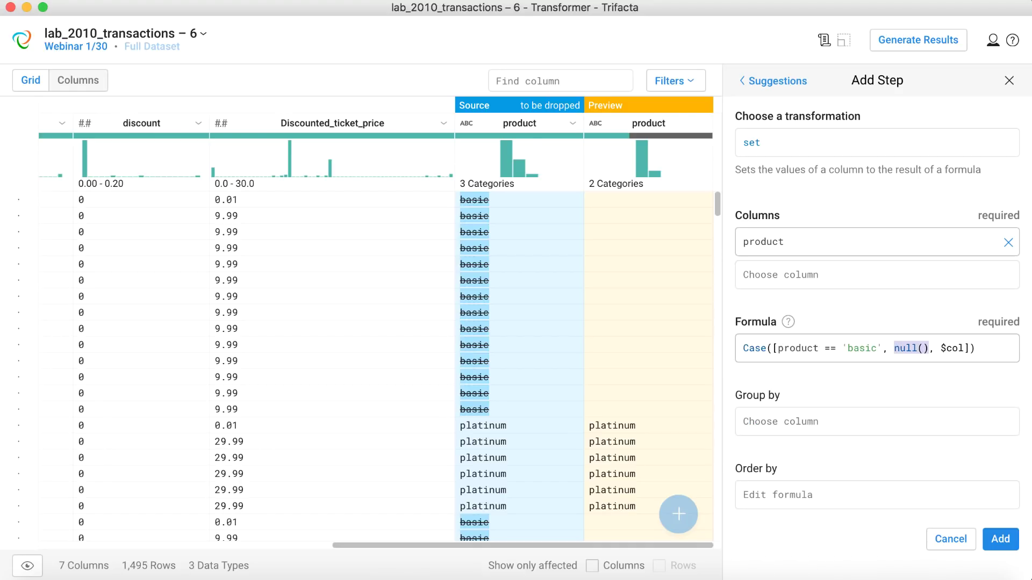
type("'silver")
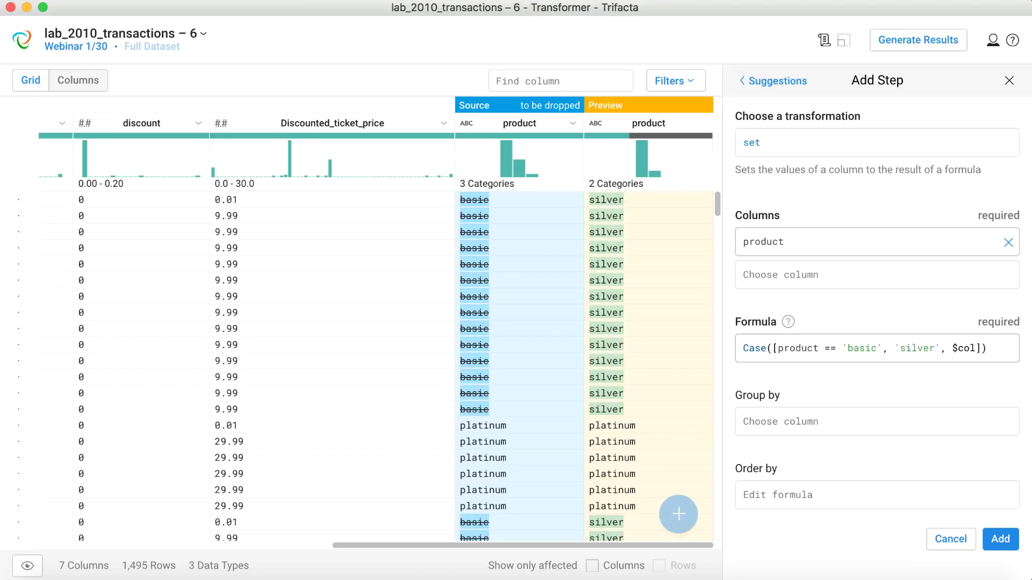
- Replace $col in the Case formula with the condition product == 'deluxe' and the result 'gold'
key("Right")
key("Right")
key("Right")
key("shift+Right")
key("shift+Right")
key("shift+Right")
key("shift+Right")
type("product == ")
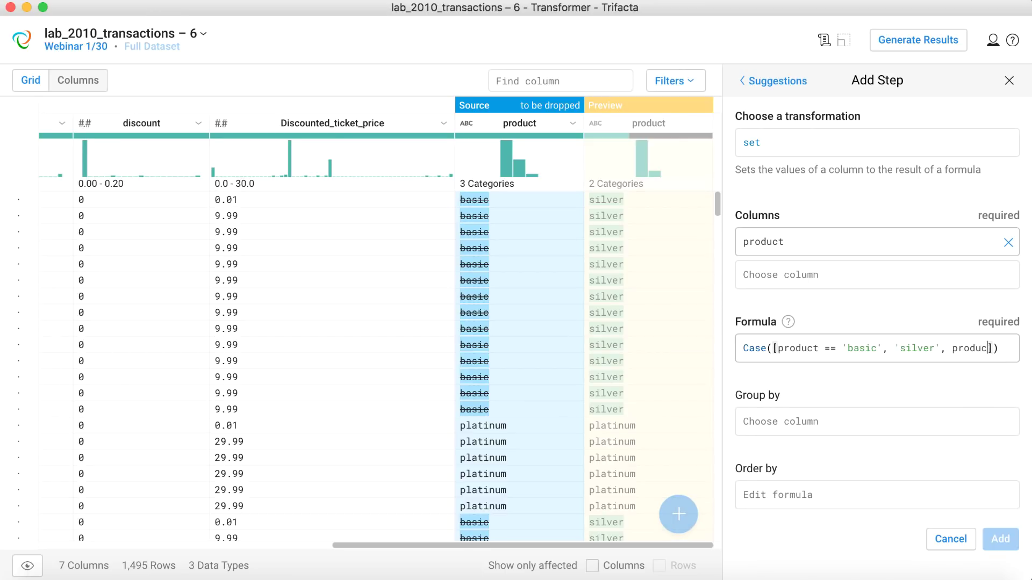
type("'")
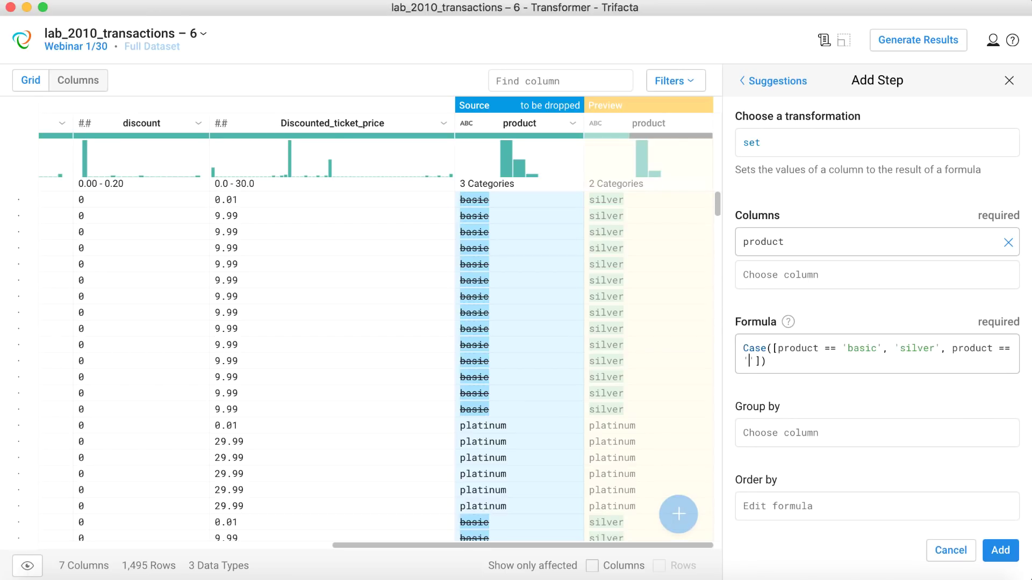
type("deluxe'")
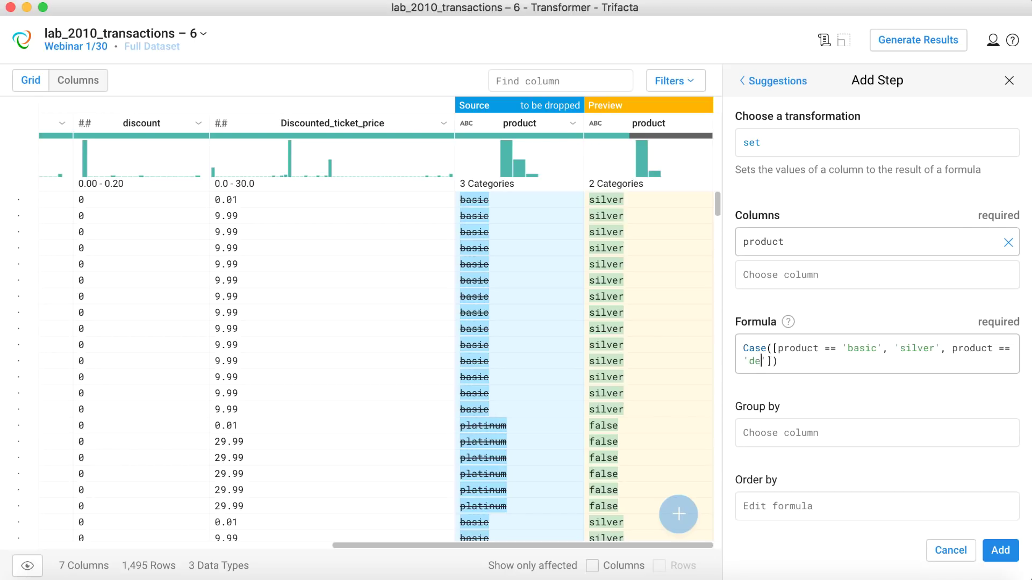
type(",")
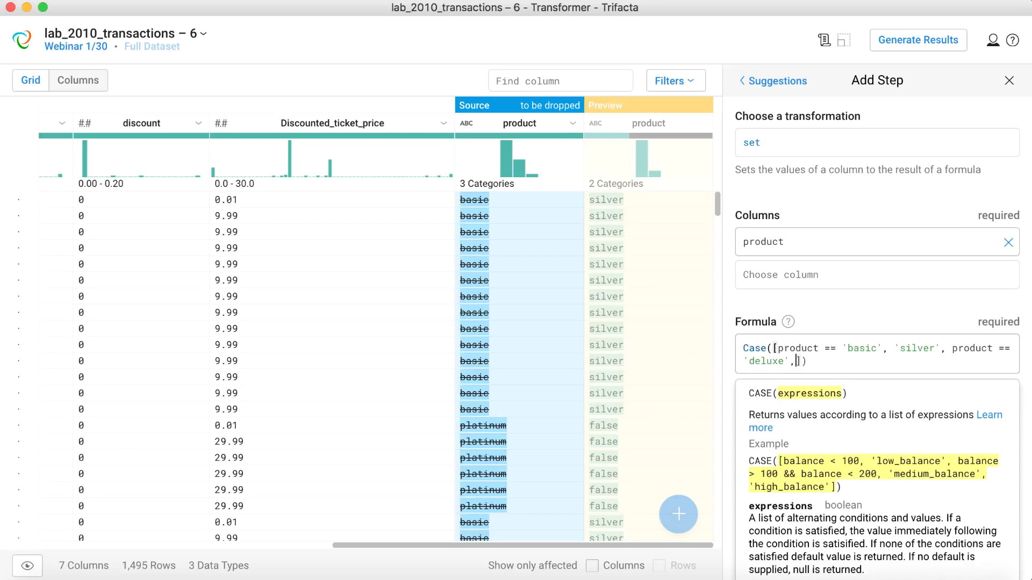
type(" 'go")
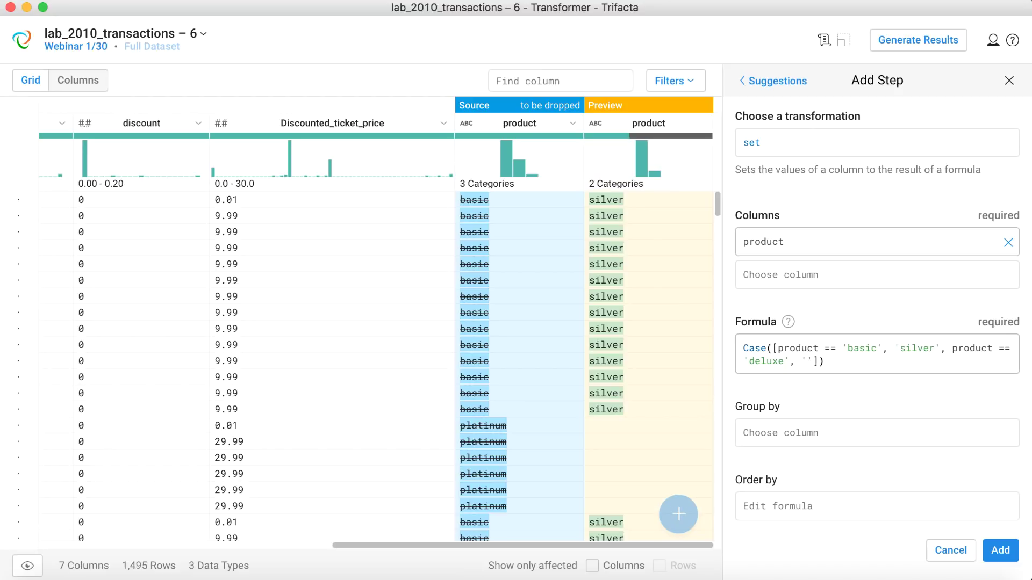
type("ld',")
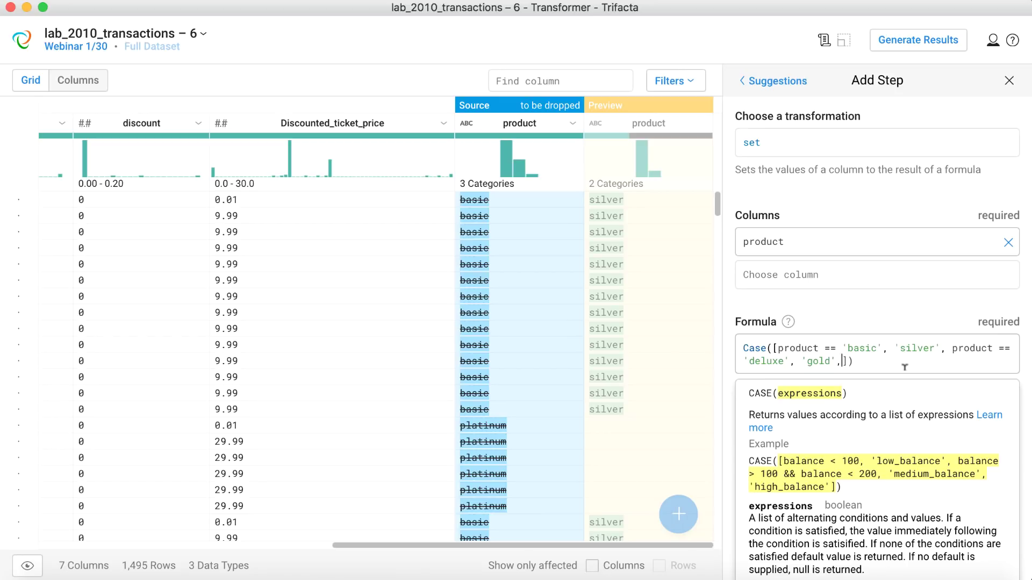
- Set product as the Case formula's default value, check the preview and add the transformation to the recipe
type("'")
key("BackSpace")
type("product")
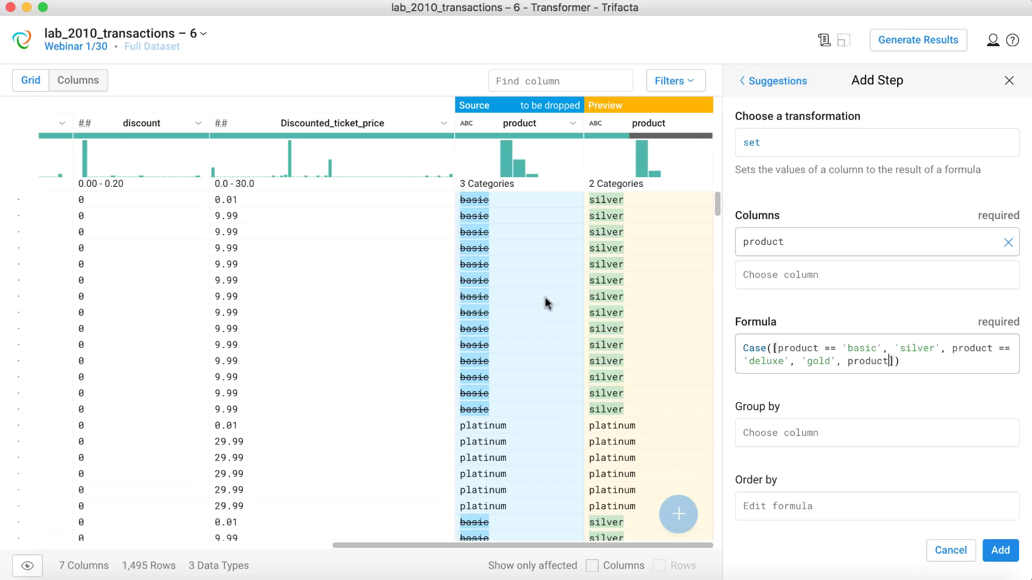
scroll(545, 299, "down", 5)
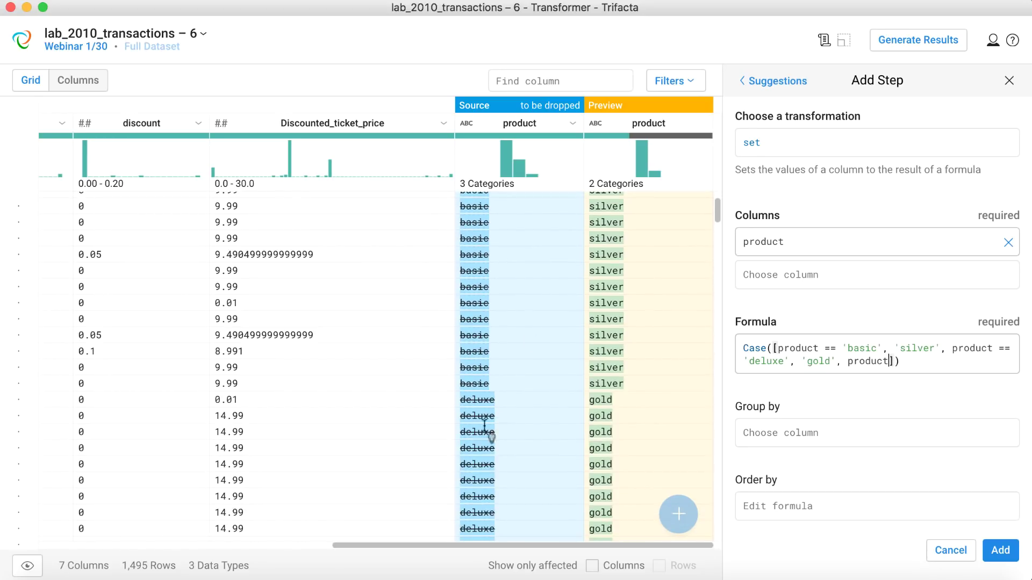
scroll(530, 415, "up", 3)
scroll(526, 414, "up", 5)
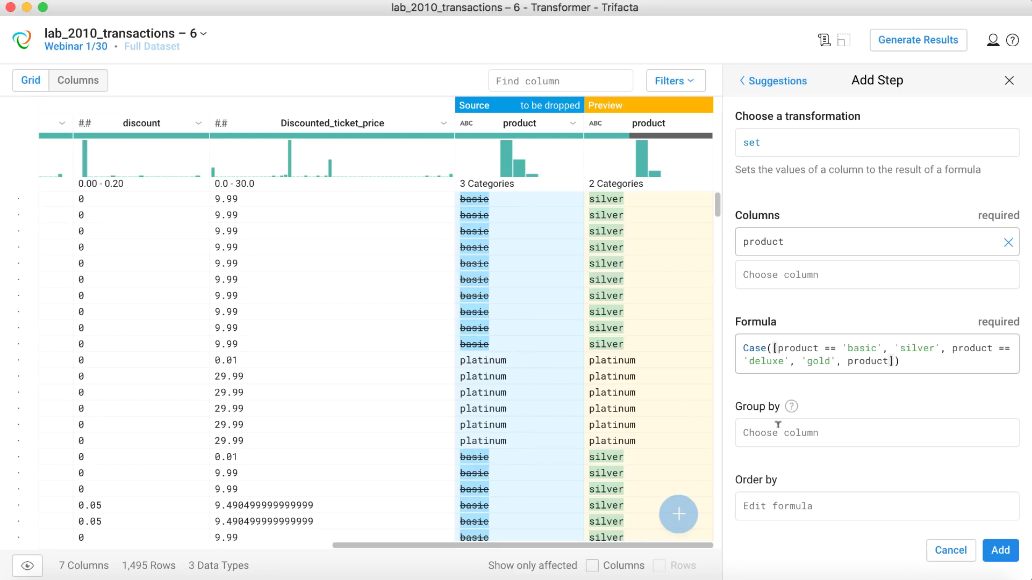
left_click(998, 551)
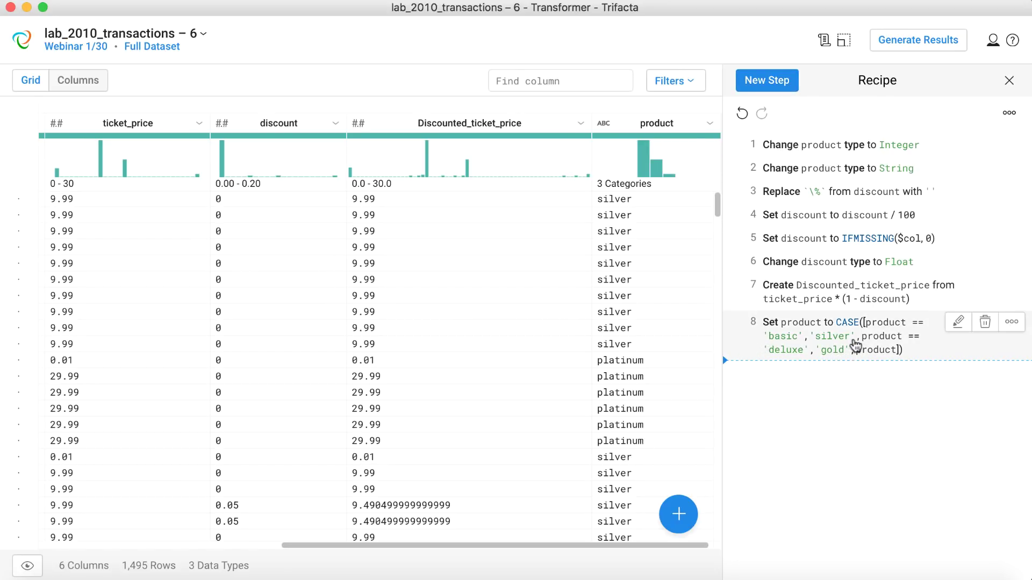
- View the data as of the discount / 100 recipe step and look through the list of available datasets
left_click(849, 217)
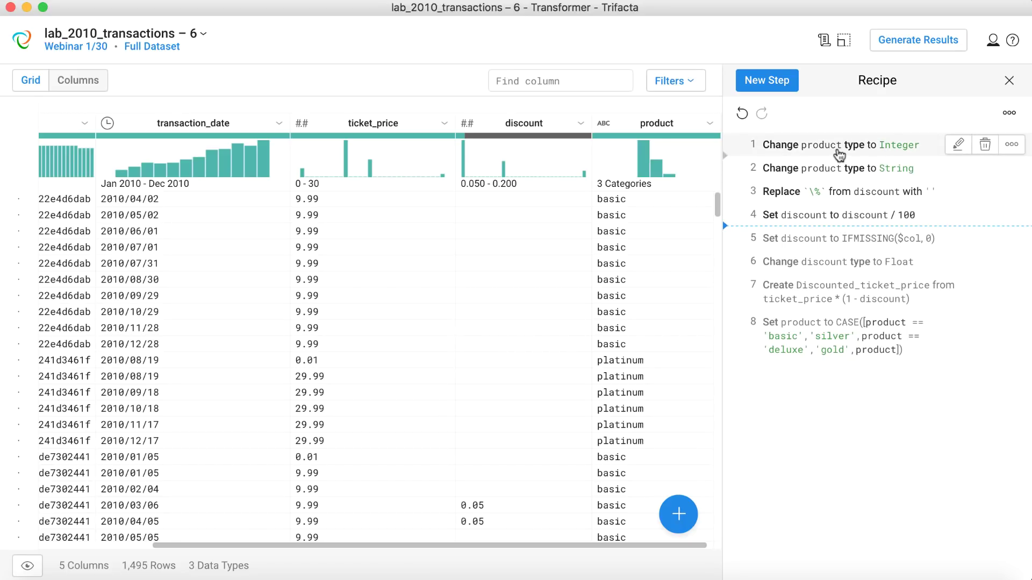
left_click(202, 35)
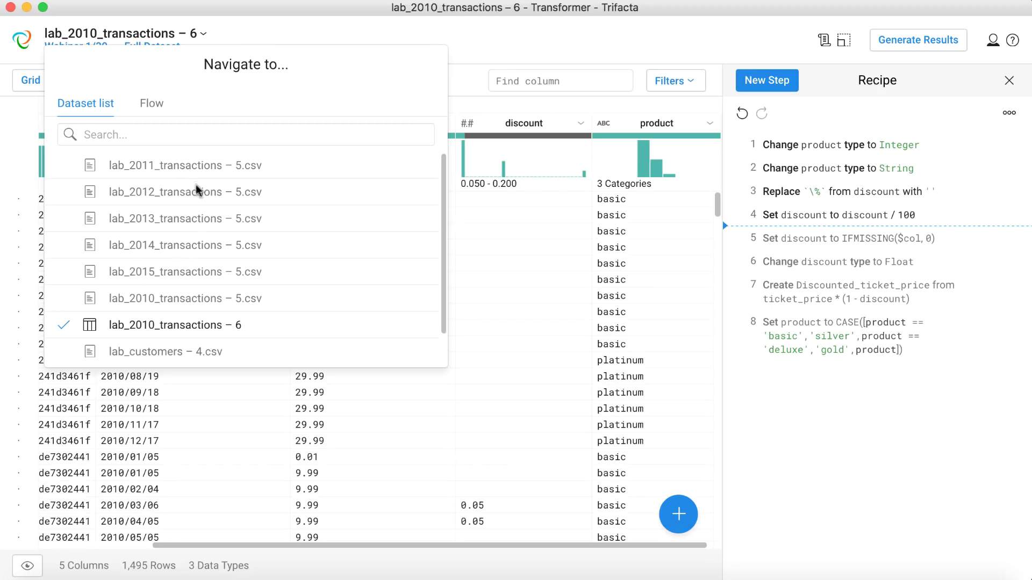
left_click(200, 34)
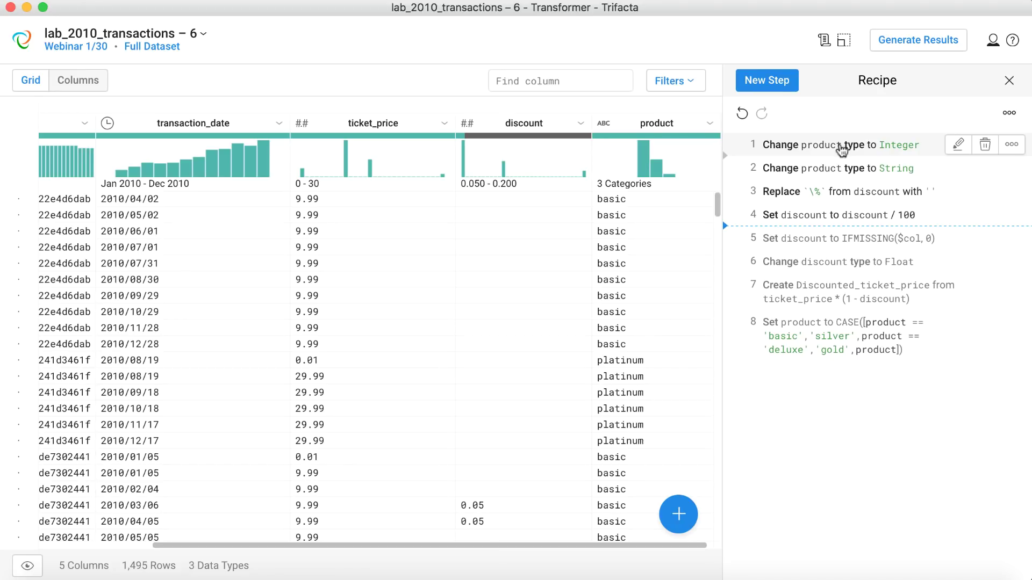
- Insert a union transformation before the first recipe step
left_click(841, 148)
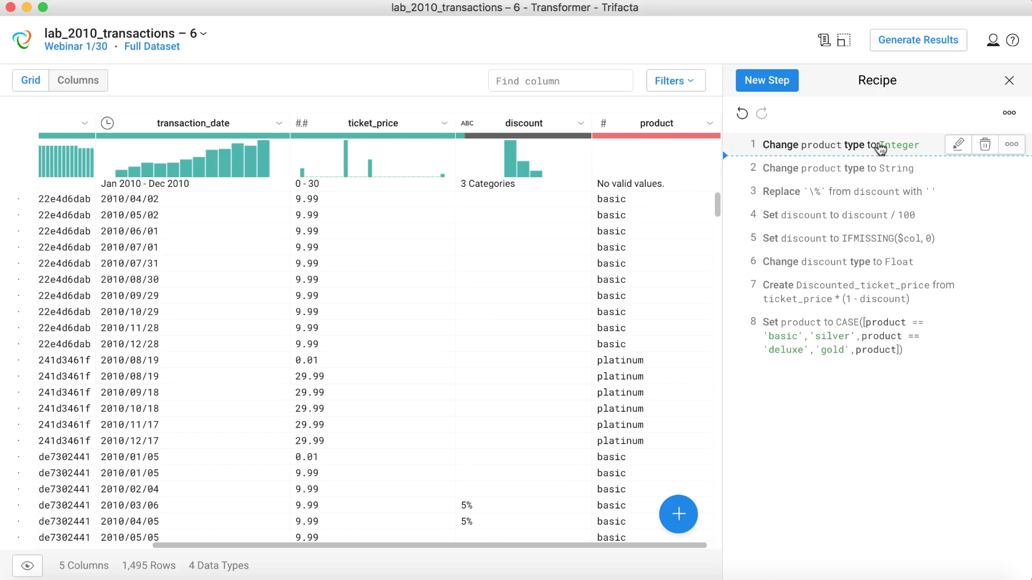
left_click(1011, 145)
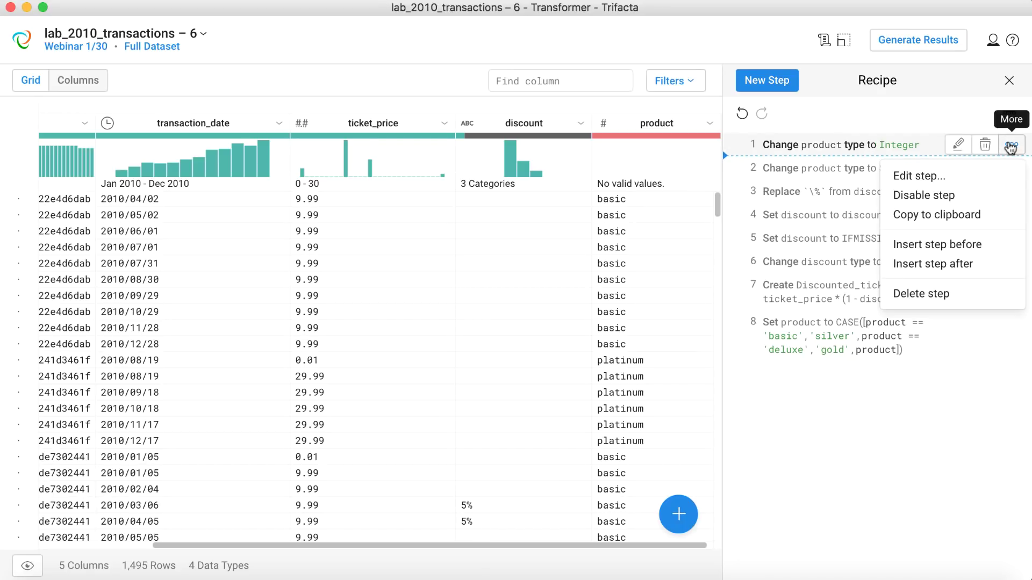
left_click(947, 246)
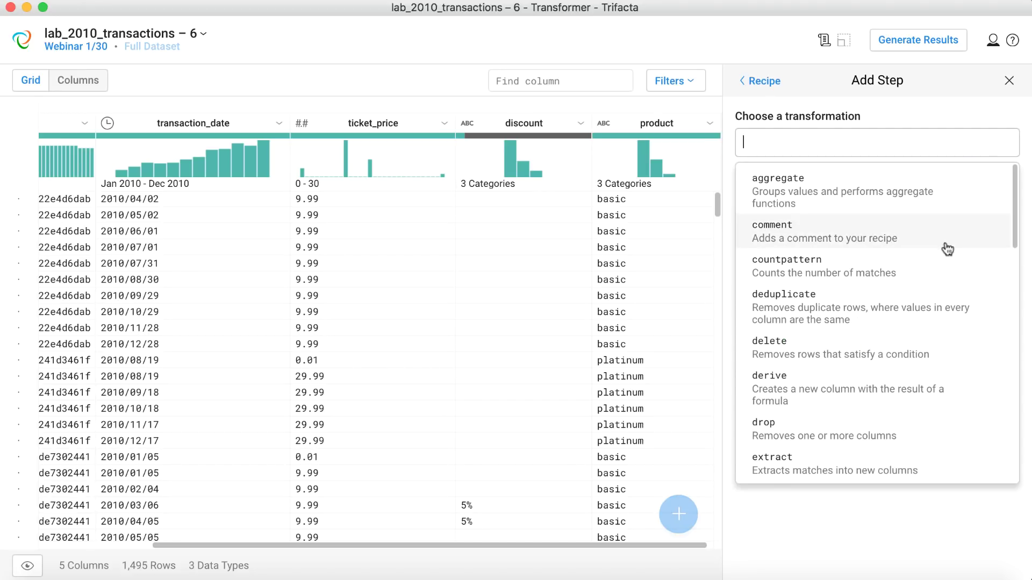
type("union")
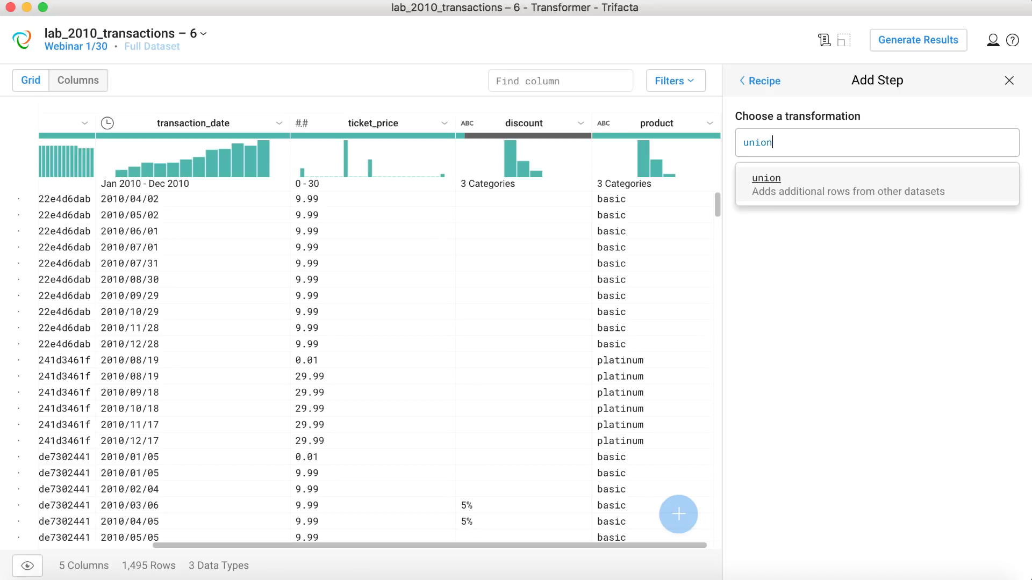
key("Return")
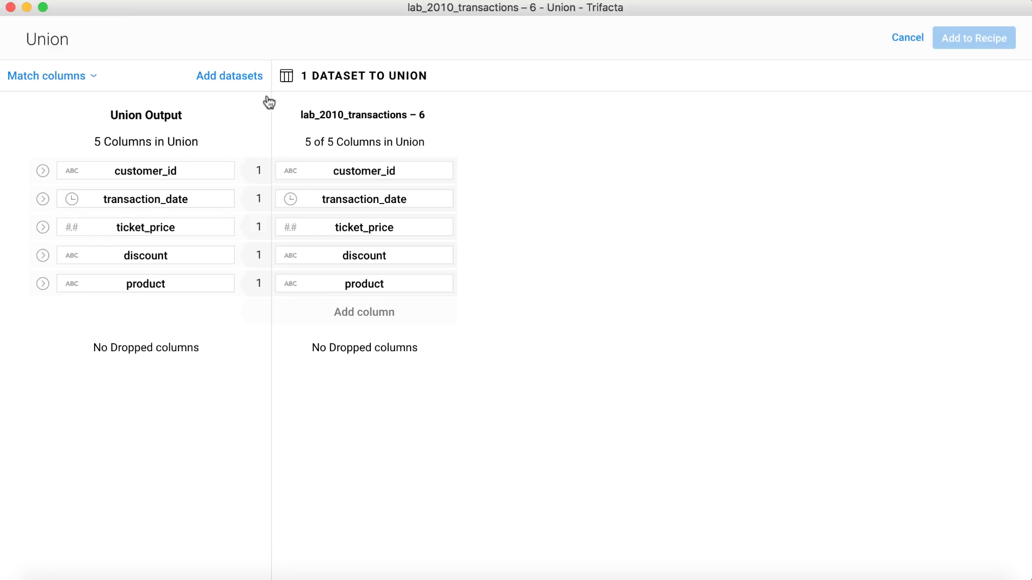
- Add the lab_2011 through lab_2015 transactions – 4.csv datasets to the union, aligned by name
left_click(232, 77)
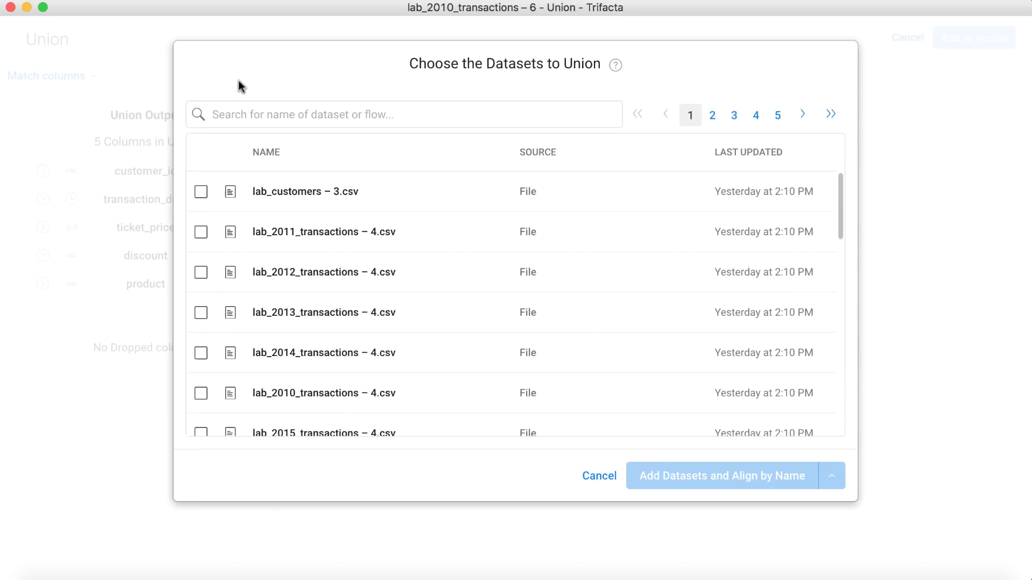
left_click(201, 232)
left_click(200, 273)
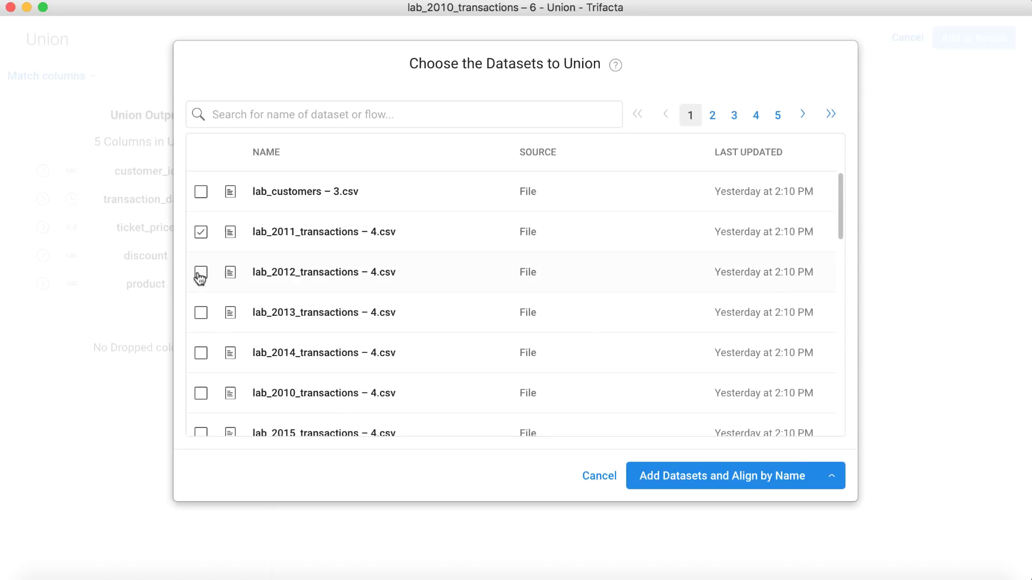
left_click(201, 312)
left_click(200, 352)
scroll(225, 359, "down", 2)
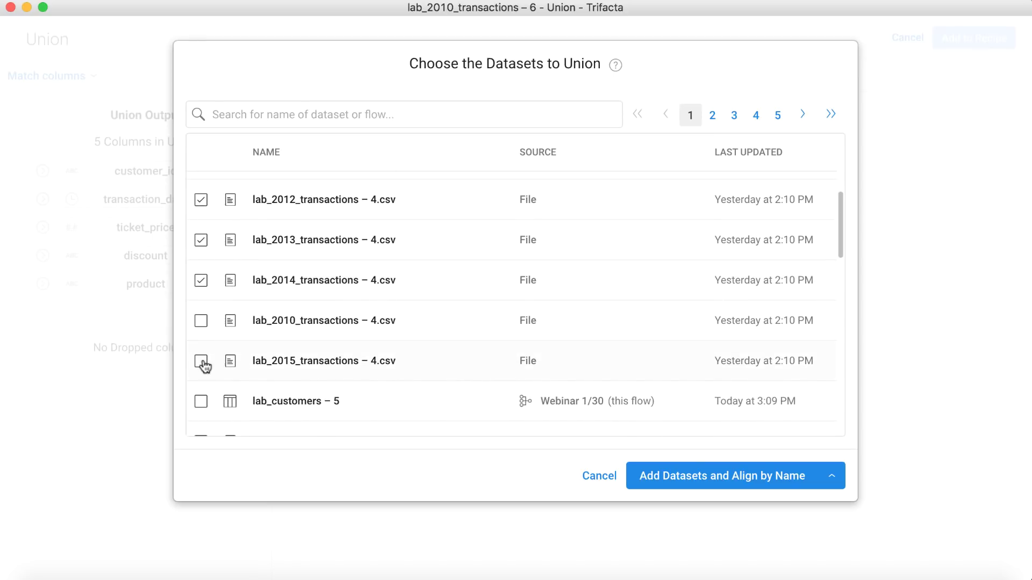
left_click(201, 361)
left_click(712, 484)
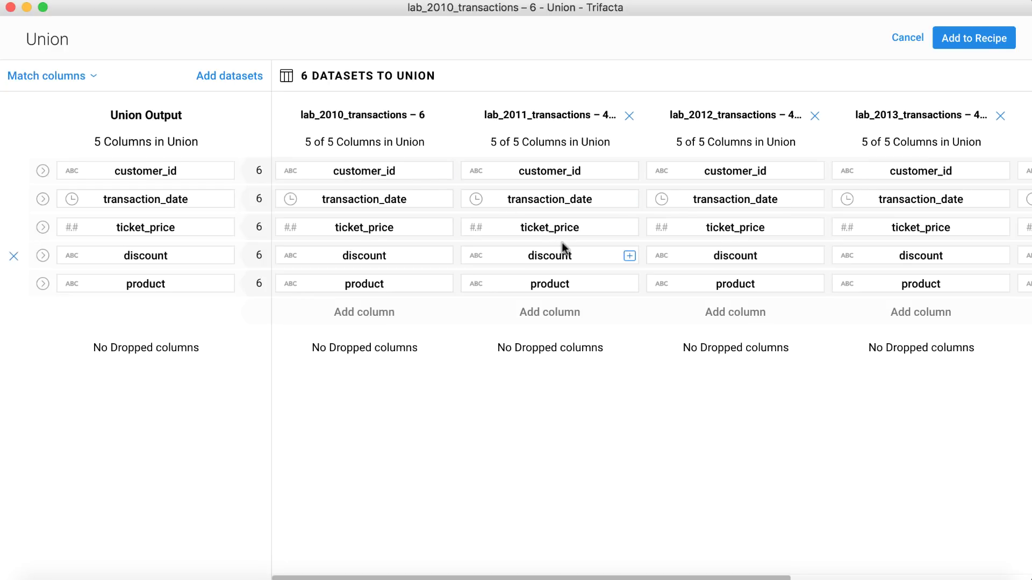
- Review the aligned union columns and set the ticket_price match of the lab_2011_transactions dataset to No match
scroll(562, 247, "right", 3)
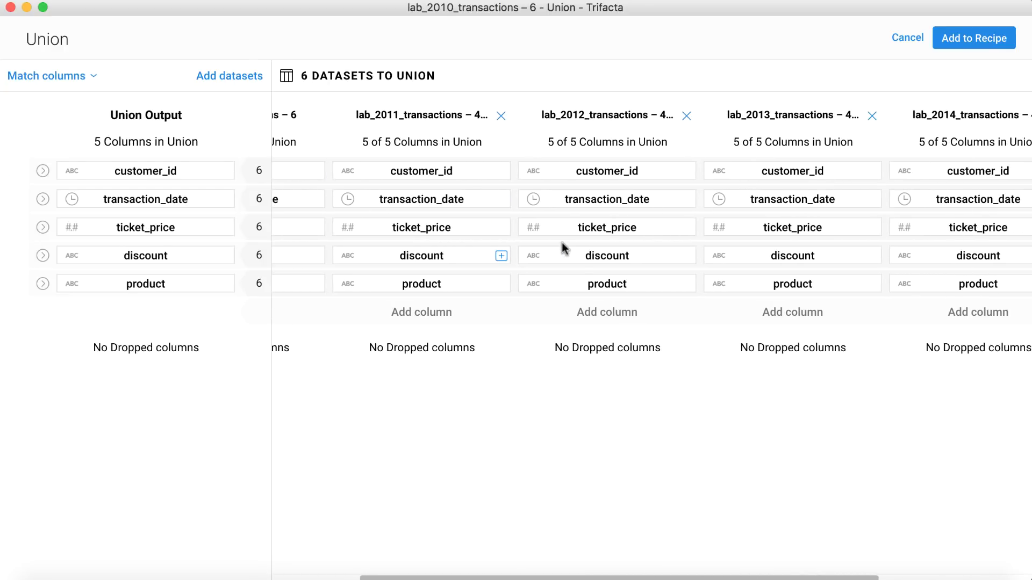
scroll(543, 242, "left", 4)
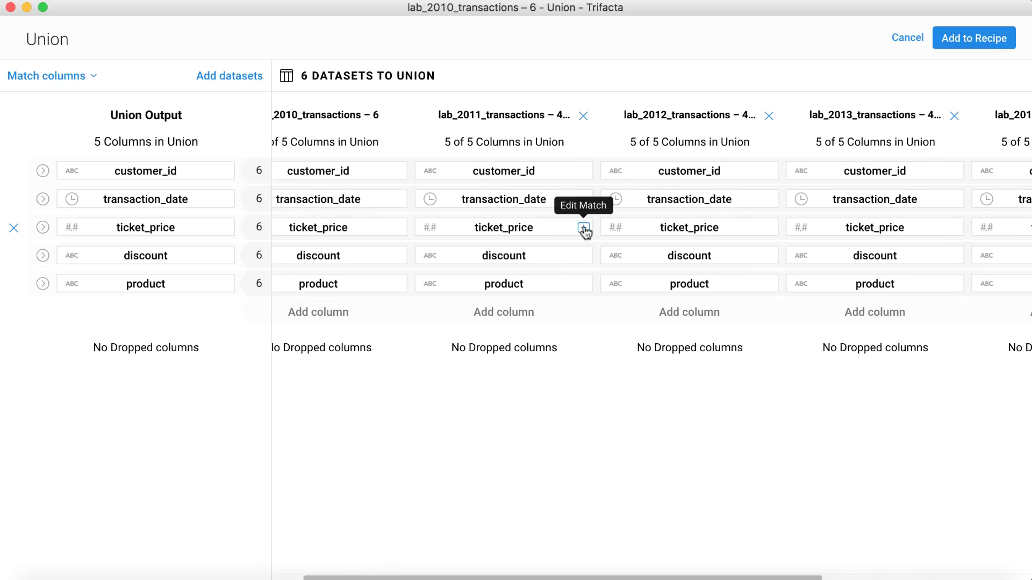
left_click(584, 228)
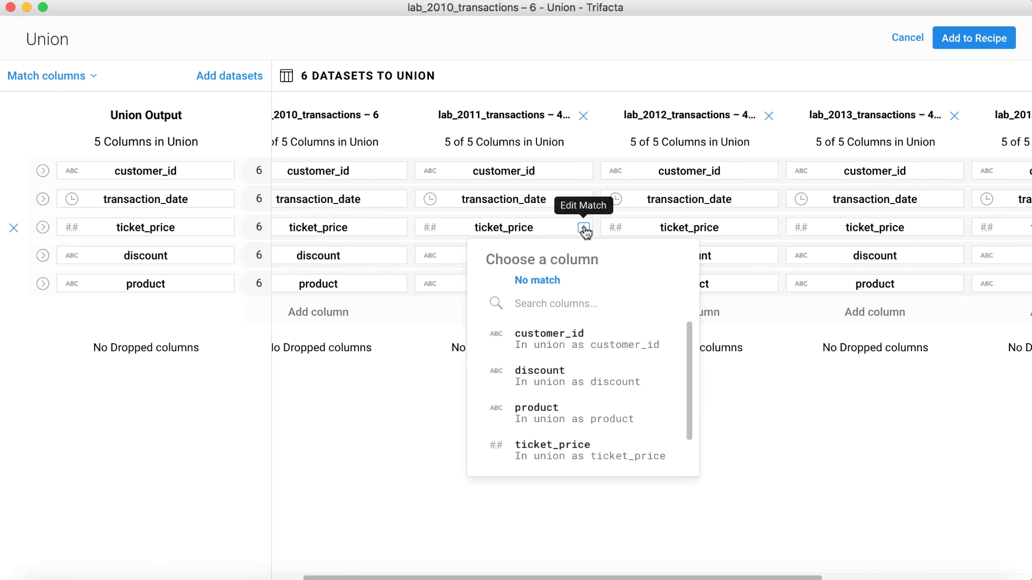
left_click(543, 280)
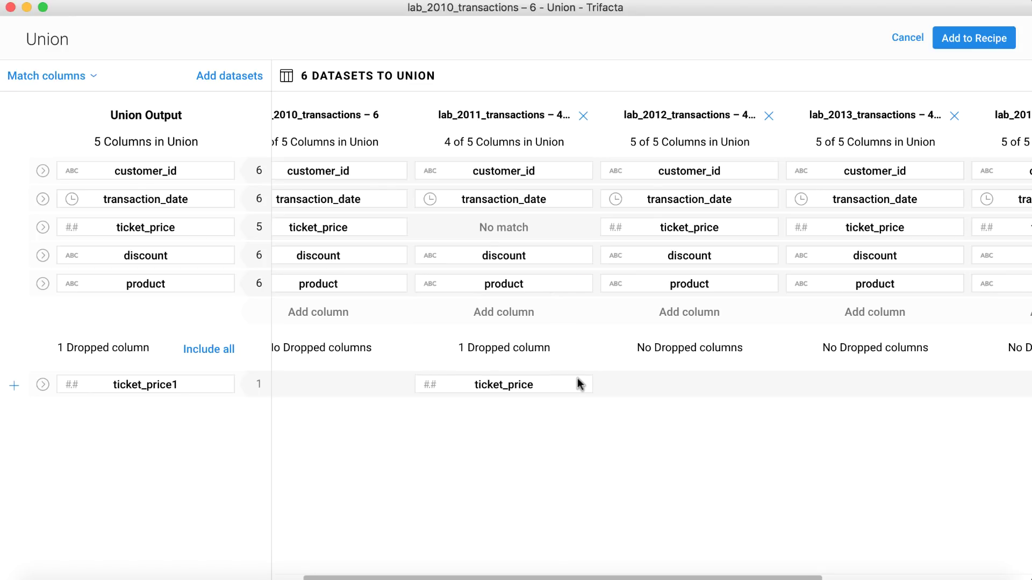
- Match the lab_2011_transactions dataset's ticket_price column to the ticket_price output column of the union
left_click(582, 228)
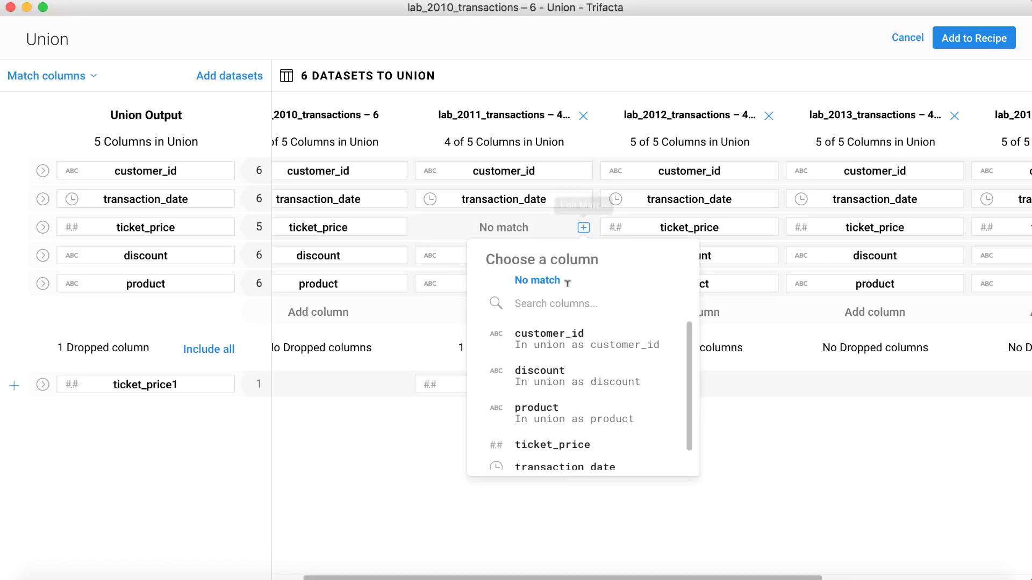
scroll(548, 437, "down", 1)
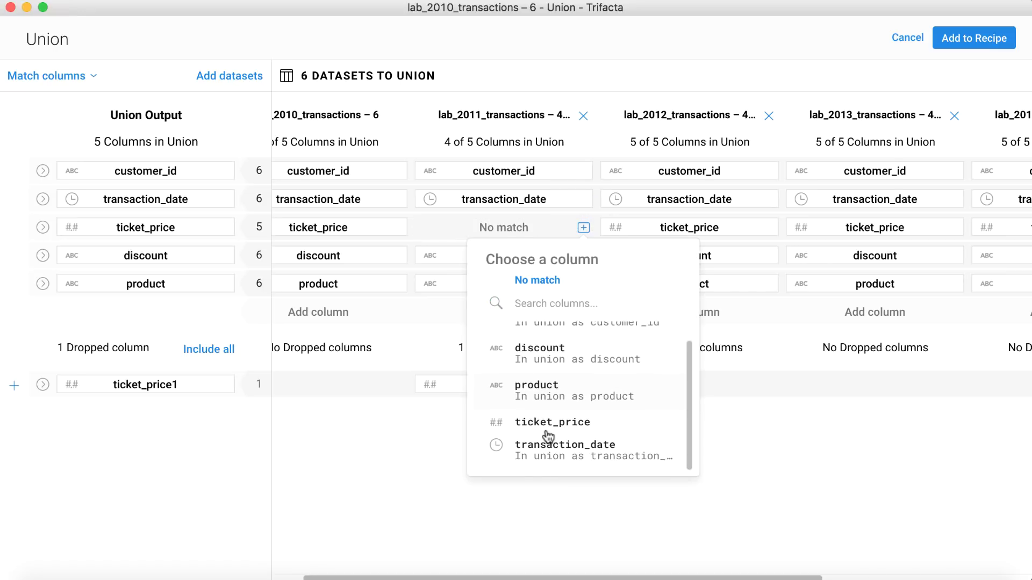
left_click(553, 423)
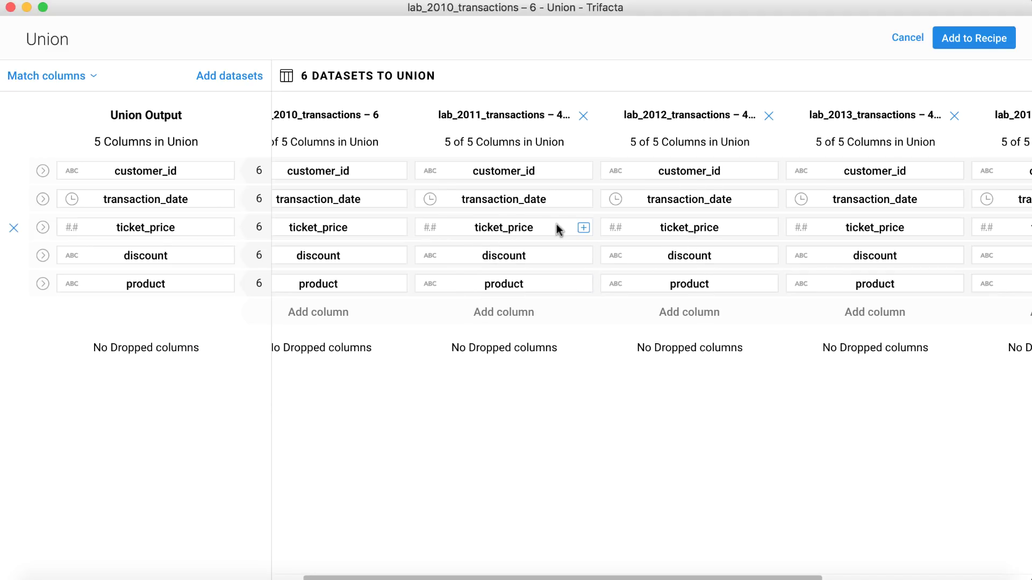
- Preview the ticket_price and transaction_date values of the union output and add the union to the recipe
left_click(43, 227)
left_click(44, 200)
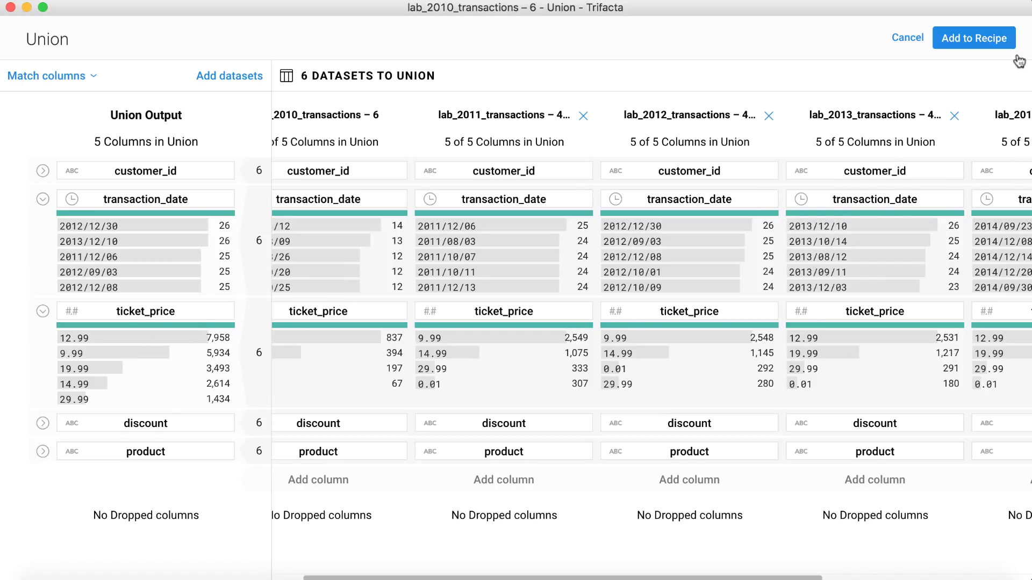
left_click(997, 43)
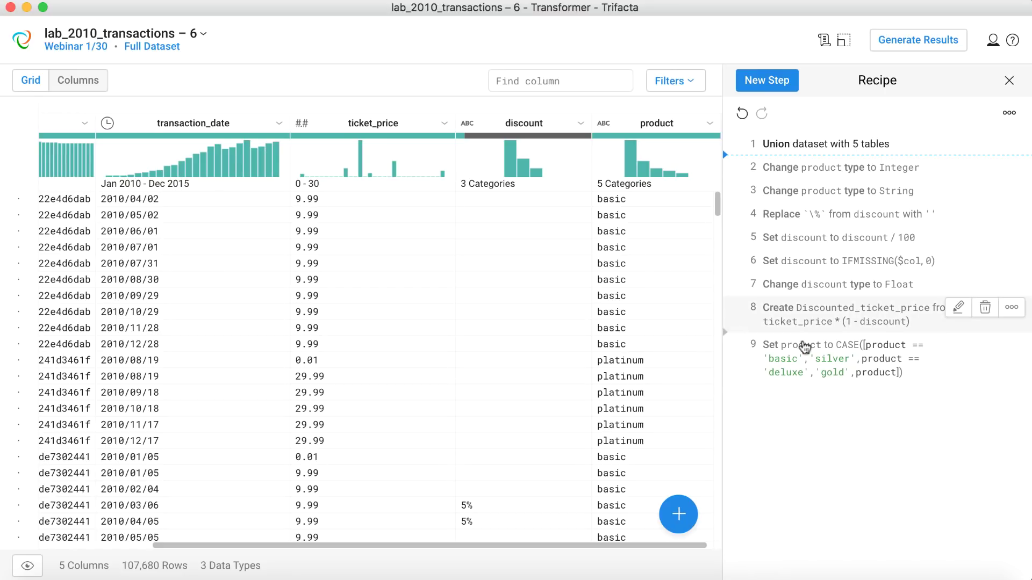
- Show the data as of the final CASE recipe step and review the Discounted_ticket_price and product columns
mouse_move(846, 367)
left_click_drag(847, 366, 846, 366)
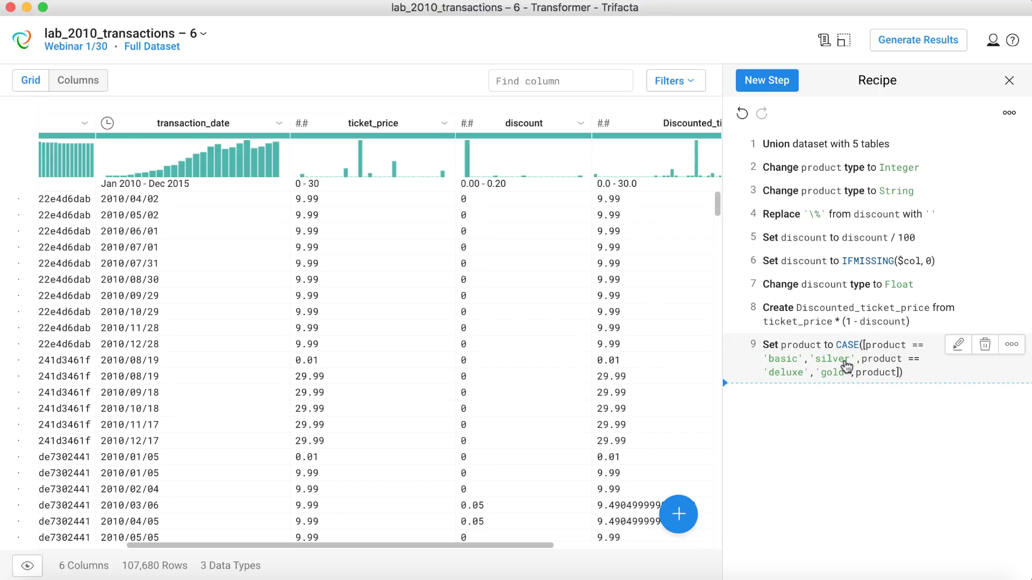
scroll(449, 311, "right", 5)
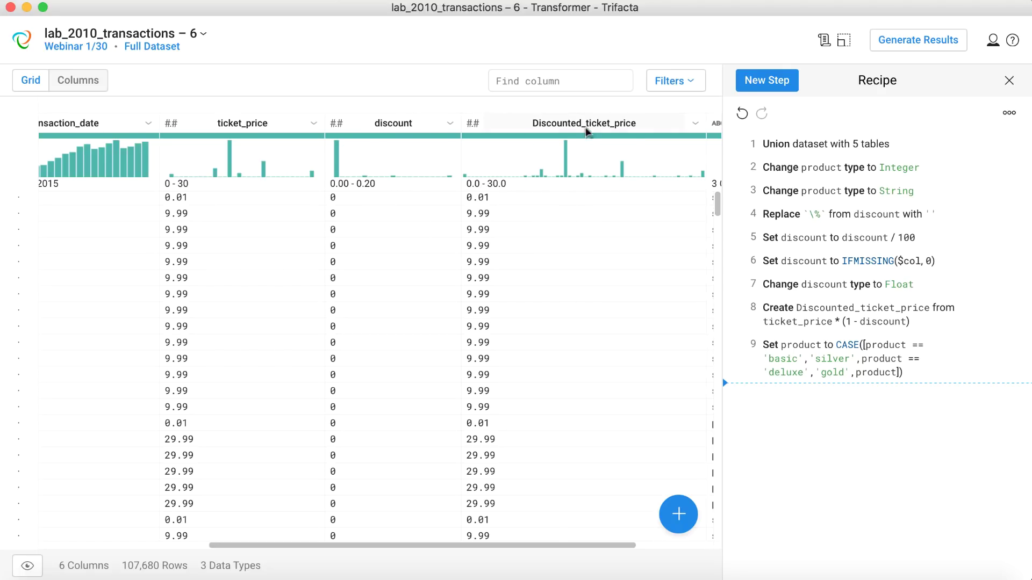
scroll(560, 293, "right", 3)
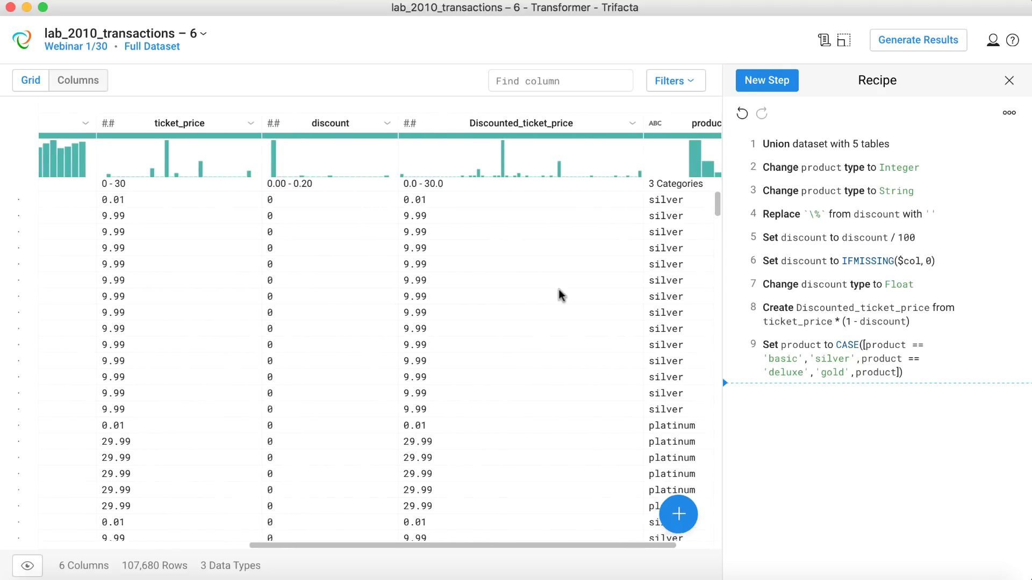
scroll(559, 293, "right", 3)
mouse_move(638, 160)
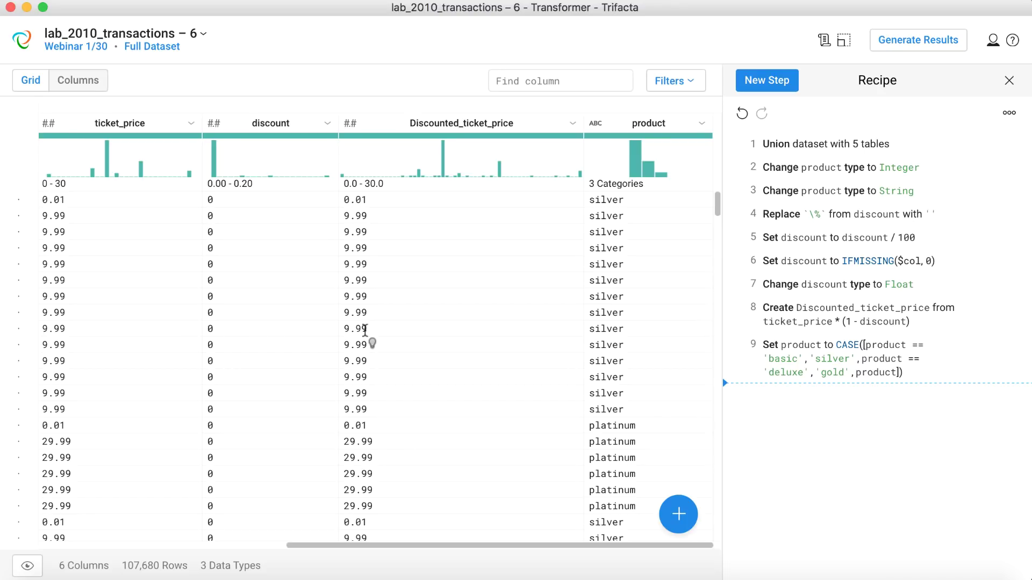
- Switch to the lab_customers – 5 recipe and dismiss the help pop-up
left_click(196, 38)
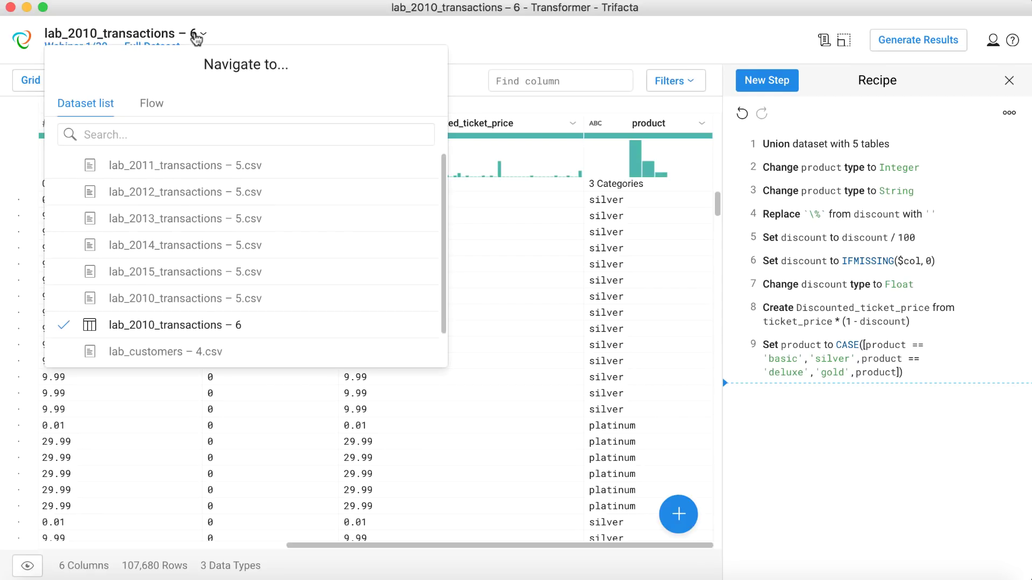
scroll(173, 243, "down", 1)
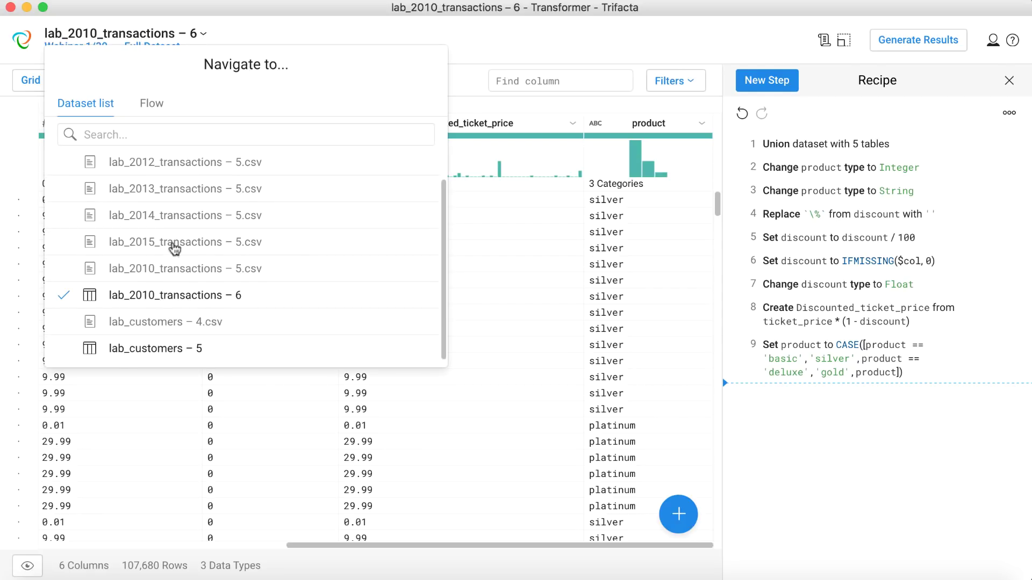
left_click(151, 351)
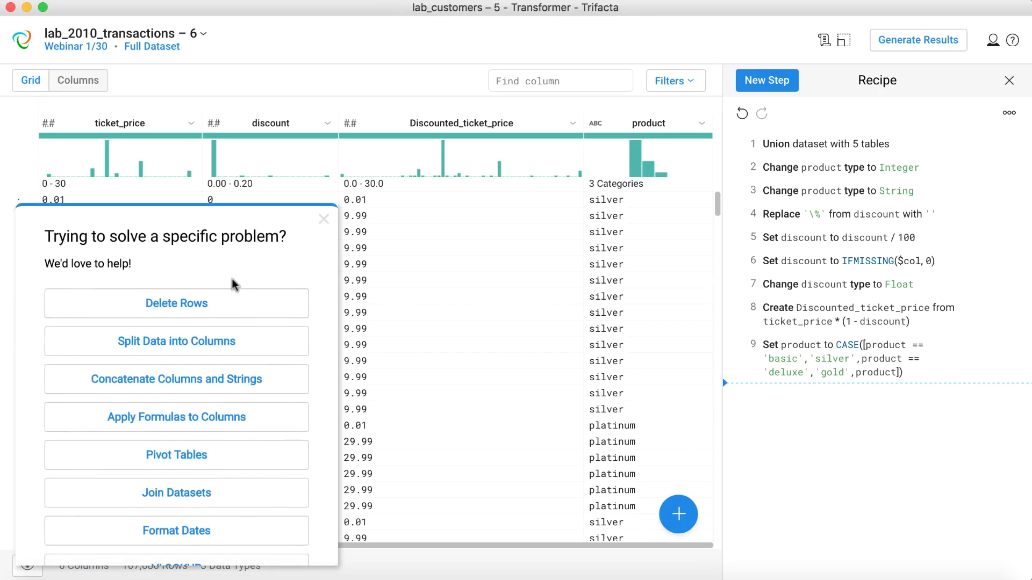
left_click(324, 220)
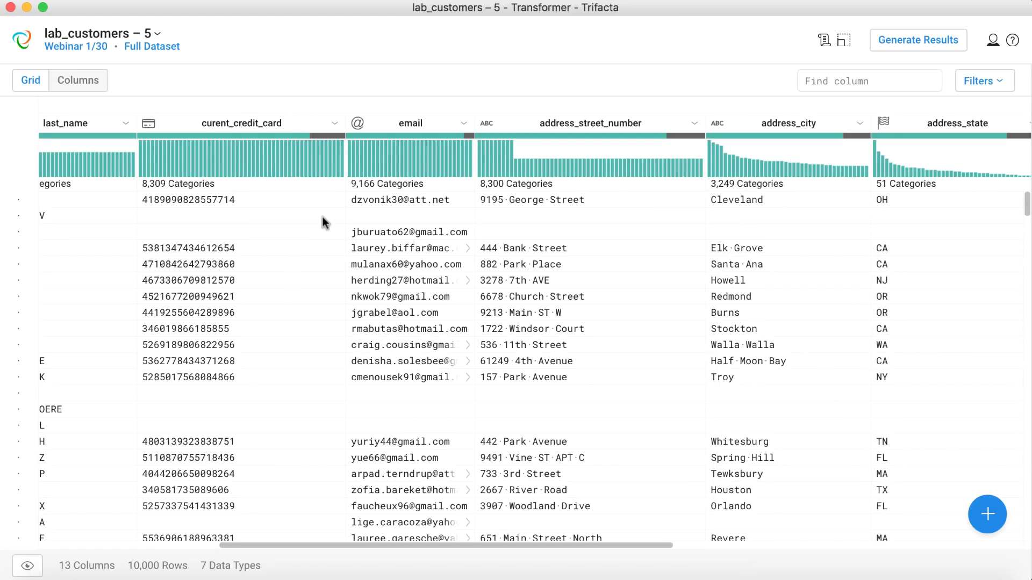
- Start a join with the lab_2010_transactions – 6 dataset, previewing its columns before proceeding to the join keys
left_click(984, 517)
type("jo")
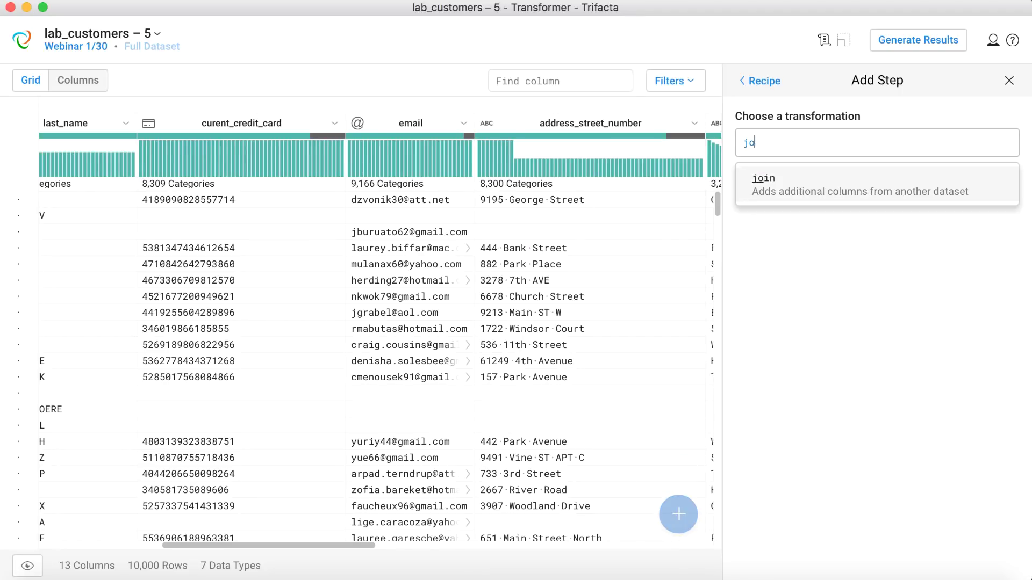
type("in")
key("Return")
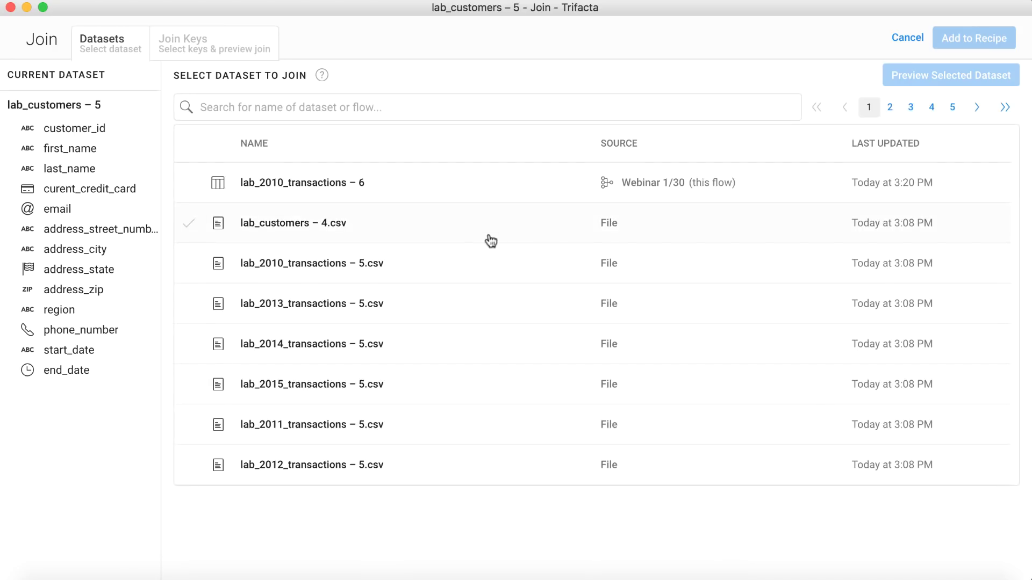
left_click(311, 185)
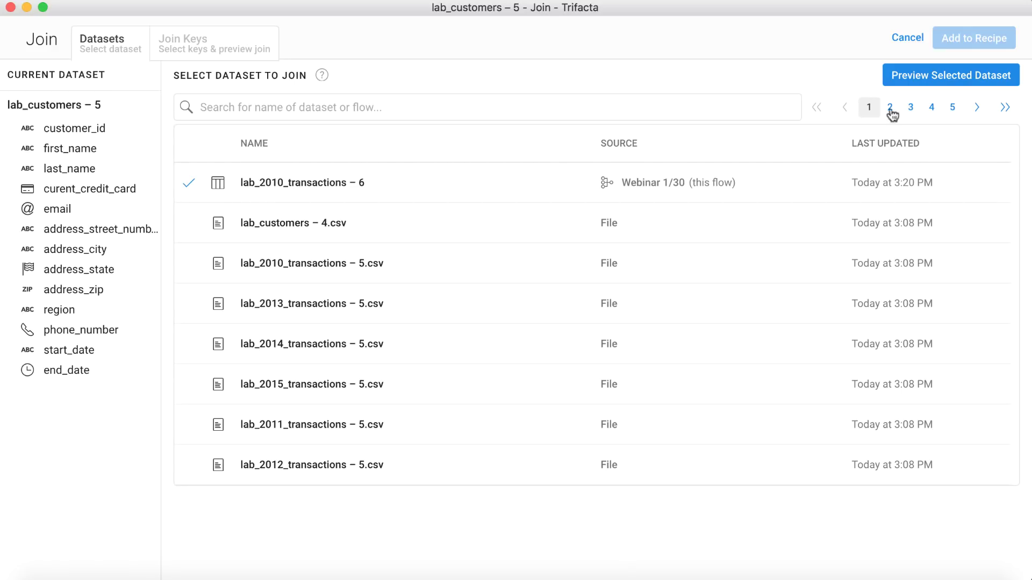
left_click(933, 85)
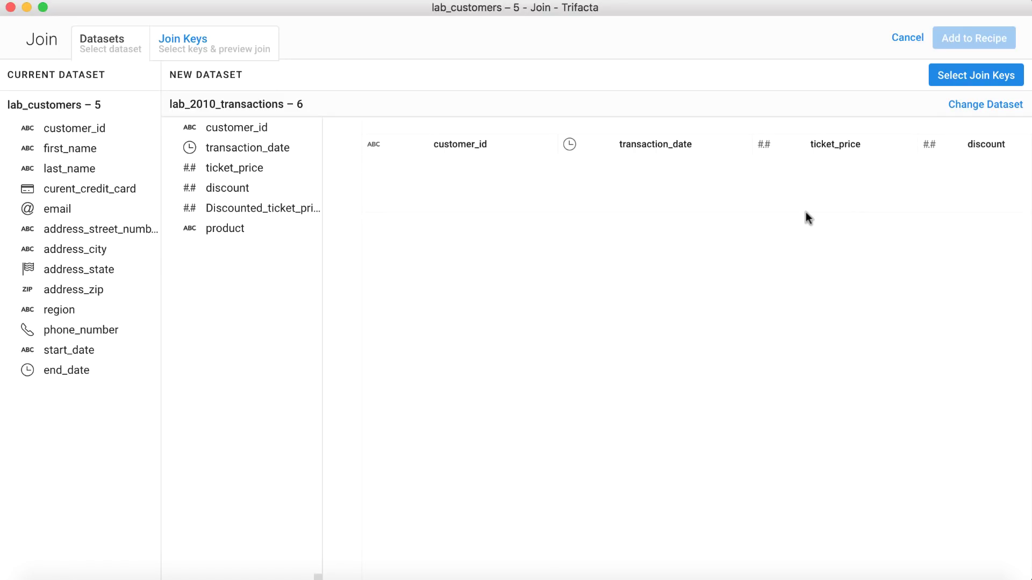
scroll(808, 223, "right", 3)
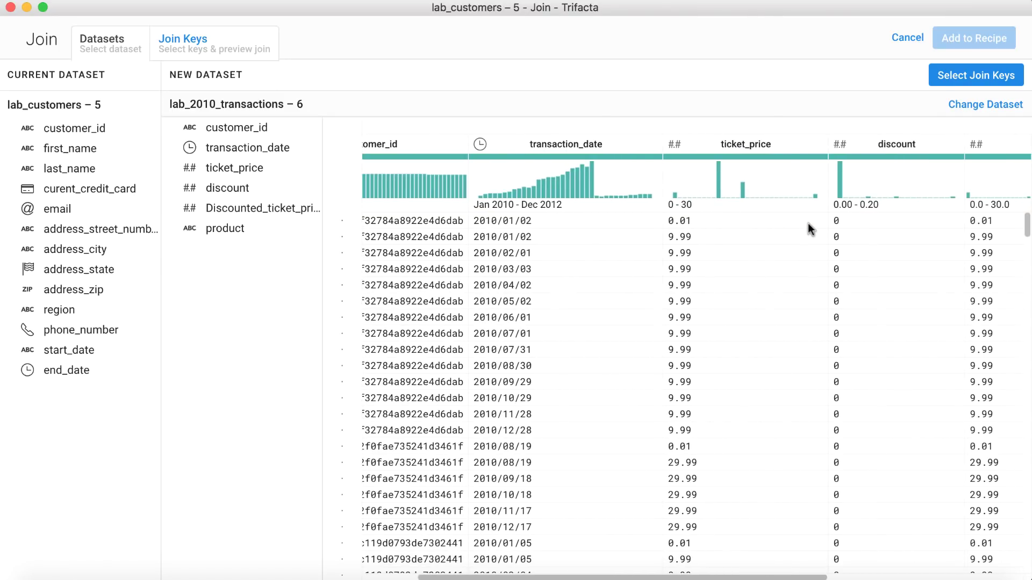
scroll(809, 255, "right", 5)
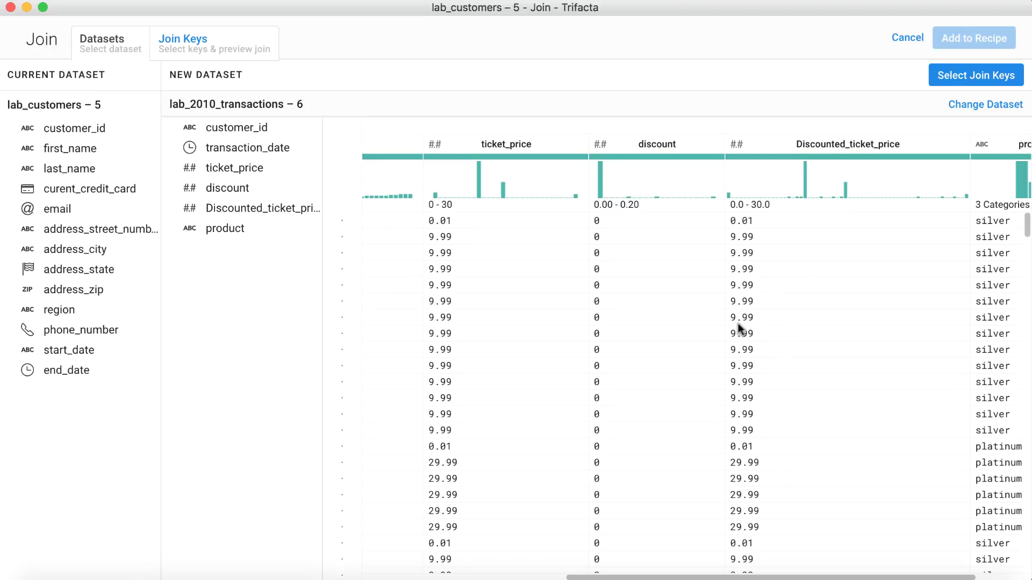
left_click(206, 35)
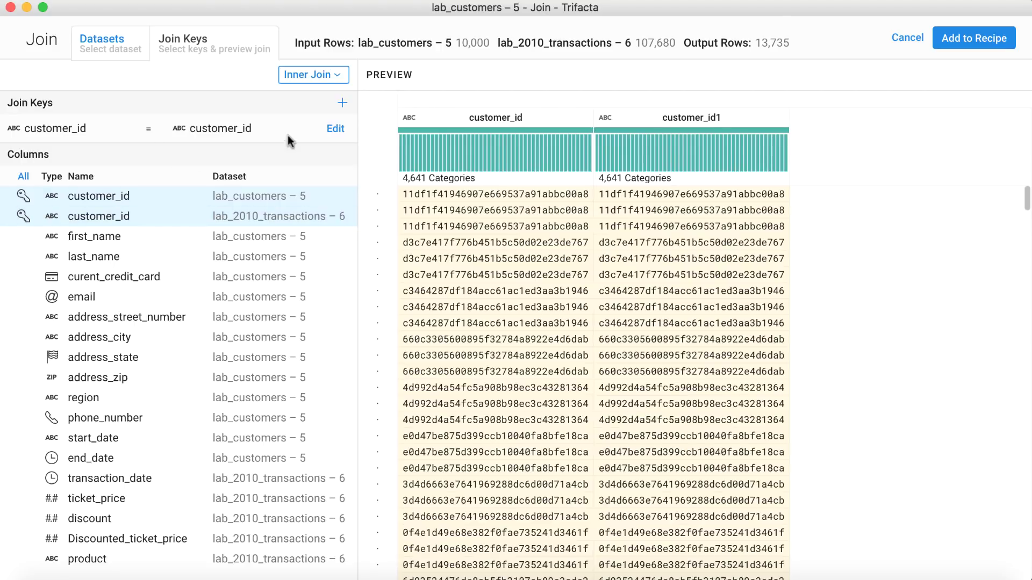
- Check the matching options of the customer_id join key and the available join types
left_click(334, 128)
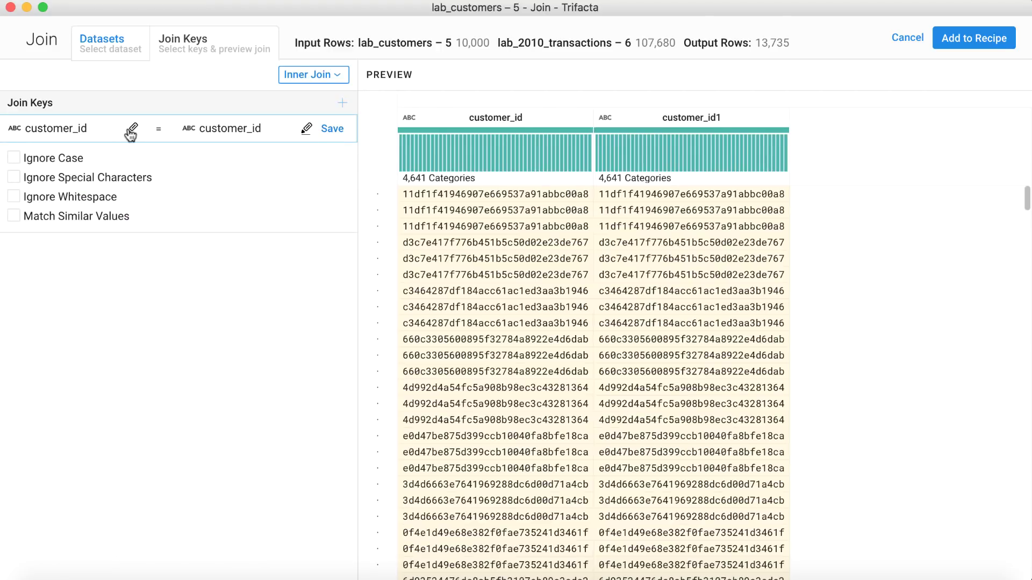
left_click(333, 128)
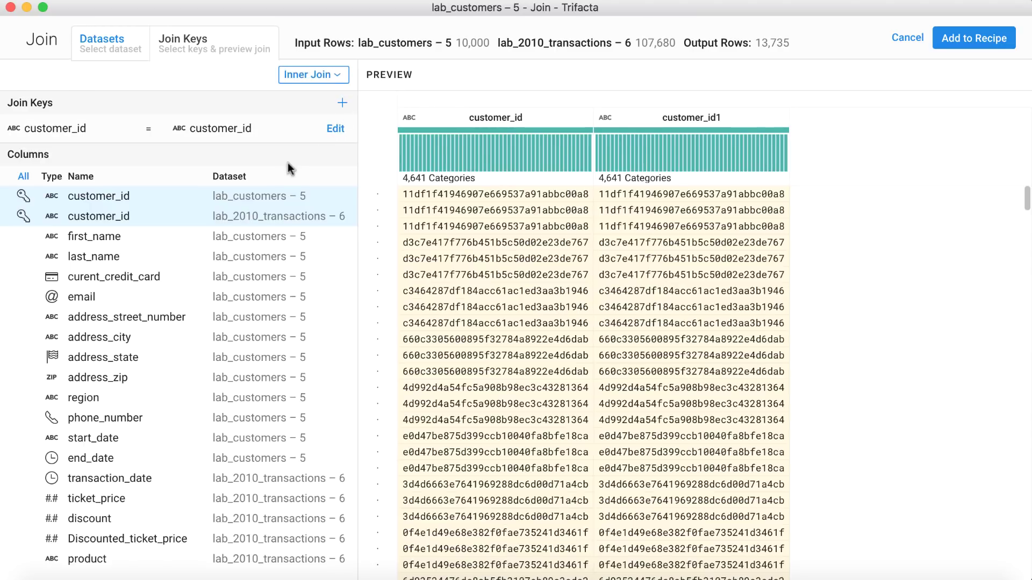
left_click(336, 77)
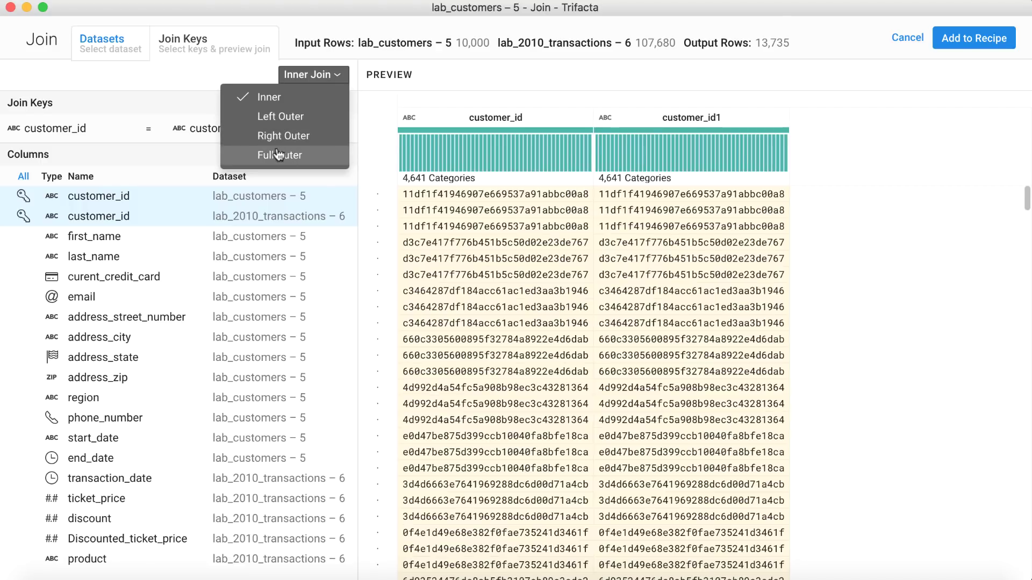
left_click(325, 80)
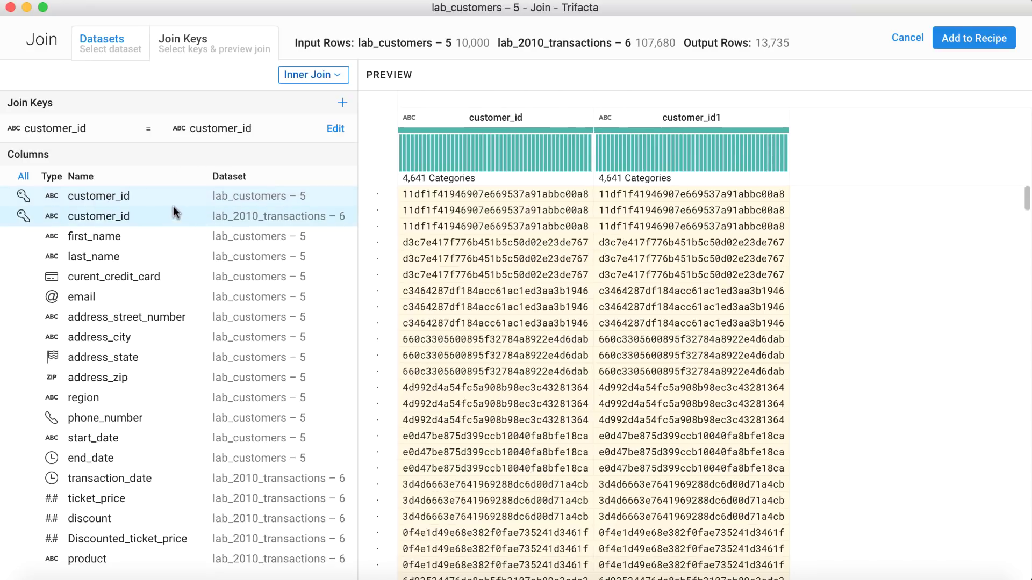
- Include all columns except the transactions' customer_id and the customers' region, and add the inner join to the recipe
left_click(23, 176)
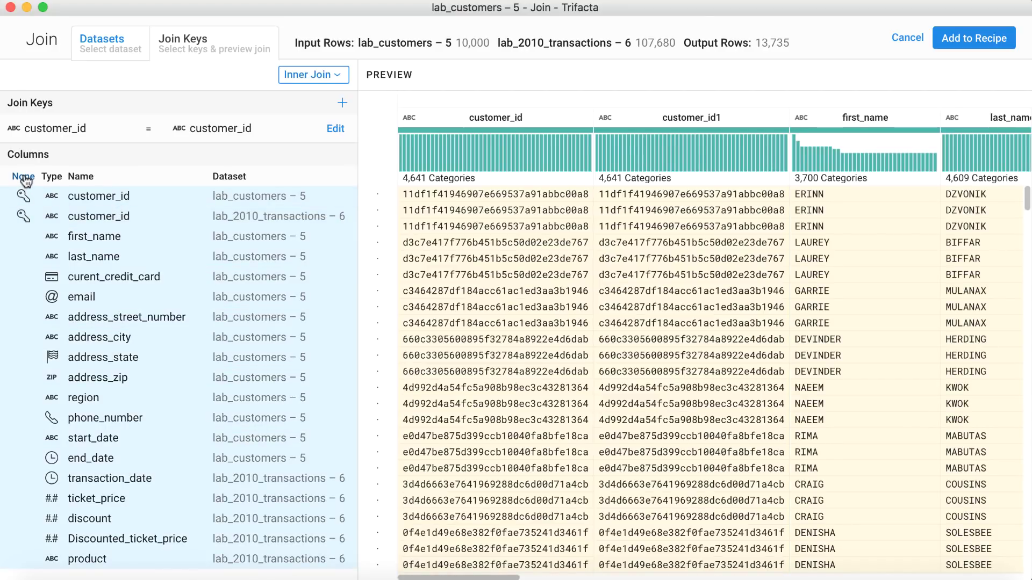
scroll(644, 272, "right", 10)
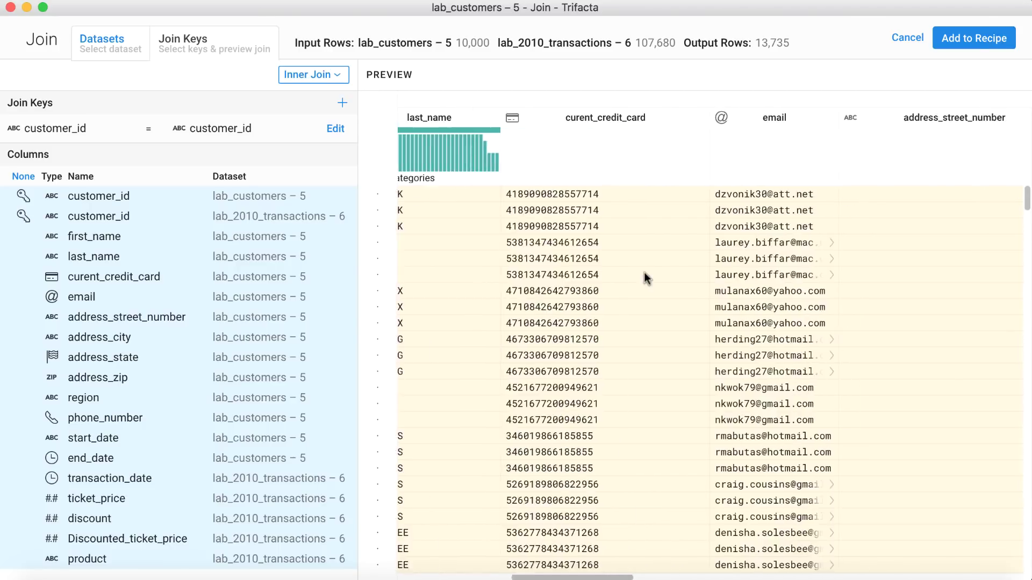
scroll(644, 272, "right", 10)
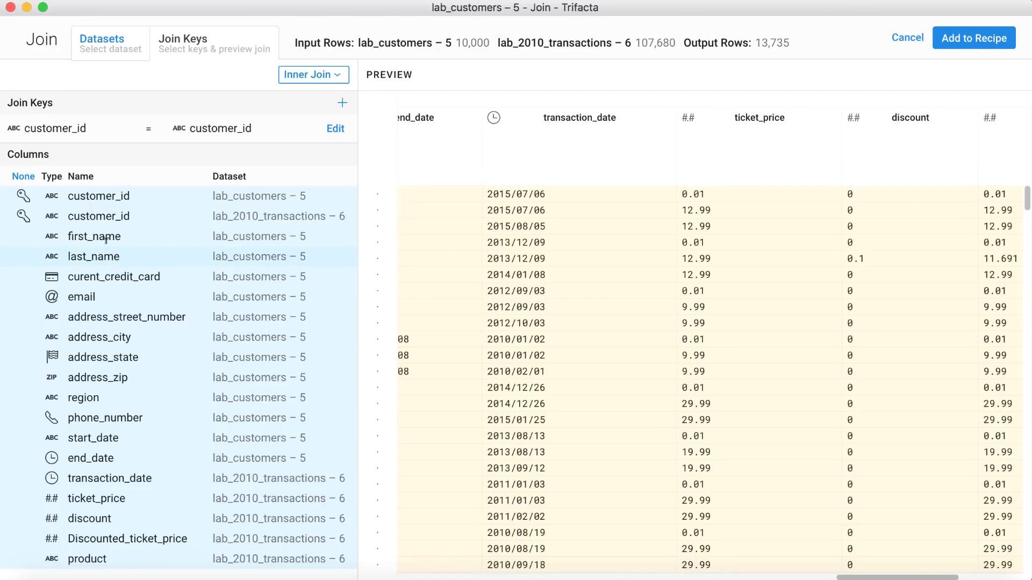
left_click(119, 214)
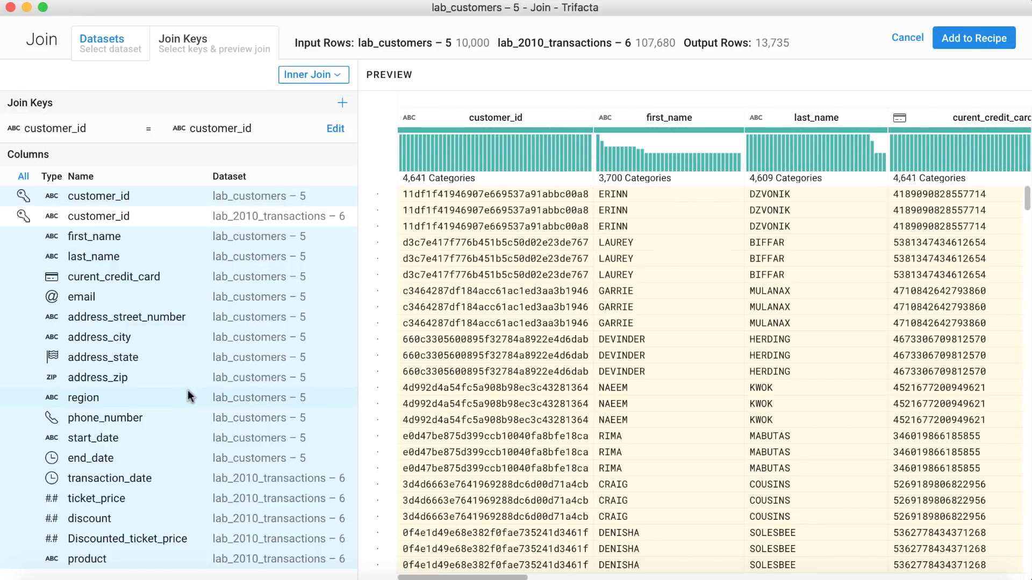
left_click(140, 395)
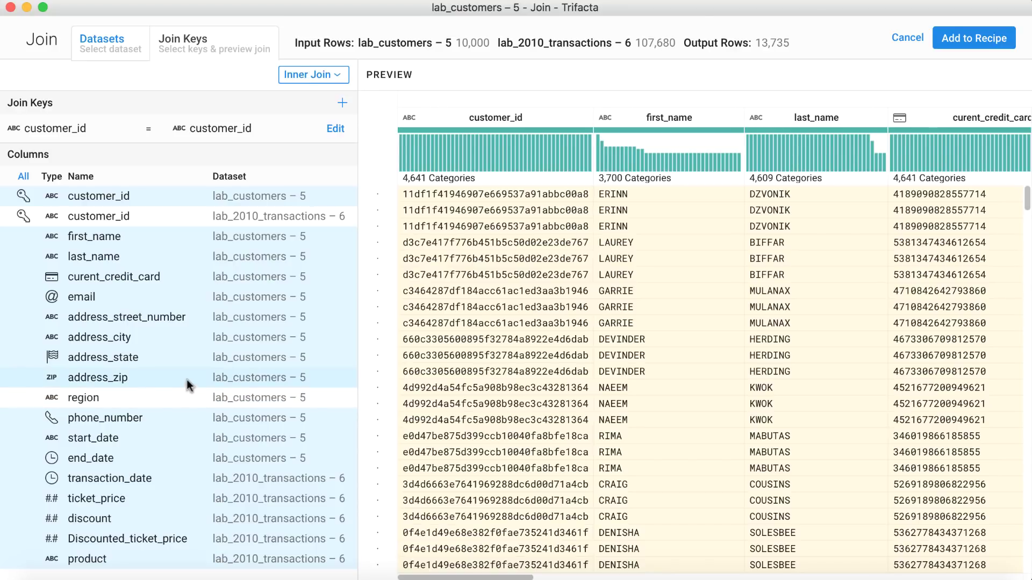
left_click(975, 46)
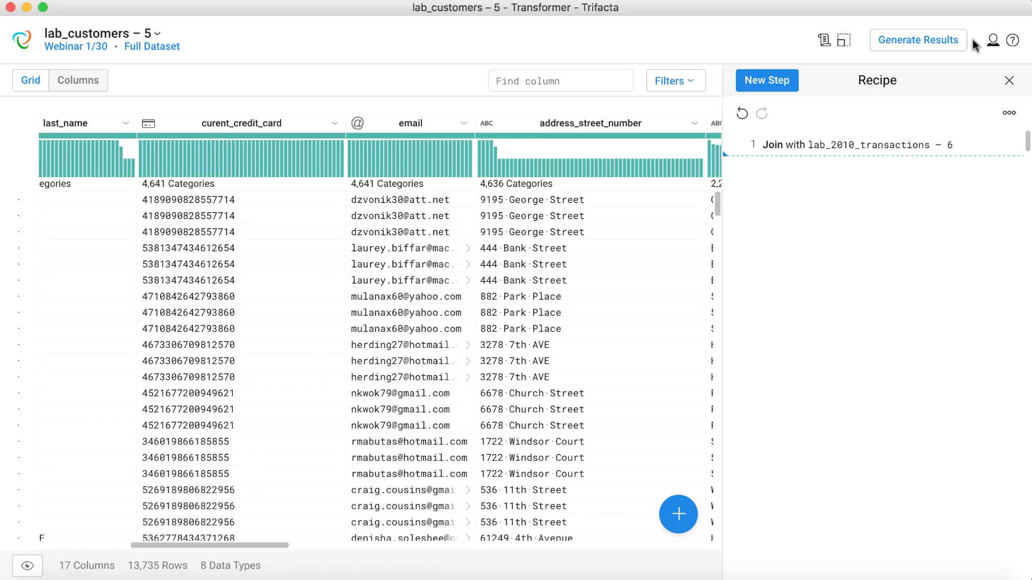
- Review the joined data through the address, phone_number, start_date and end_date columns, examining the date formats in start_date
scroll(631, 267, "right", 1)
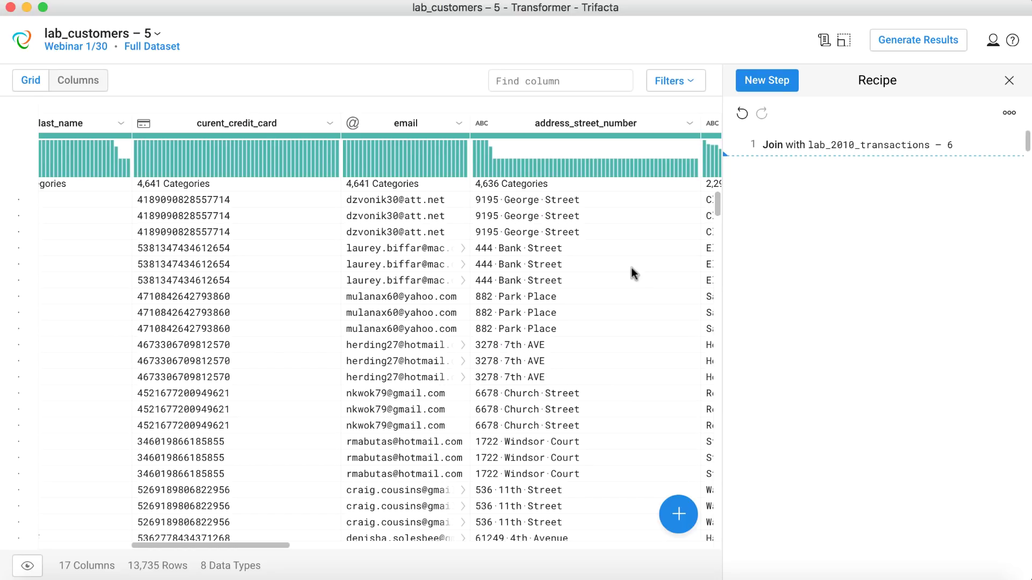
scroll(631, 267, "right", 10)
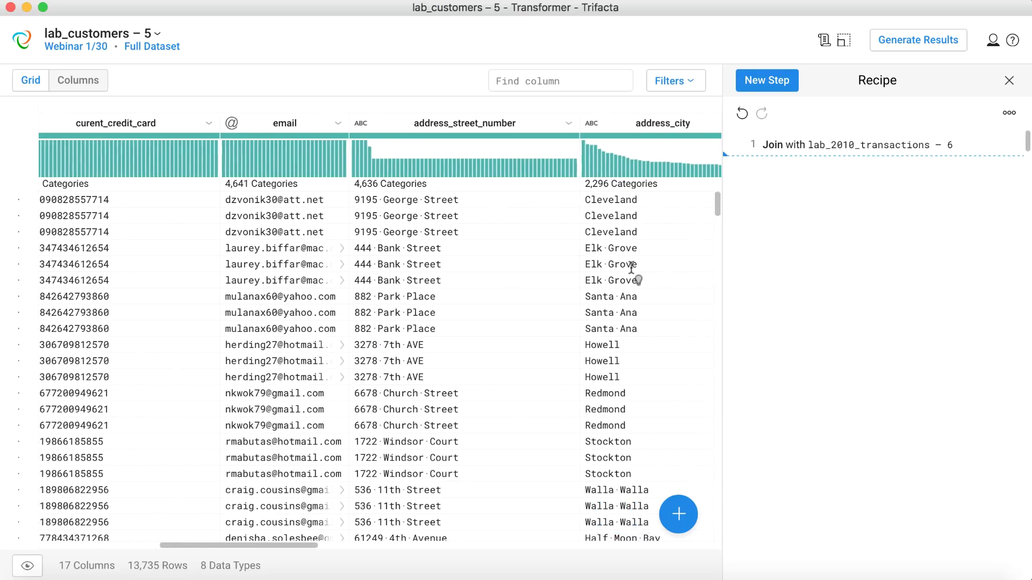
scroll(631, 267, "right", 15)
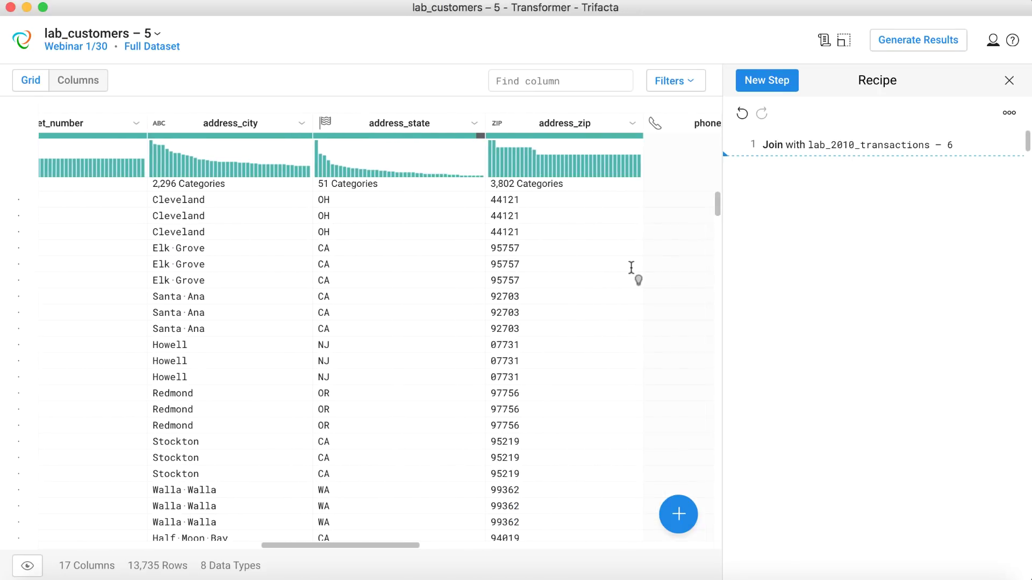
scroll(631, 267, "right", 4)
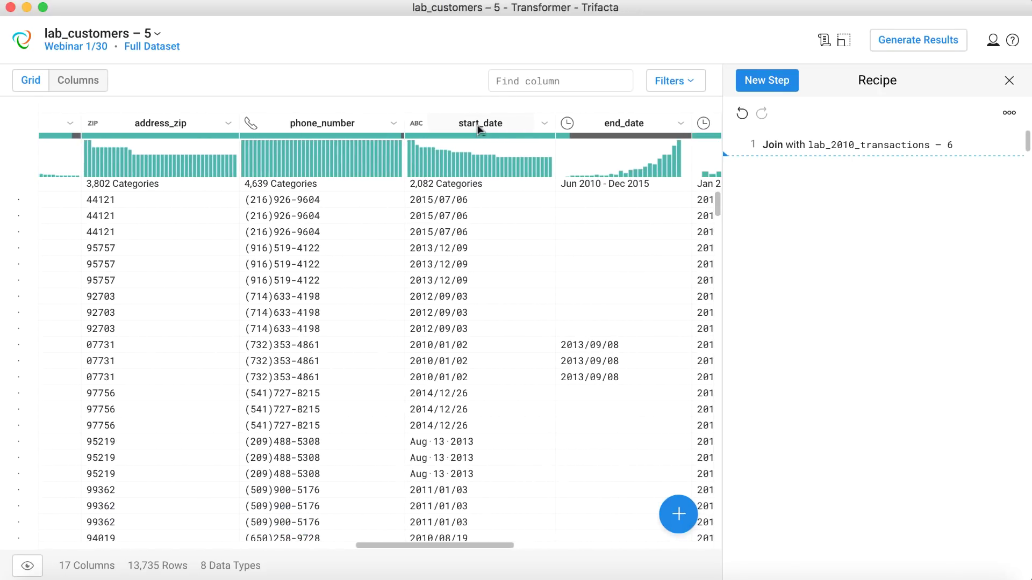
scroll(470, 287, "down", 5)
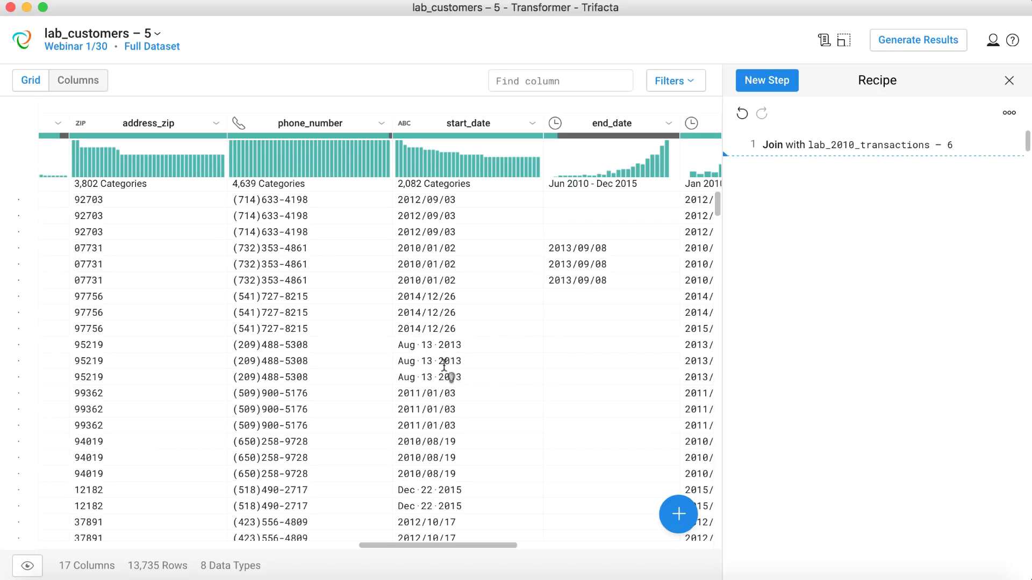
- Change the start_date column's type to Date/Time with the mm-dd-yy format shortMonth*dd*yyyy
left_click(405, 124)
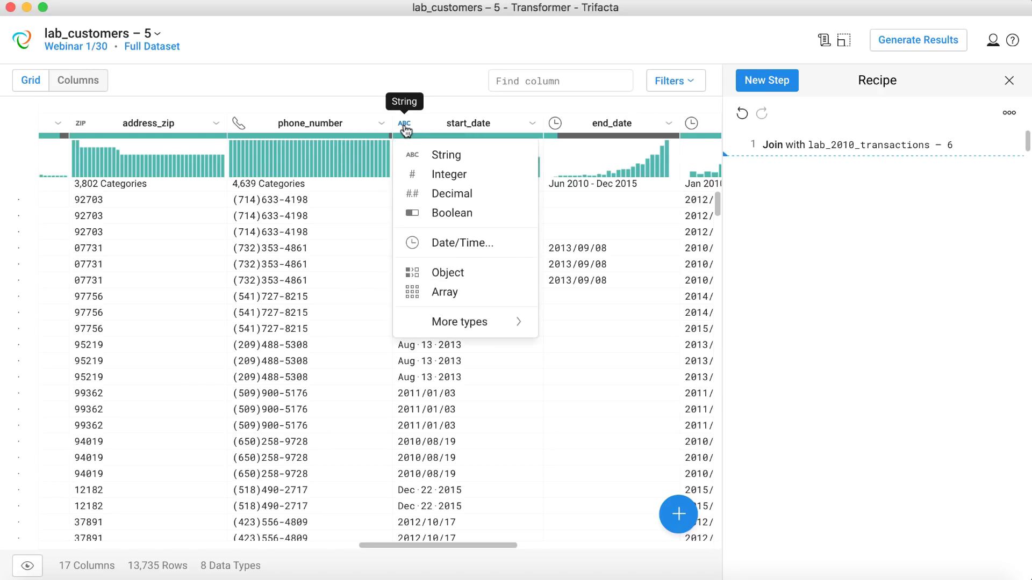
left_click(424, 242)
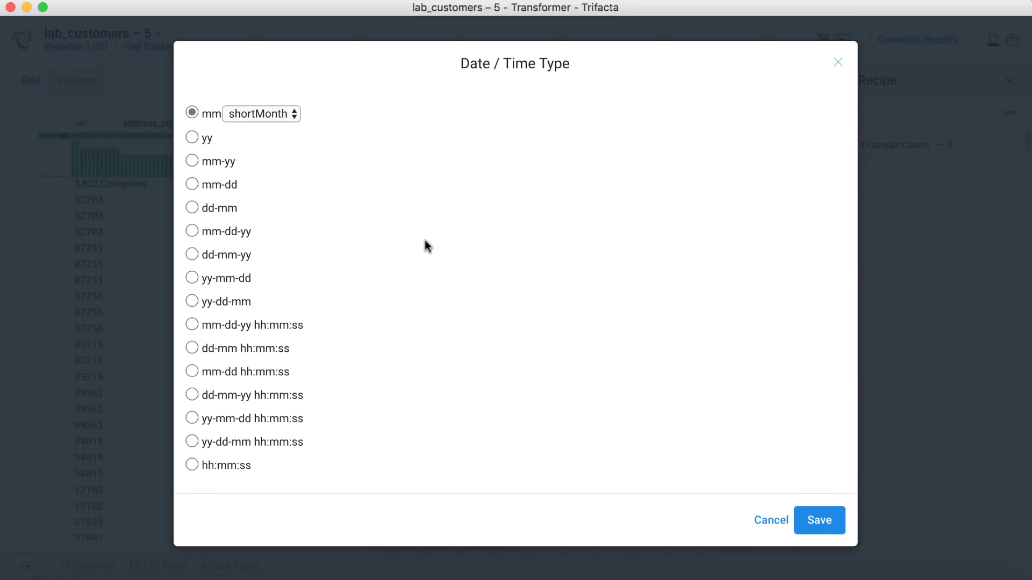
left_click(191, 231)
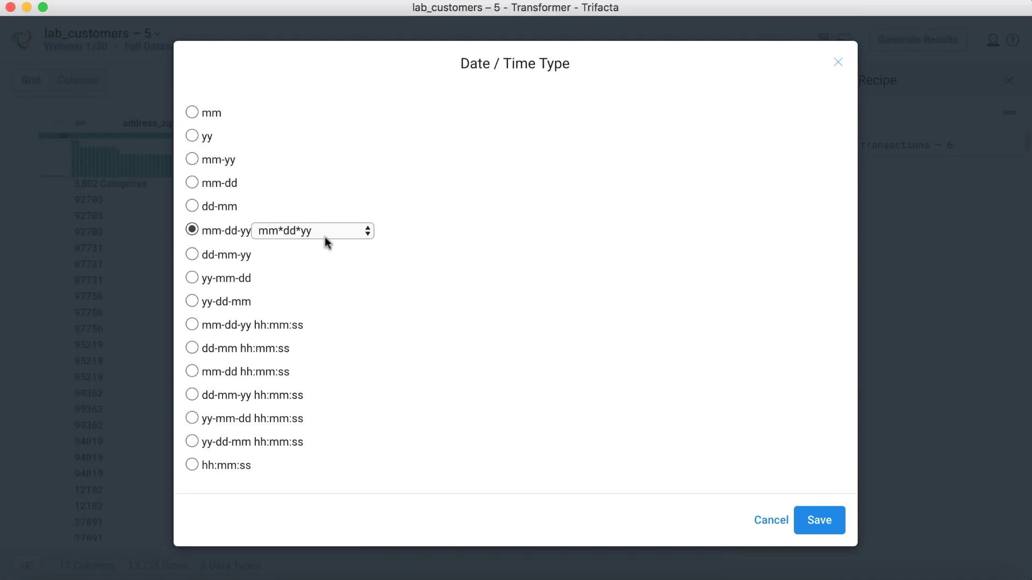
left_click(340, 231)
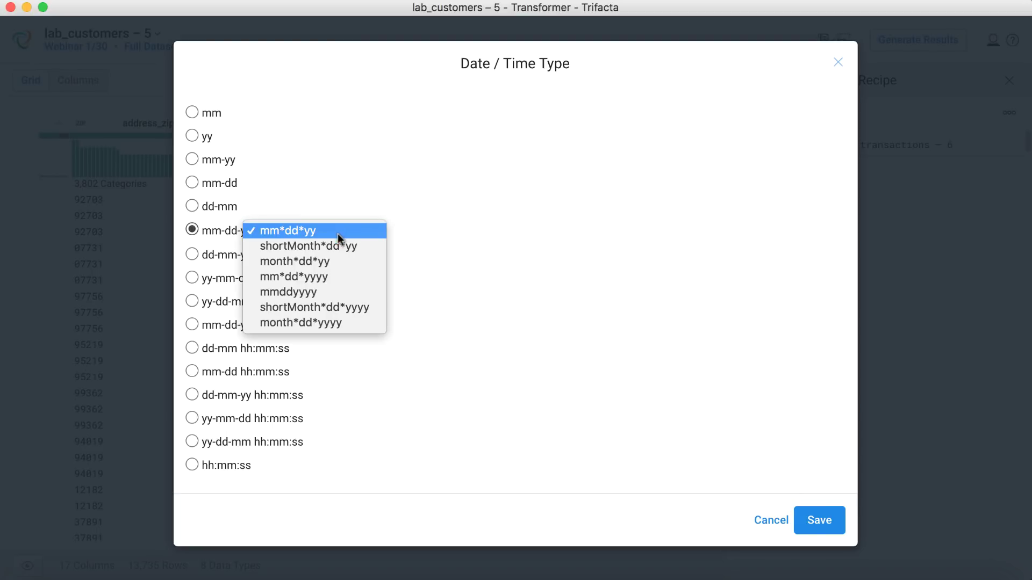
left_click(340, 309)
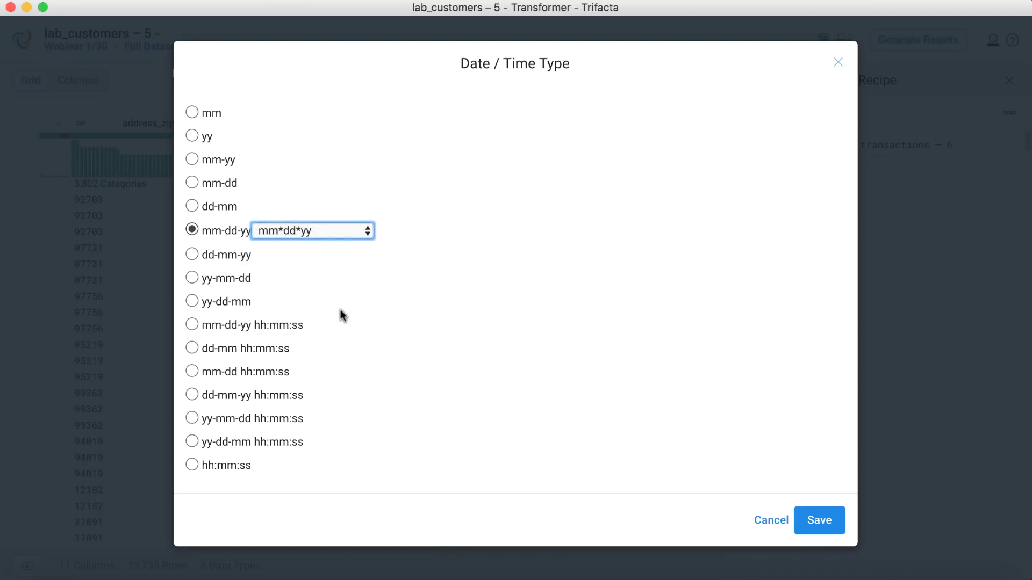
left_click(815, 523)
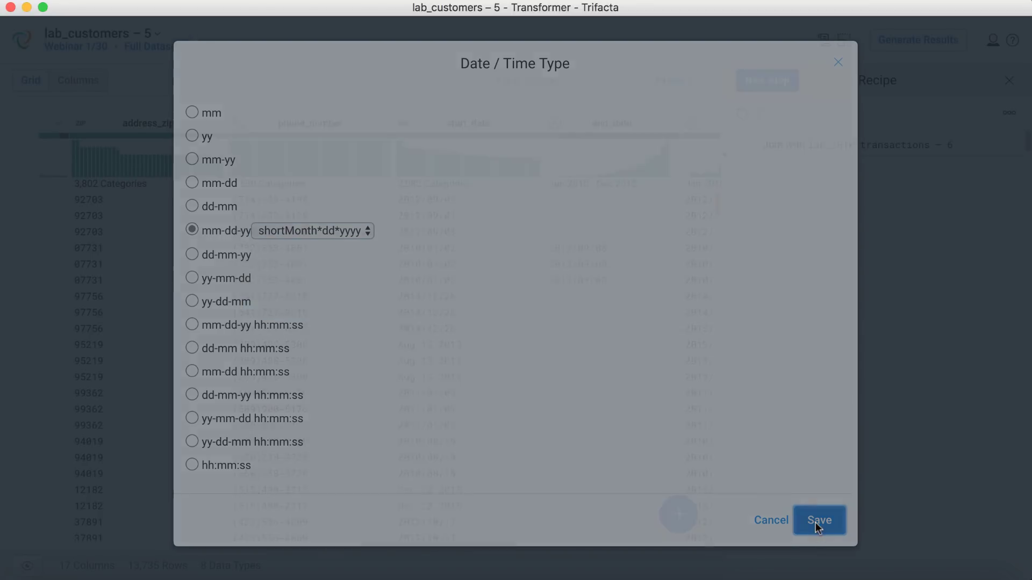
- Select the valid values of start_date and open the suggestion that sets them to NULL() for editing
mouse_move(459, 139)
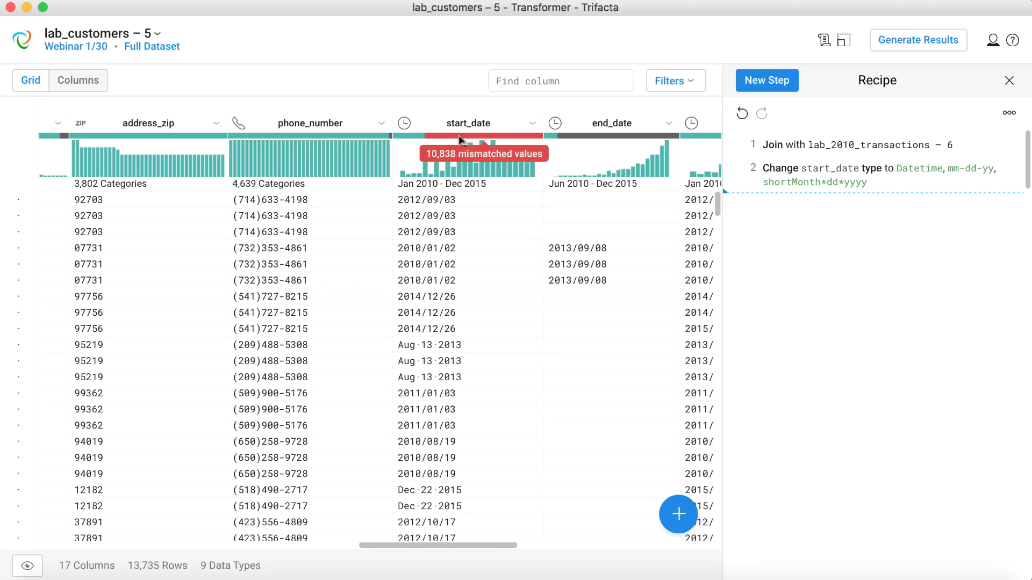
mouse_move(418, 138)
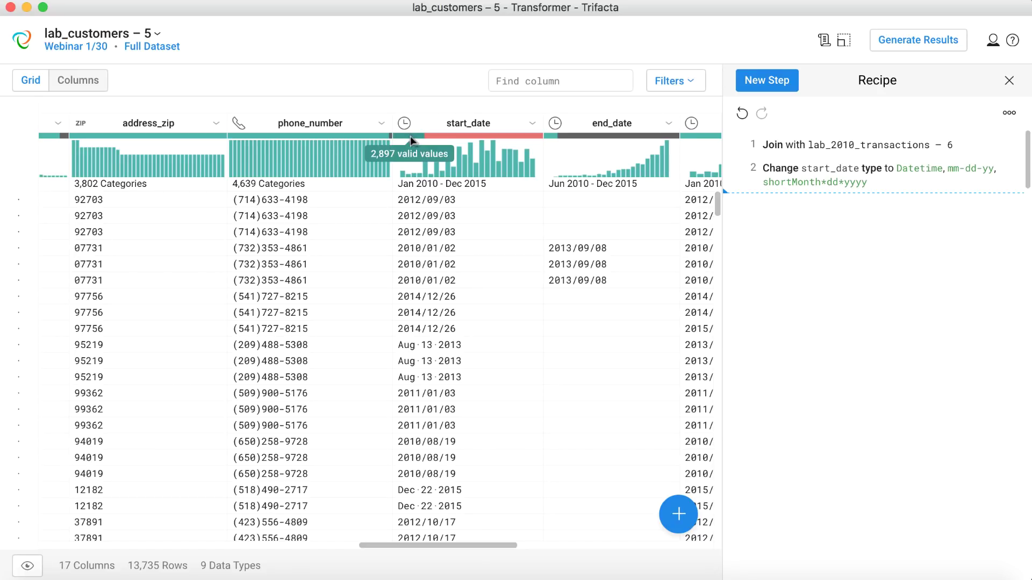
left_click(411, 136)
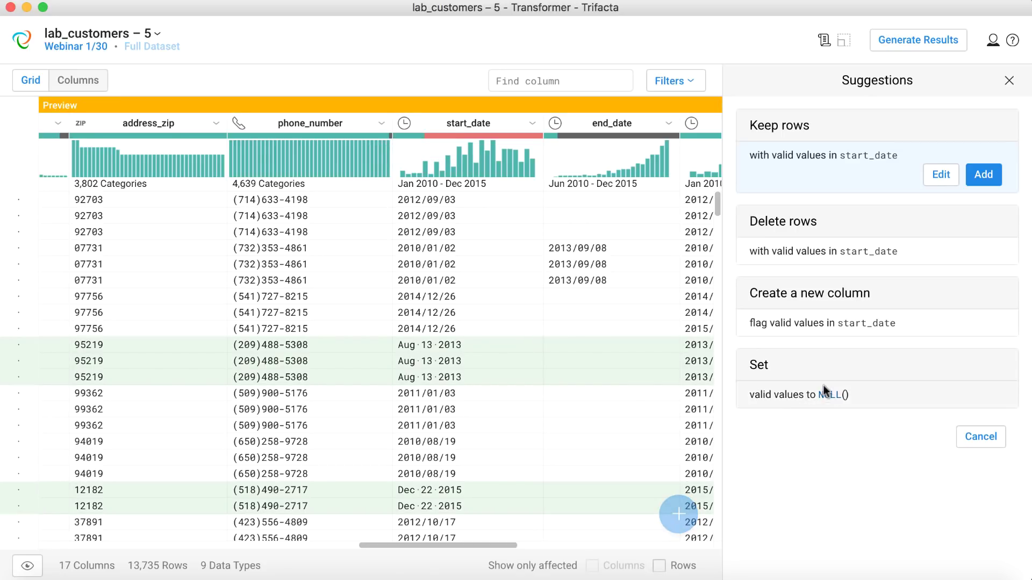
left_click(782, 408)
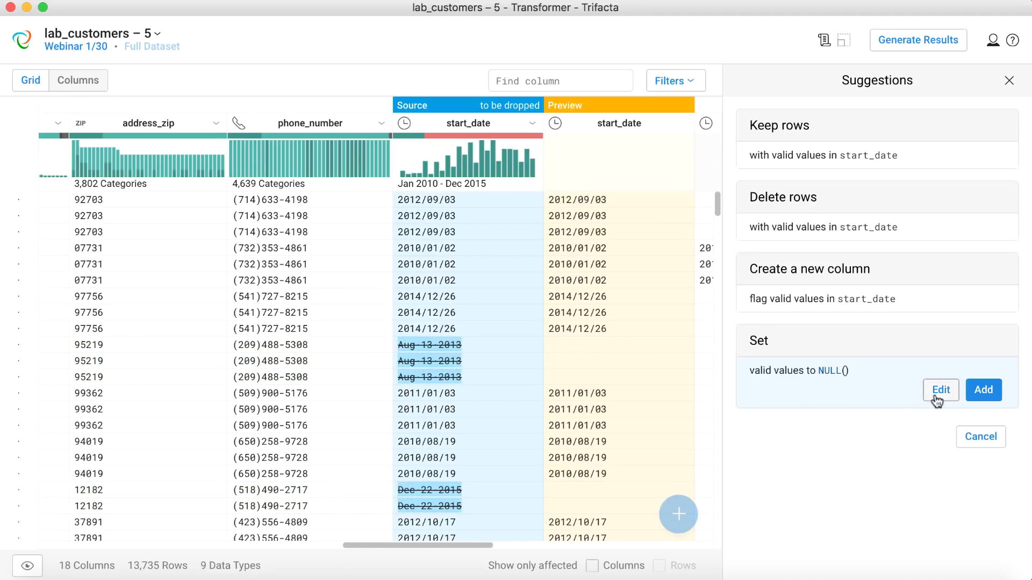
left_click(936, 400)
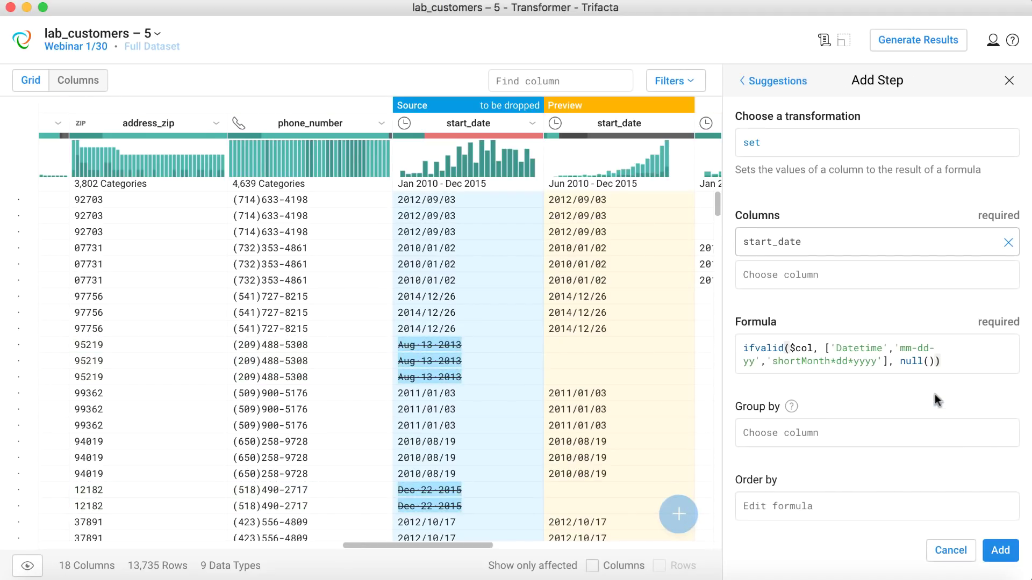
- Replace null() in the ifvalid formula with the DATEFORMAT function
left_click(931, 361)
key("BackSpace")
key("BackSpace")
key("BackSpace")
key("BackSpace")
key("BackSpace")
key("BackSpace")
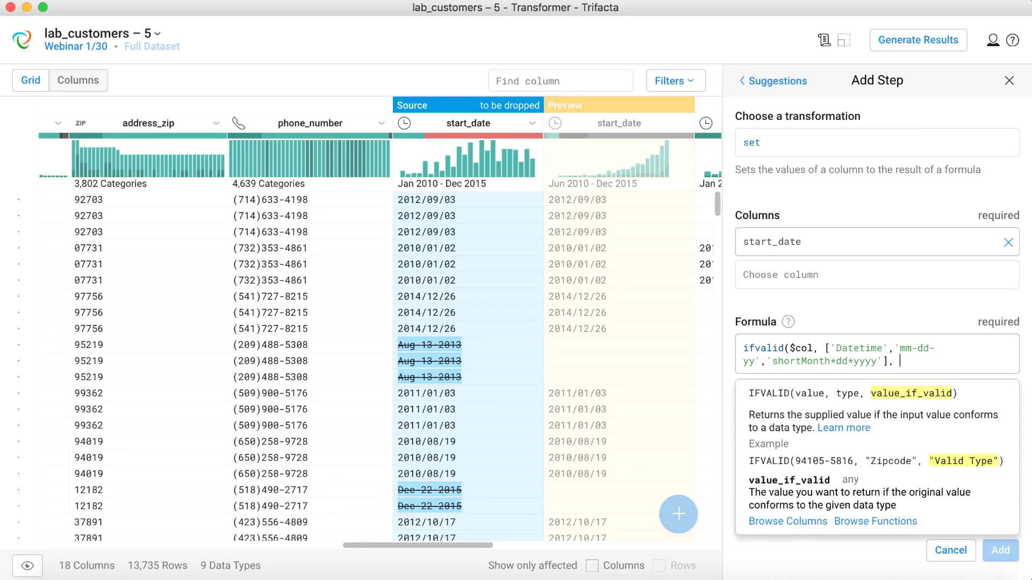
type("date")
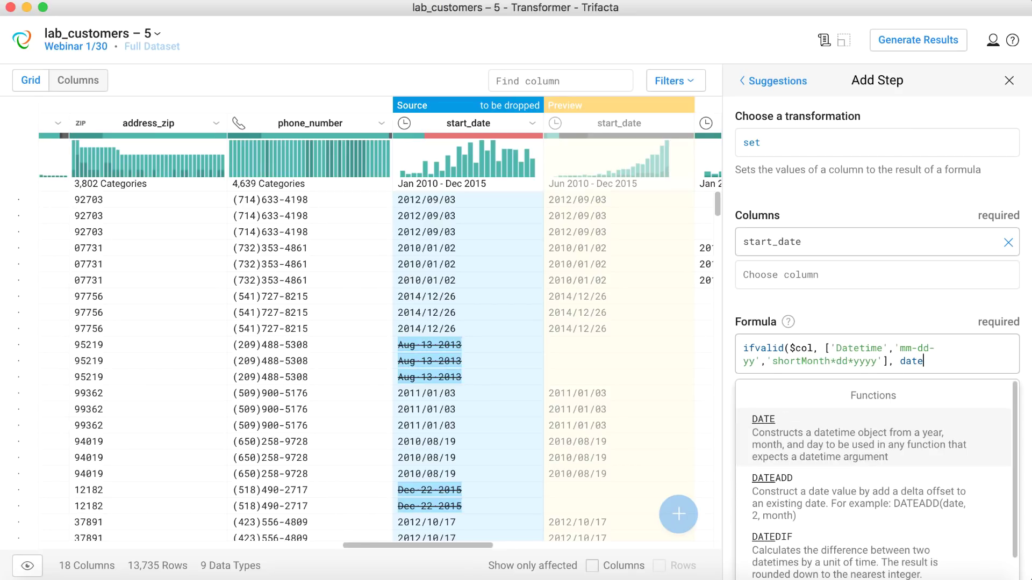
type("fo")
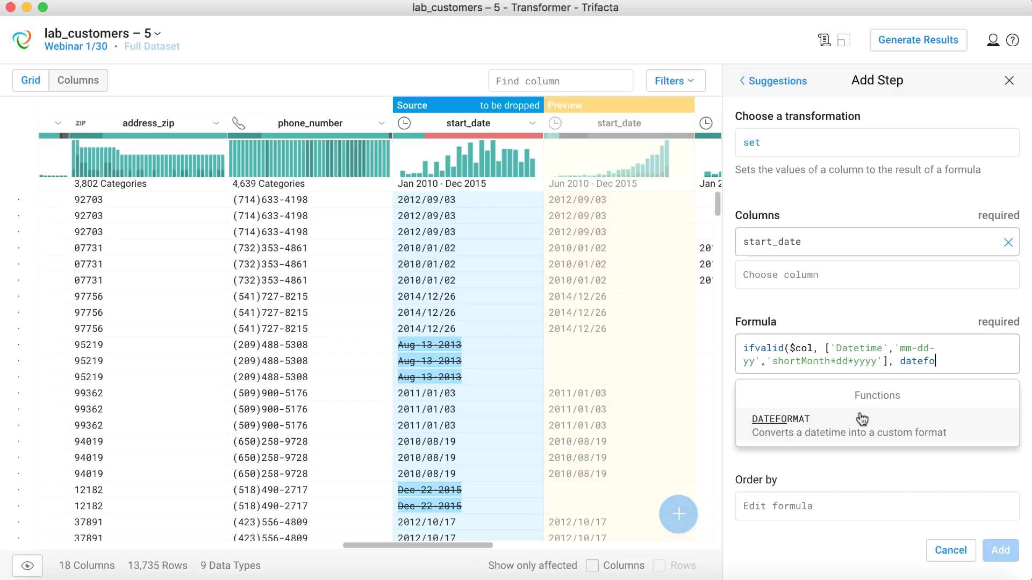
left_click(862, 419)
left_click(964, 361)
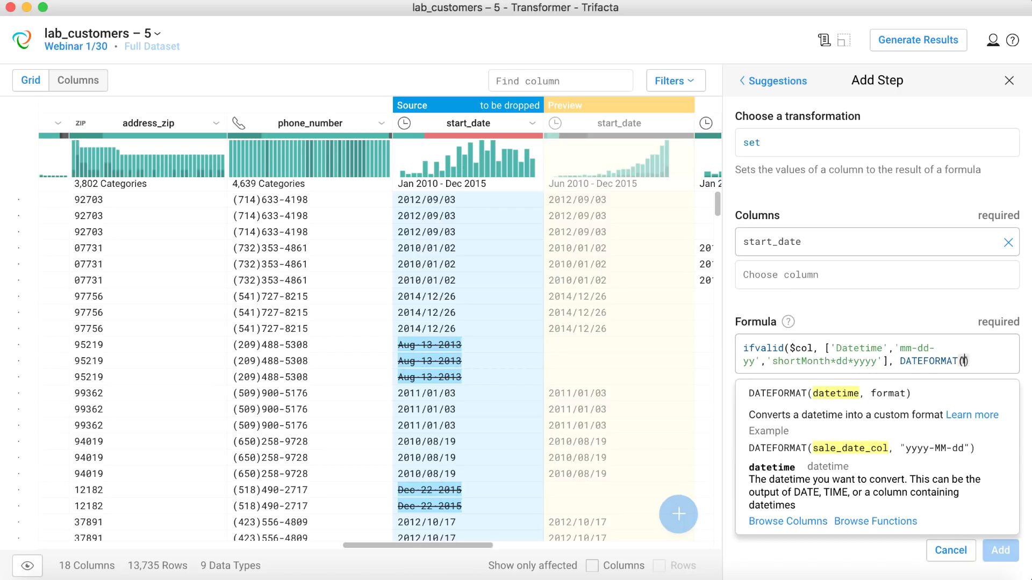
- Give DATEFORMAT the start_date column and the format "yyyy/mm/dd", and close the ifvalid formula
type("star")
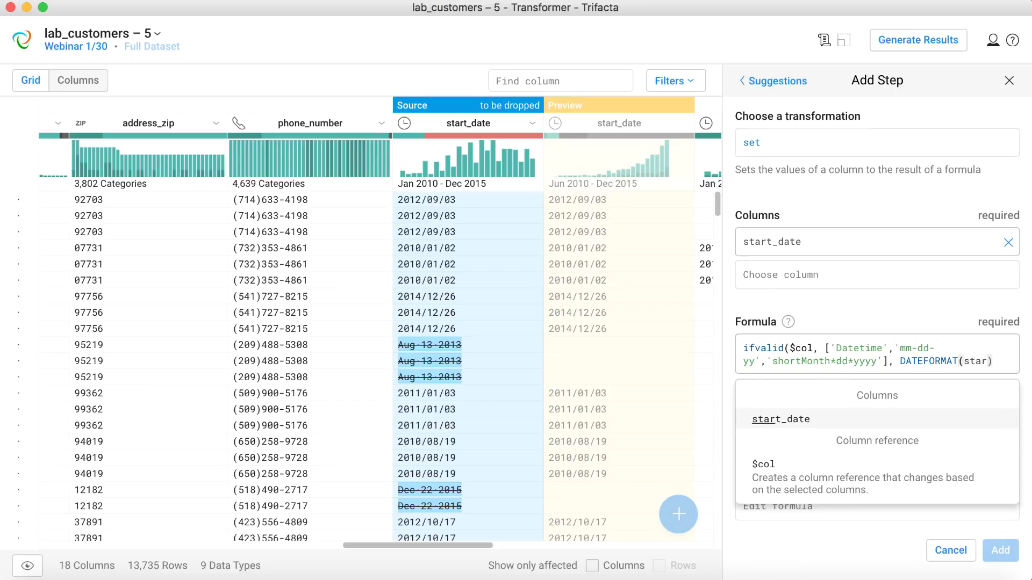
key("Tab")
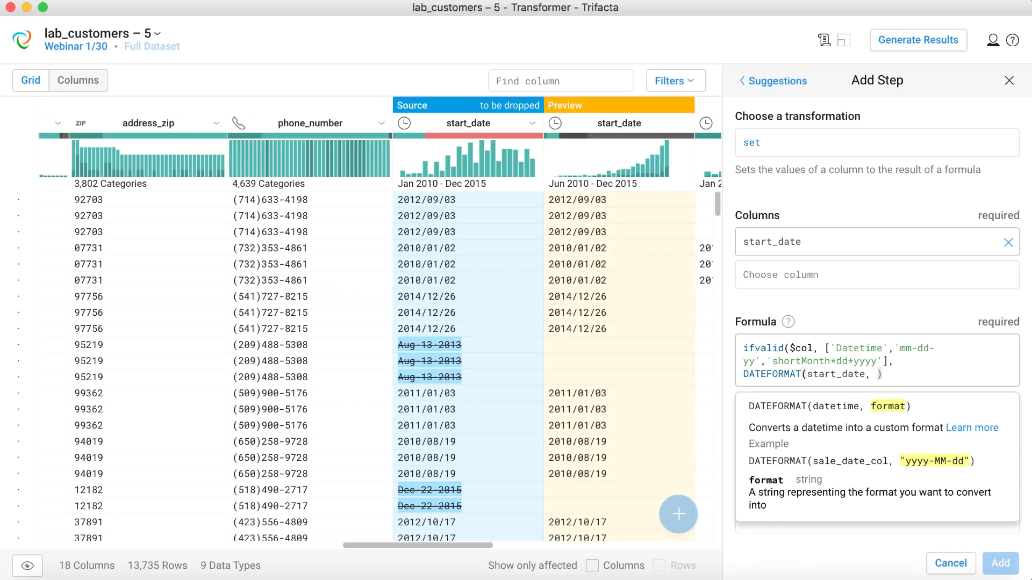
type("\"")
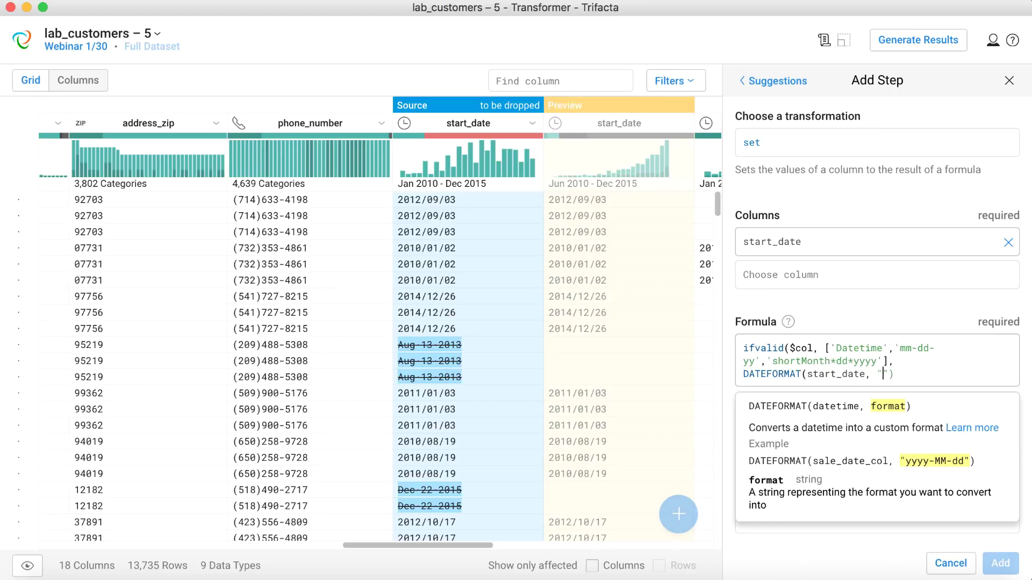
type("yyyy")
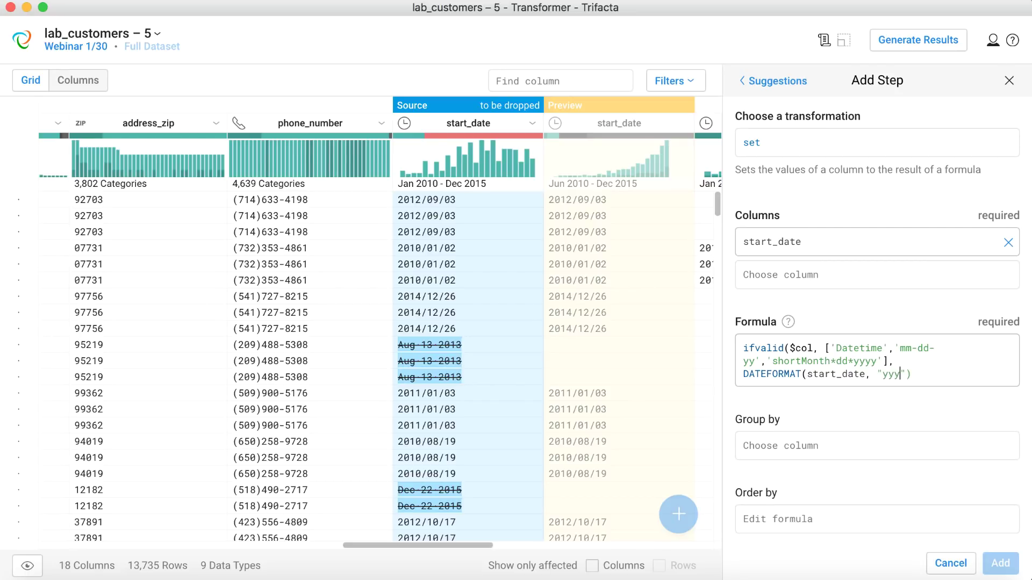
type("/mm/dd")
key("Right")
key("Right")
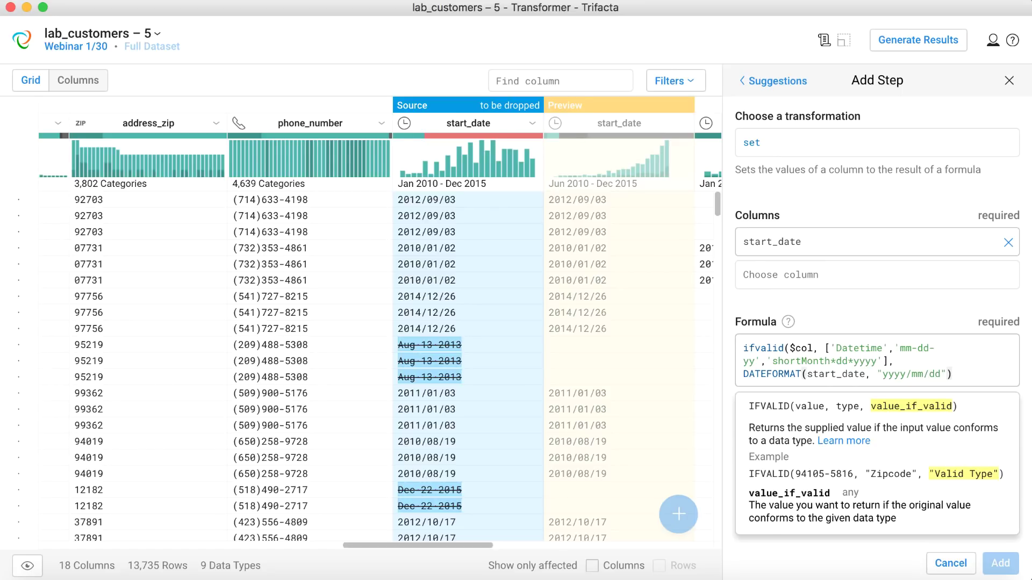
type(")")
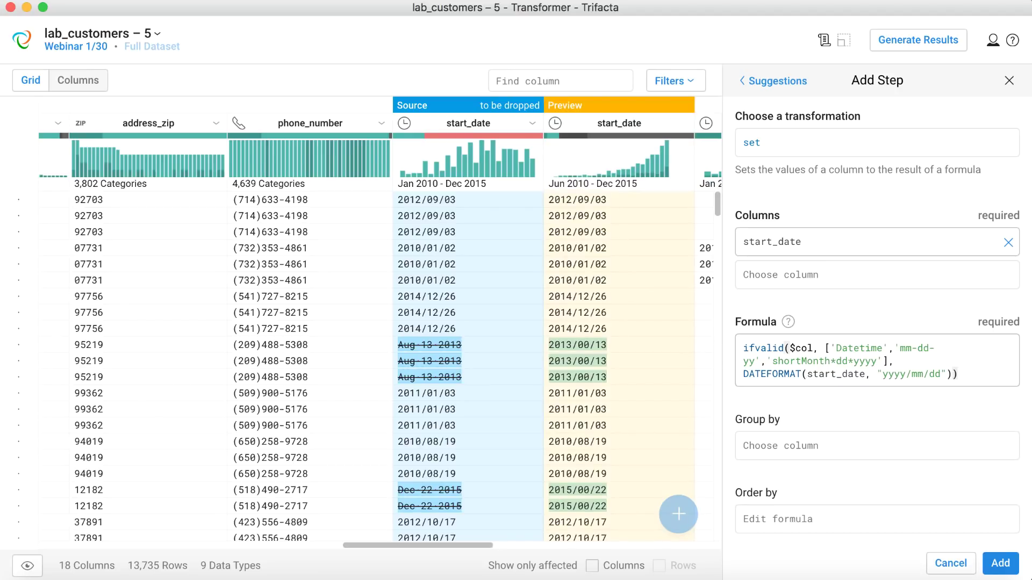
- Correct the month part of the date format to uppercase, making it "yyyy/MM/dd", and add the set step to the recipe
key("Left")
key("Left")
key("Left")
key("Left")
key("Left")
key("Left")
key("BackSpace")
key("BackSpace")
type("M")
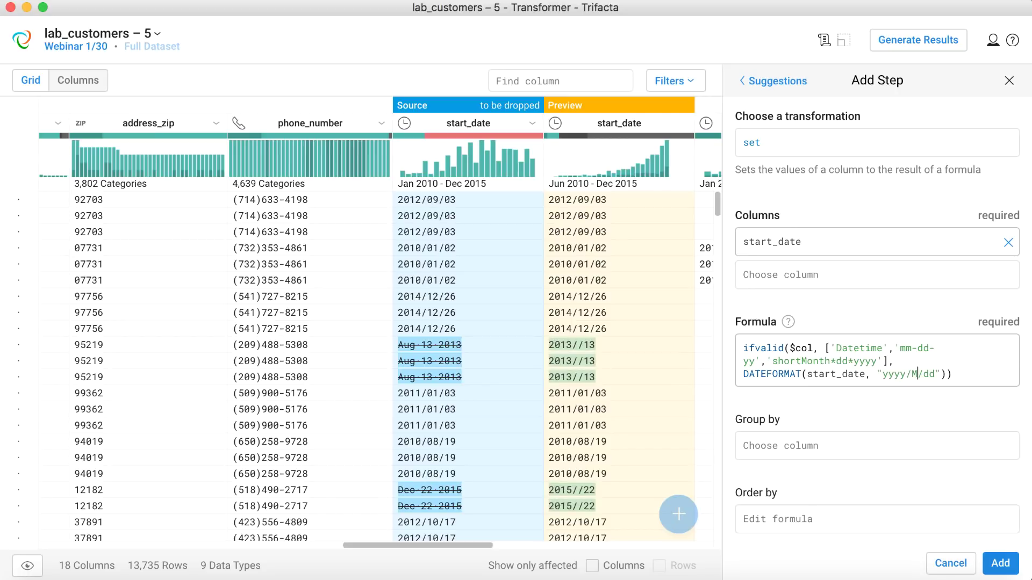
type("M")
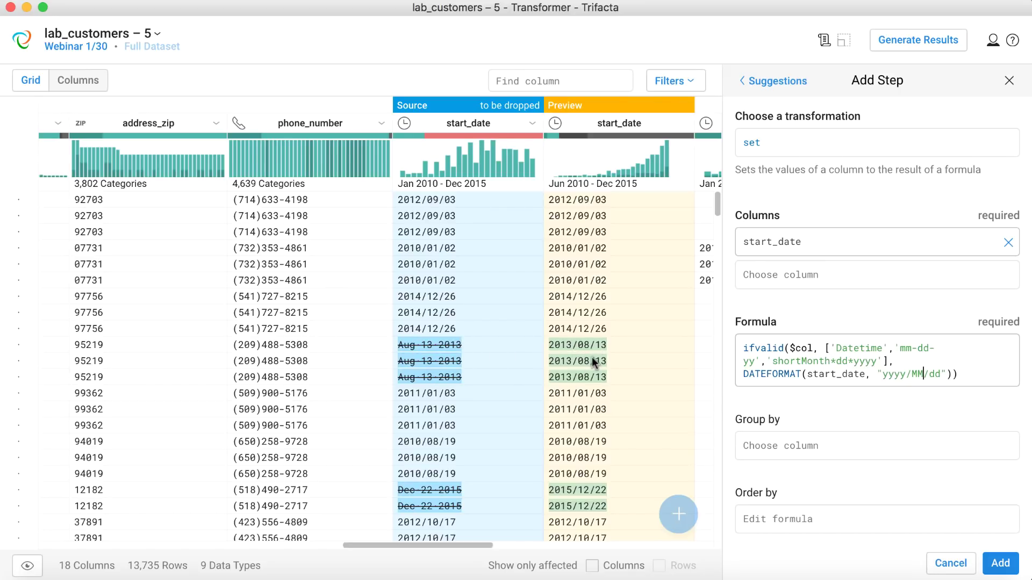
left_click(1001, 565)
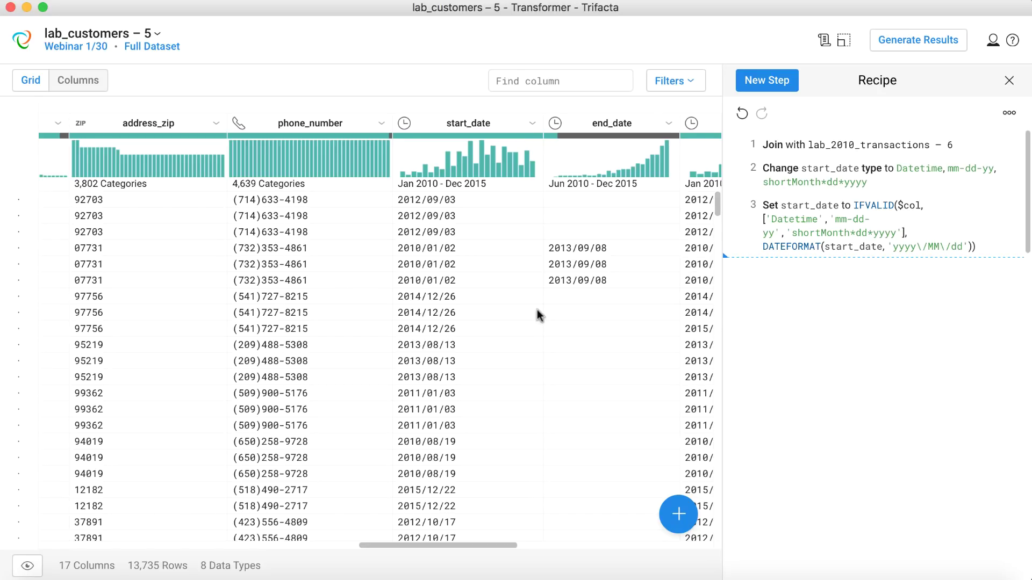
- Review the joined data across the address, date, ticket_price, discount and Discounted_ticket_price columns
scroll(536, 309, "right", 5)
scroll(537, 309, "up", 3)
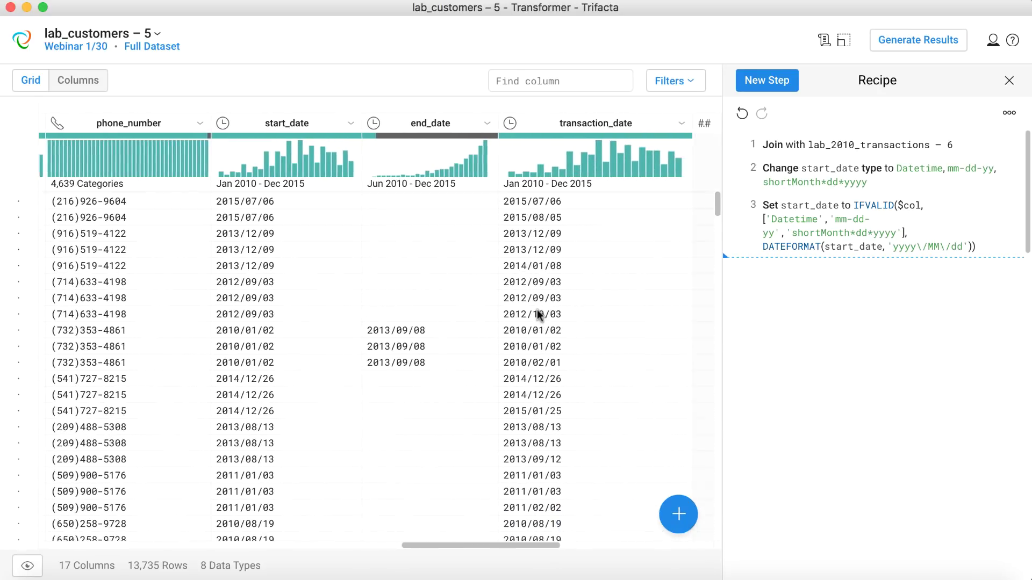
scroll(537, 313, "left", 5)
scroll(537, 312, "up", 1)
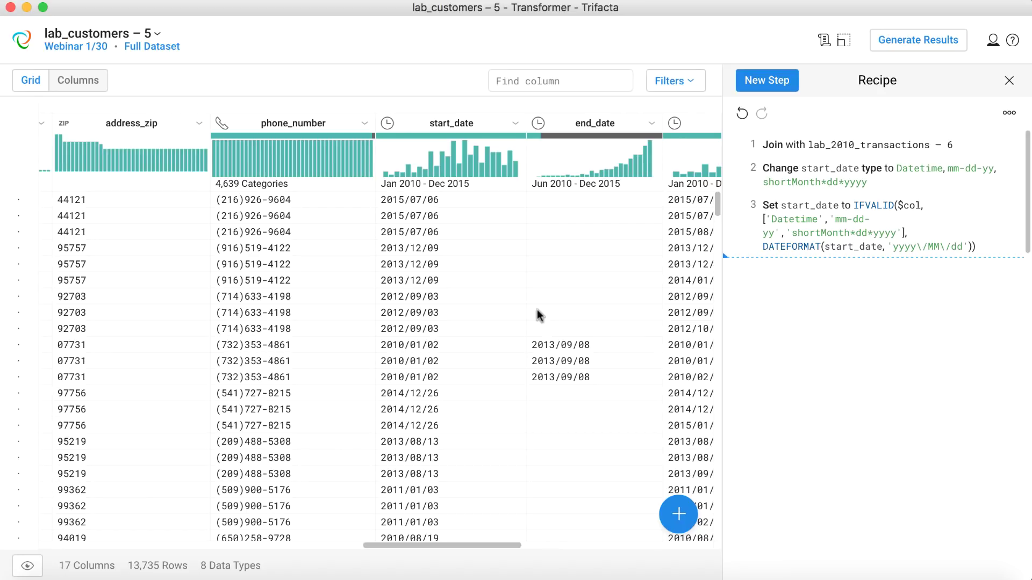
scroll(537, 313, "left", 8)
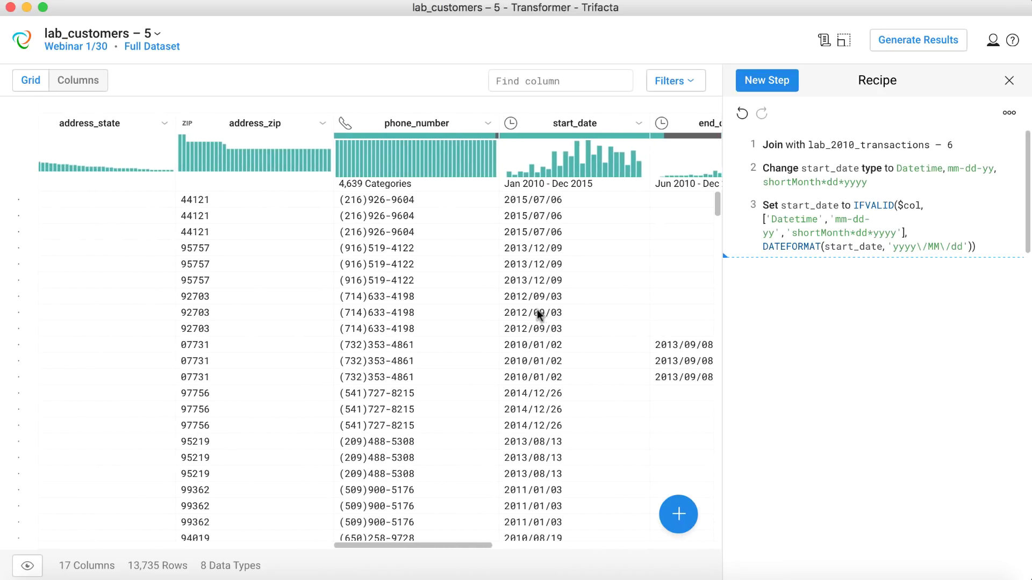
scroll(537, 312, "left", 10)
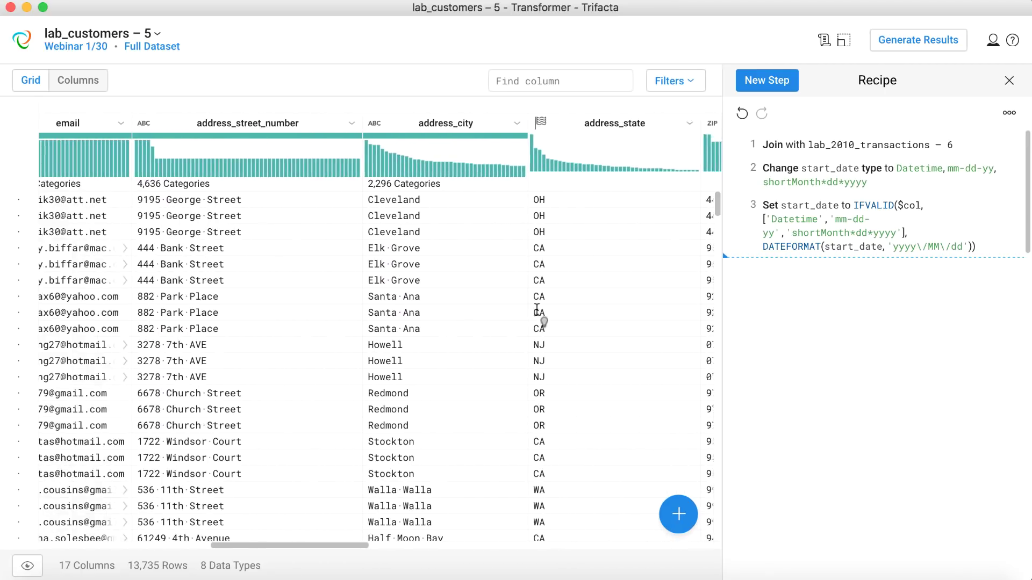
scroll(536, 310, "left", 5)
scroll(537, 310, "right", 15)
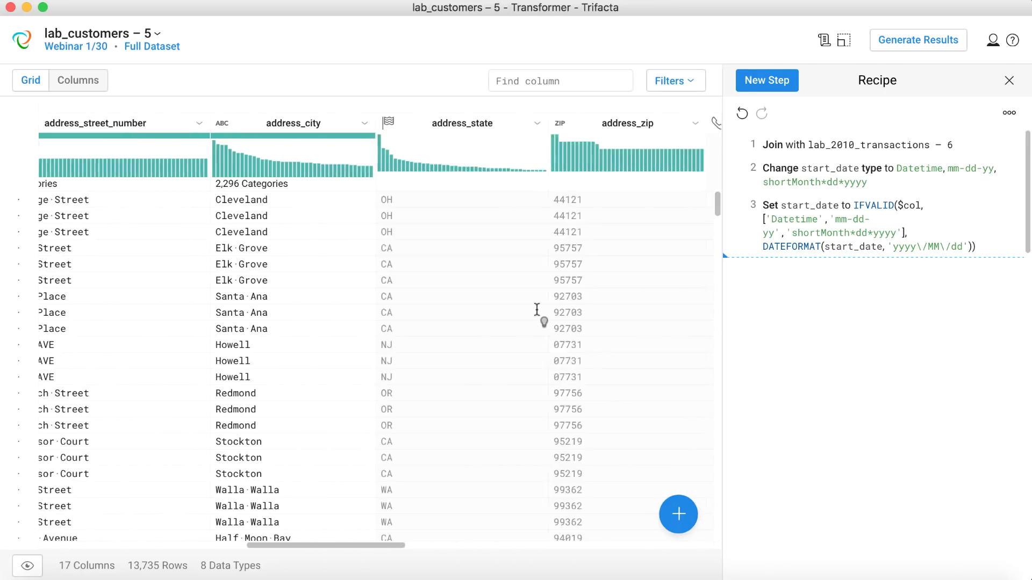
scroll(537, 311, "right", 10)
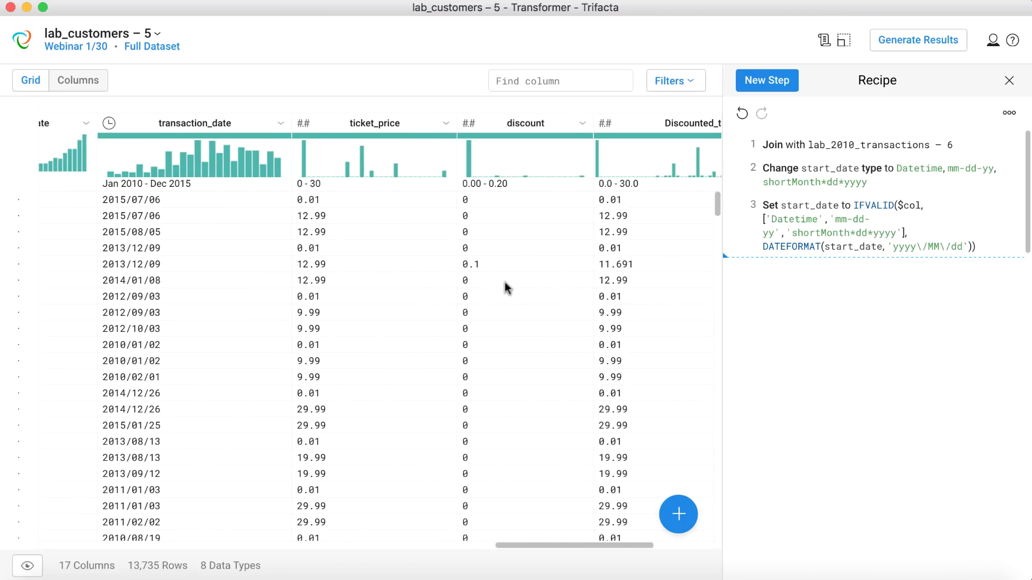
scroll(505, 287, "right", 3)
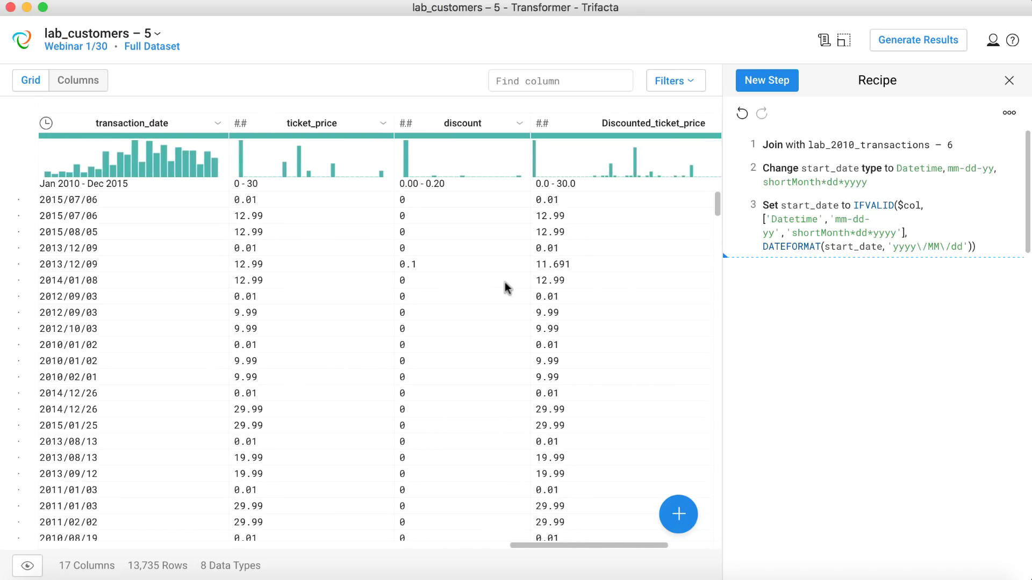
- Derive a new column with the four-digit year of transaction_date and add the step to the recipe
scroll(505, 286, "left", 8)
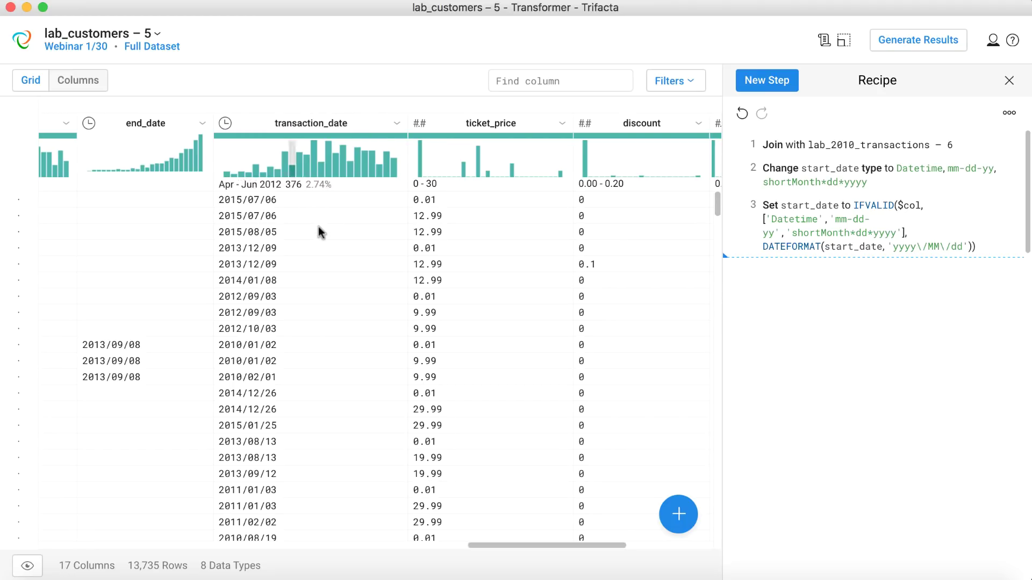
left_click(396, 127)
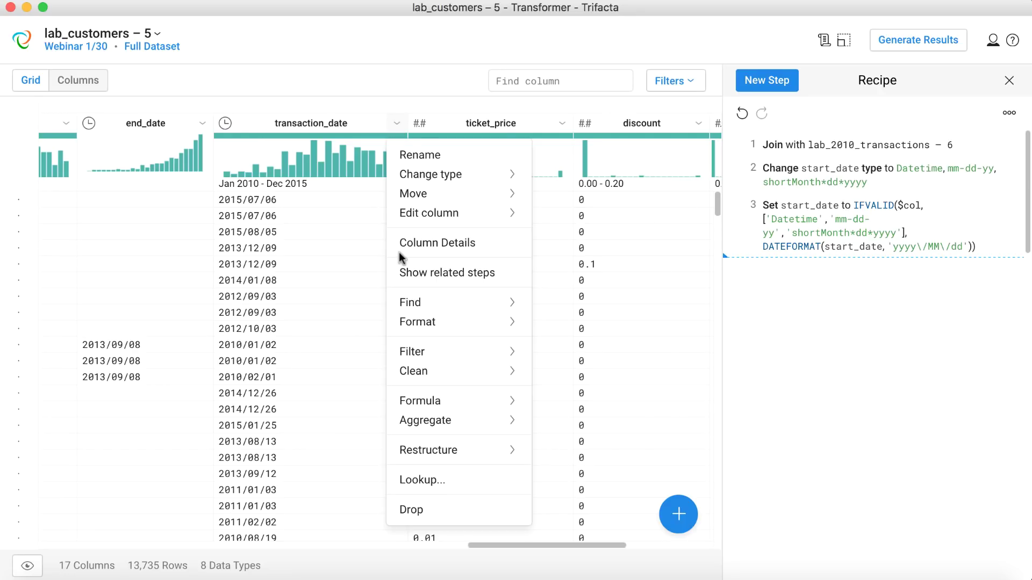
mouse_move(414, 302)
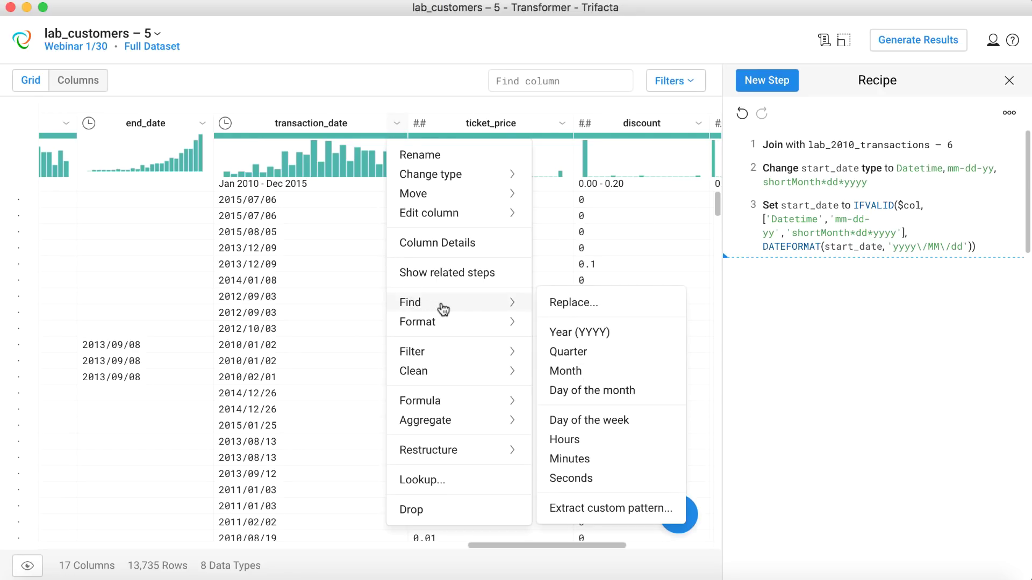
left_click(577, 333)
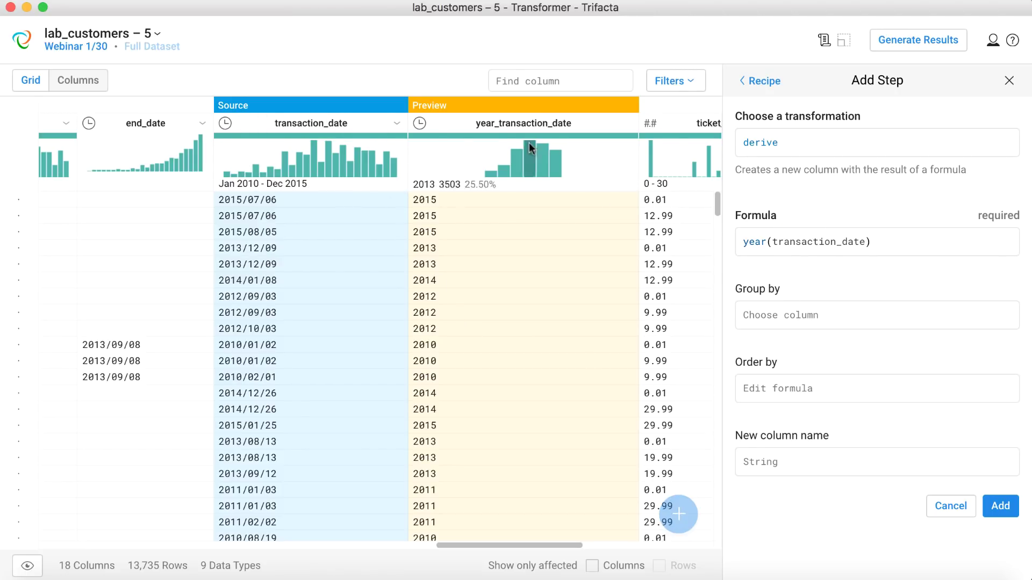
left_click(998, 508)
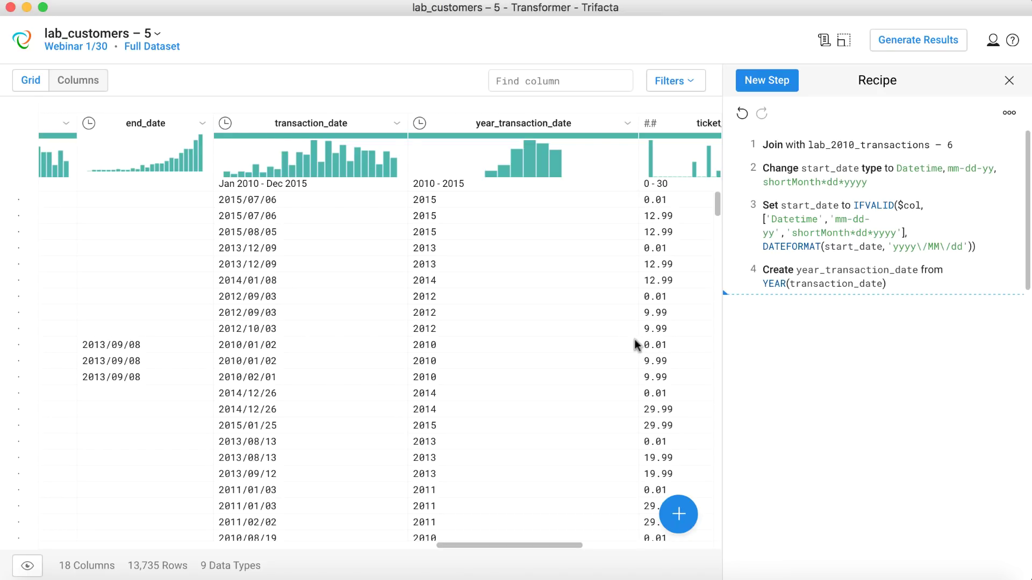
- Start a new aggregate step in the recipe with the function SUM(Discounted_ticket_price)
scroll(634, 345, "right", 5)
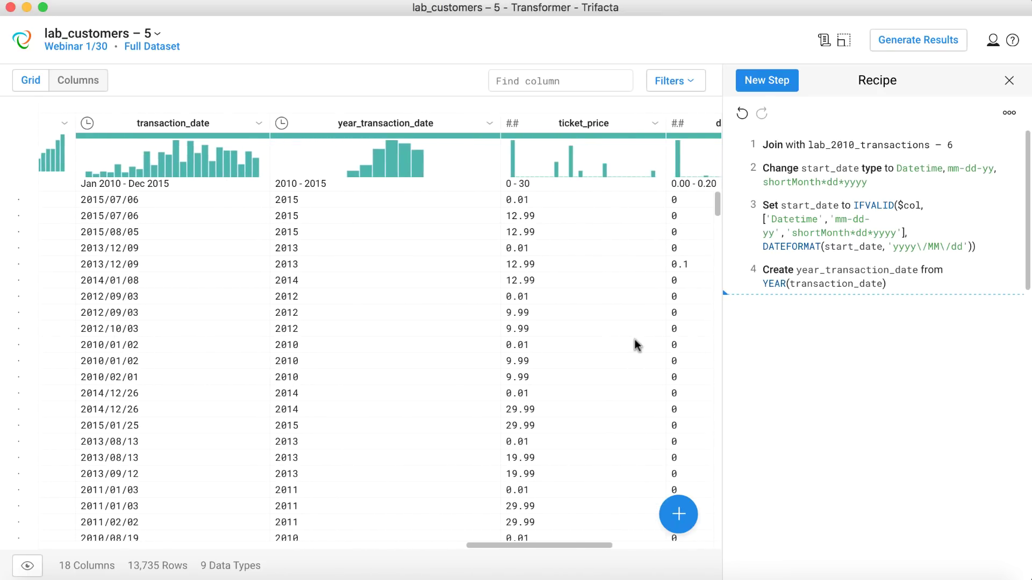
scroll(593, 233, "right", 1)
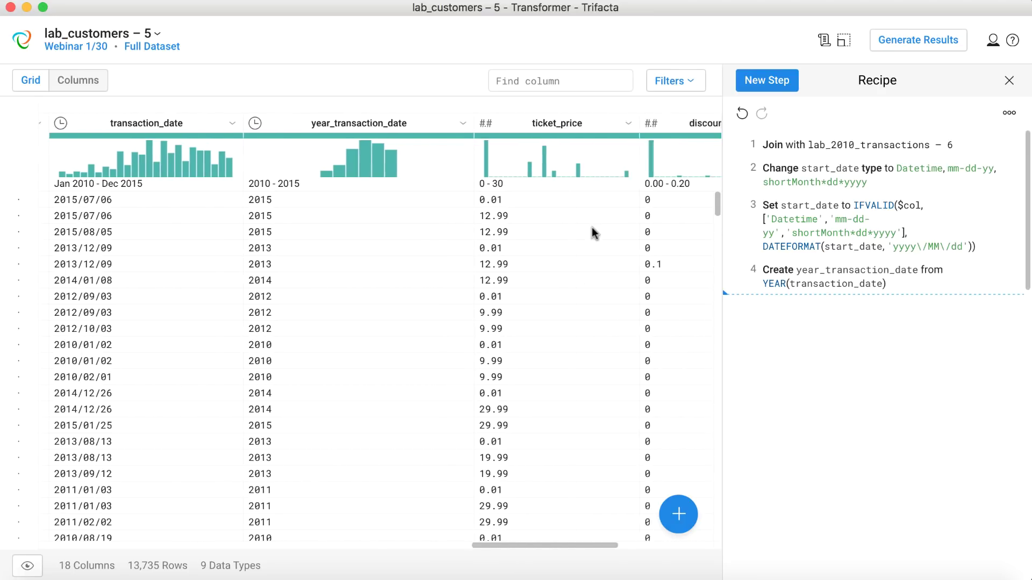
scroll(592, 233, "right", 9)
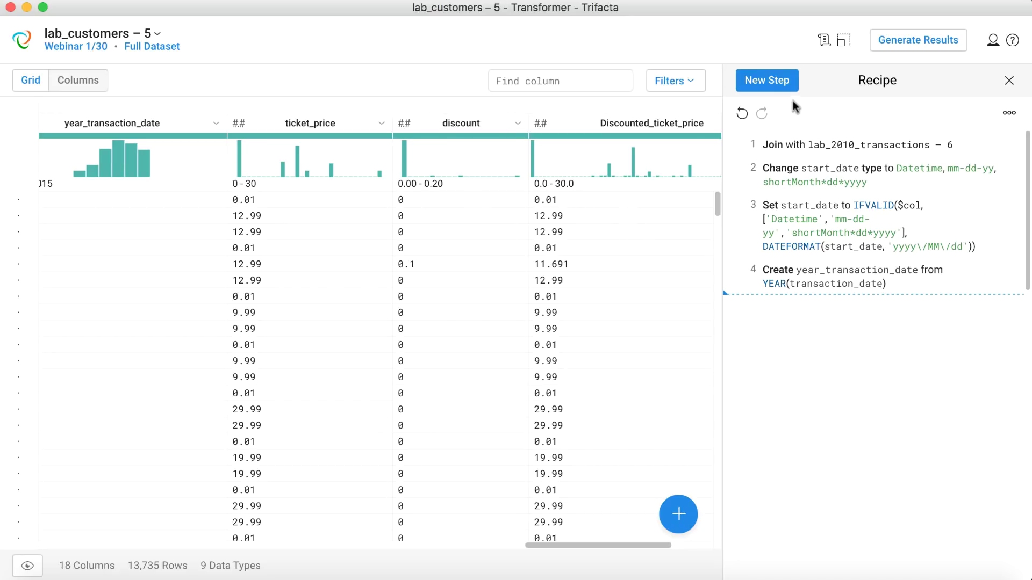
left_click(782, 80)
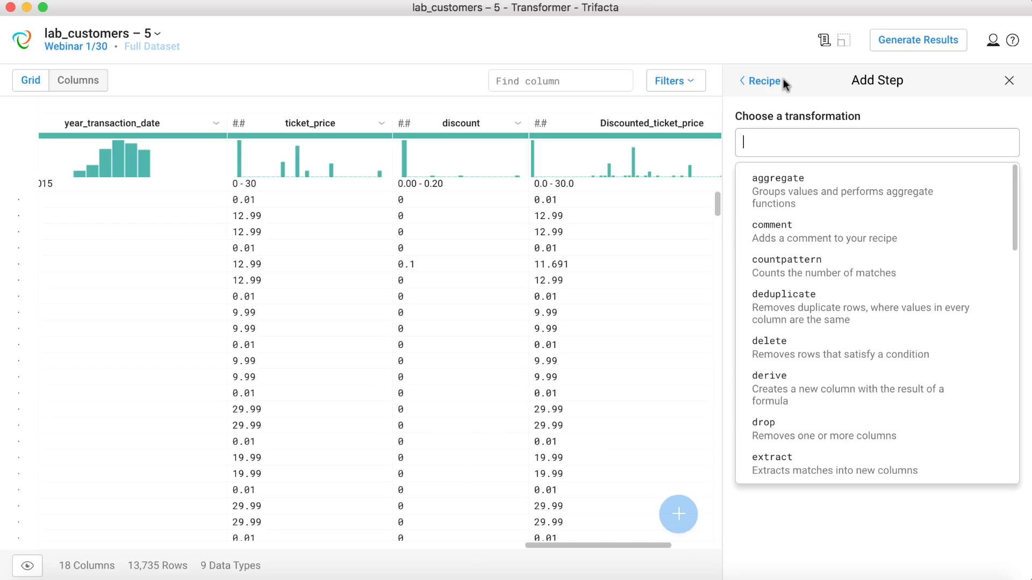
type("a")
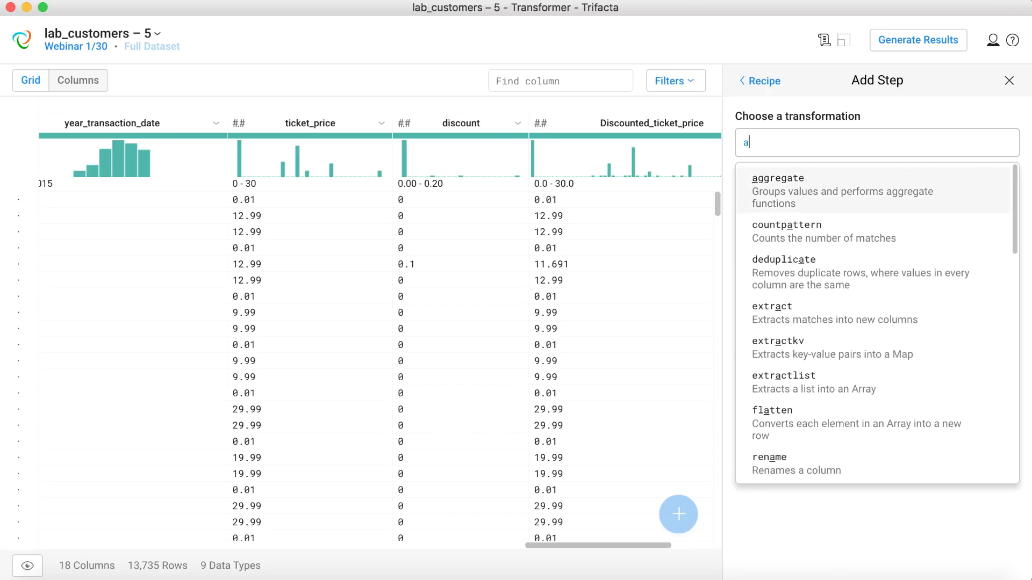
type("gg")
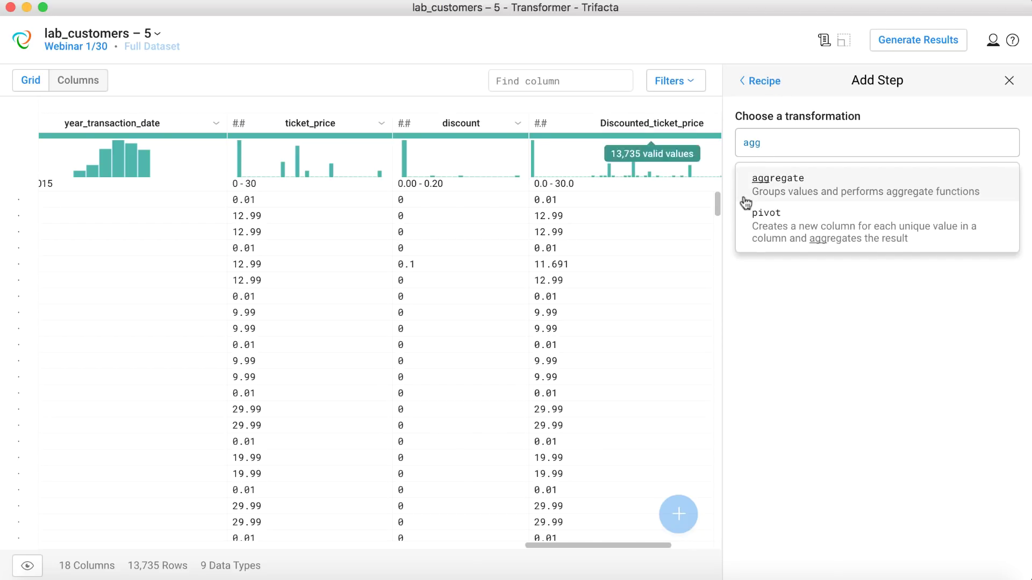
left_click(861, 195)
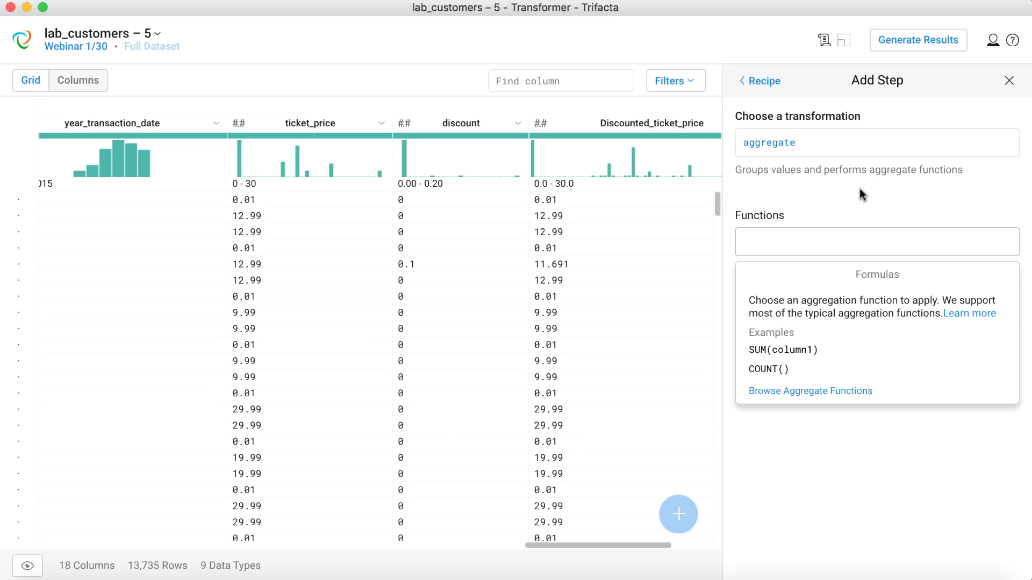
type("sum")
key("Return")
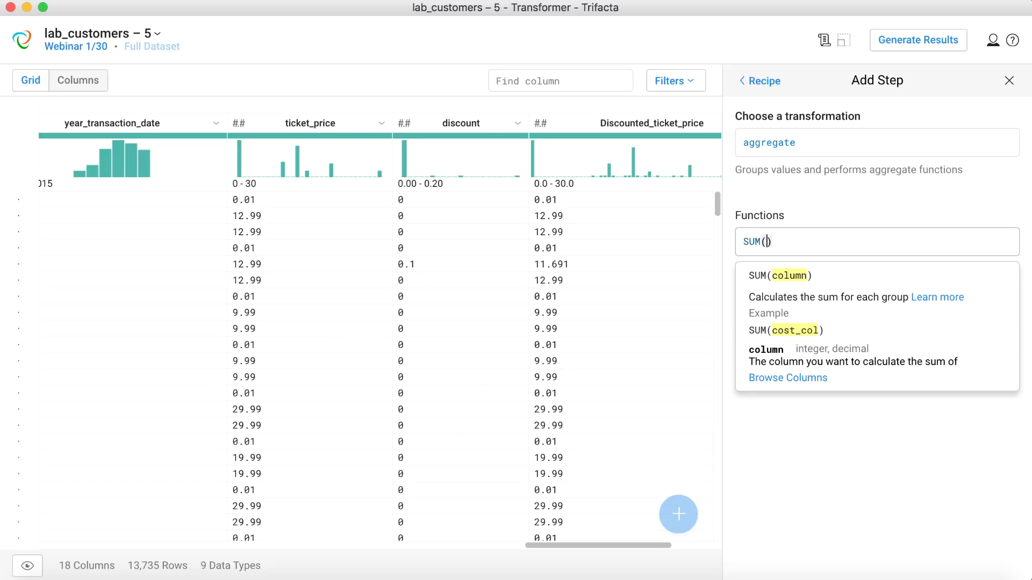
type("dis")
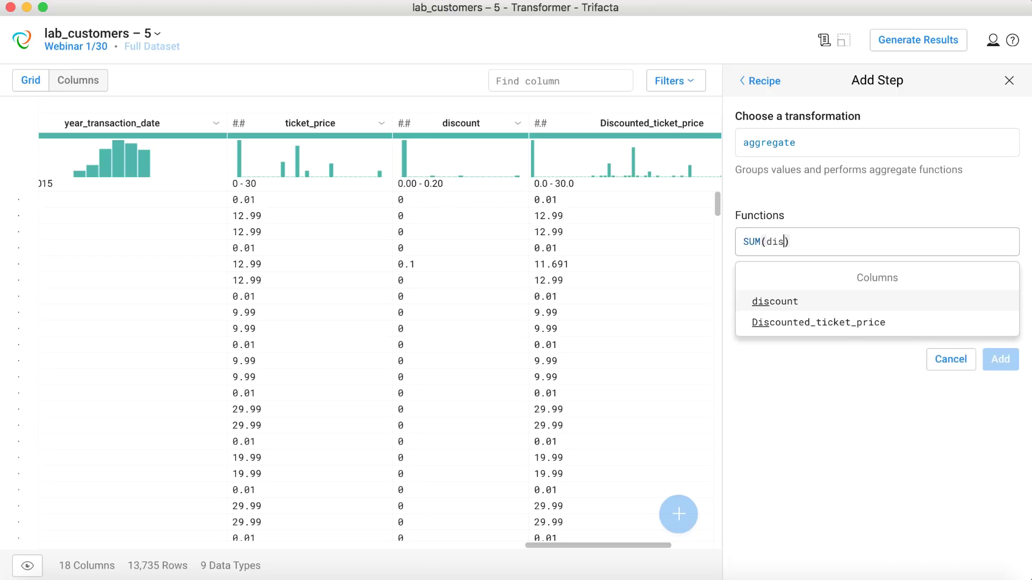
key("Down")
key("Return")
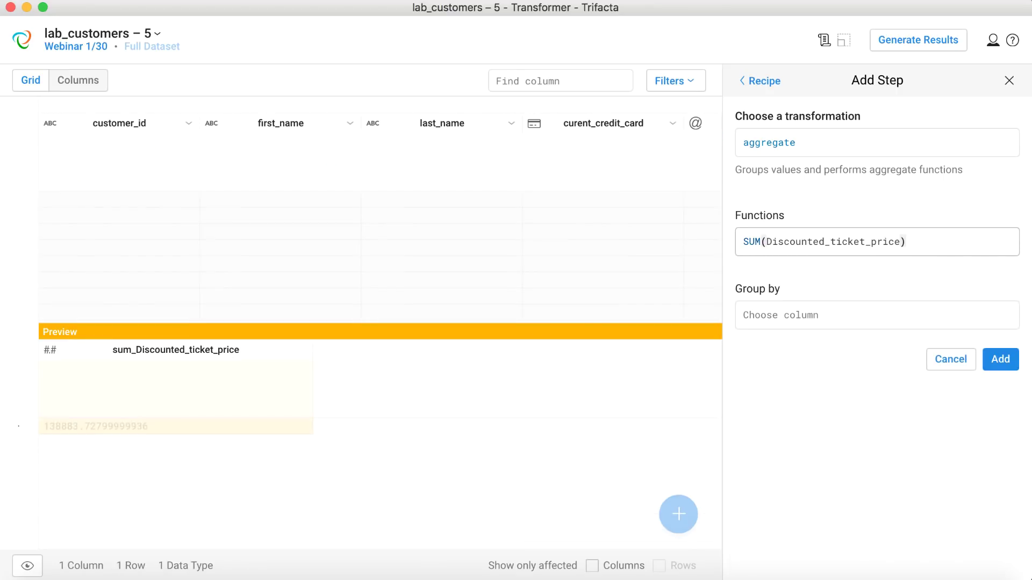
- Add AVERAGE(discount) as a second function of the aggregate step
key("Return")
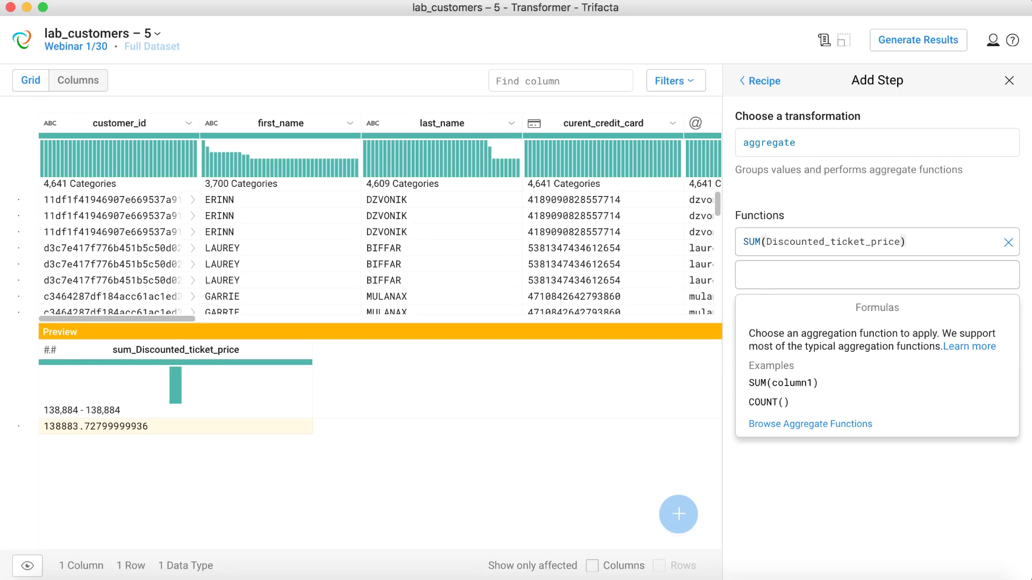
type("av")
key("Return")
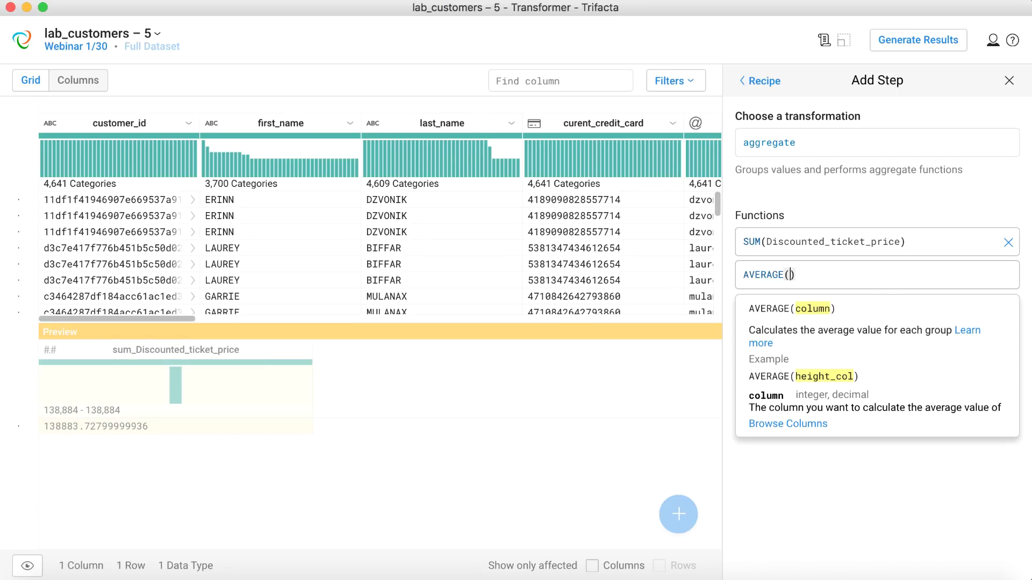
type("dis")
key("Return")
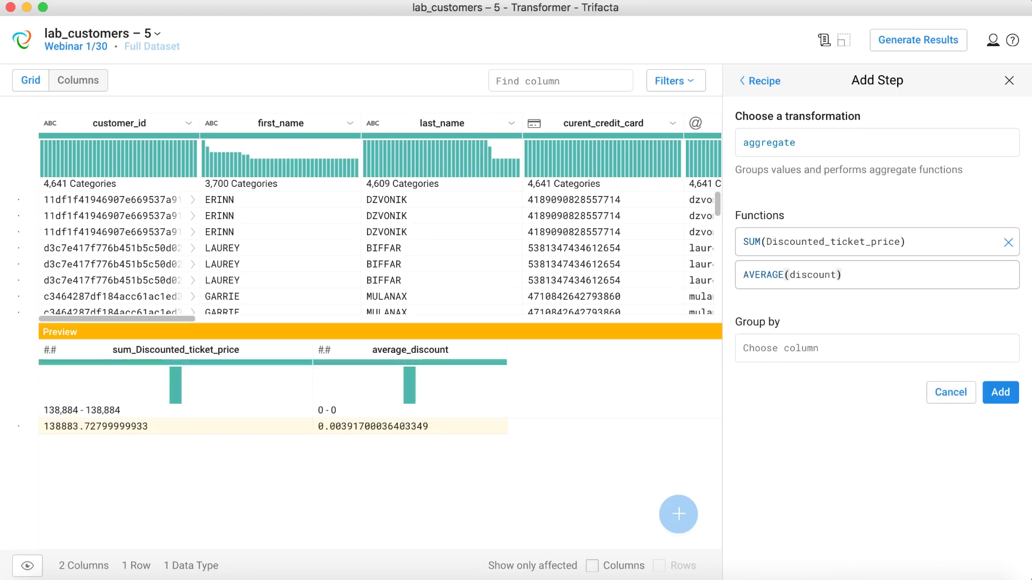
- Add the function MAX(Discounted_ticket_price) to the aggregate step
key("Return")
type("max")
key("Return")
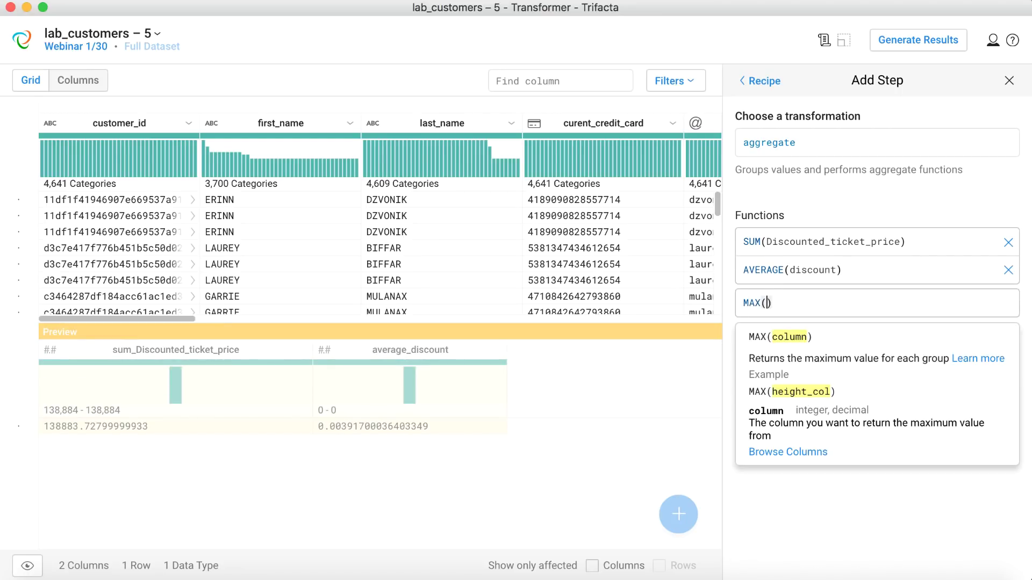
type("dis")
key("Down")
key("Return")
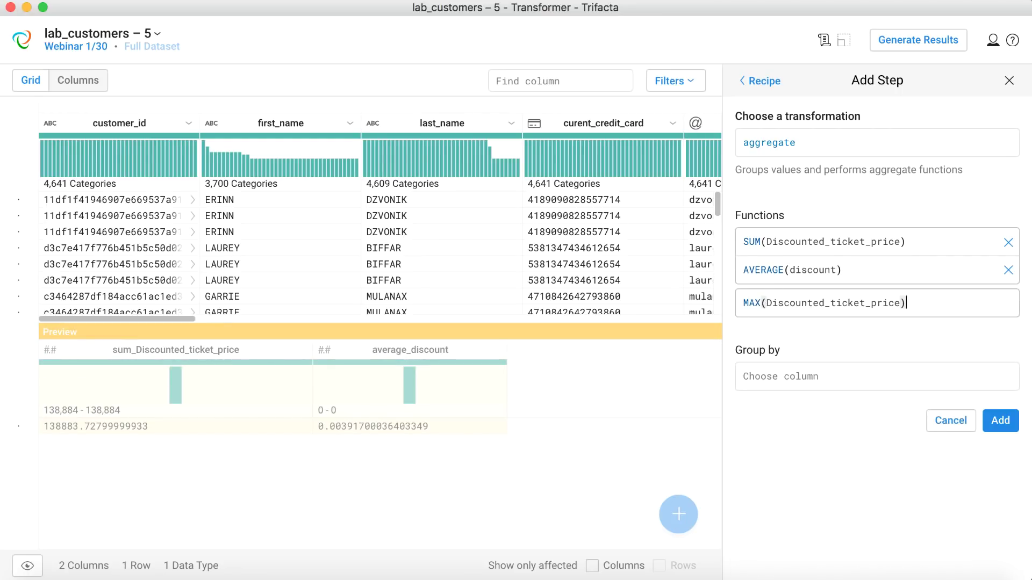
- Add the function MIN(Discounted_ticket_price) to the aggregate step
key("Return")
type("min")
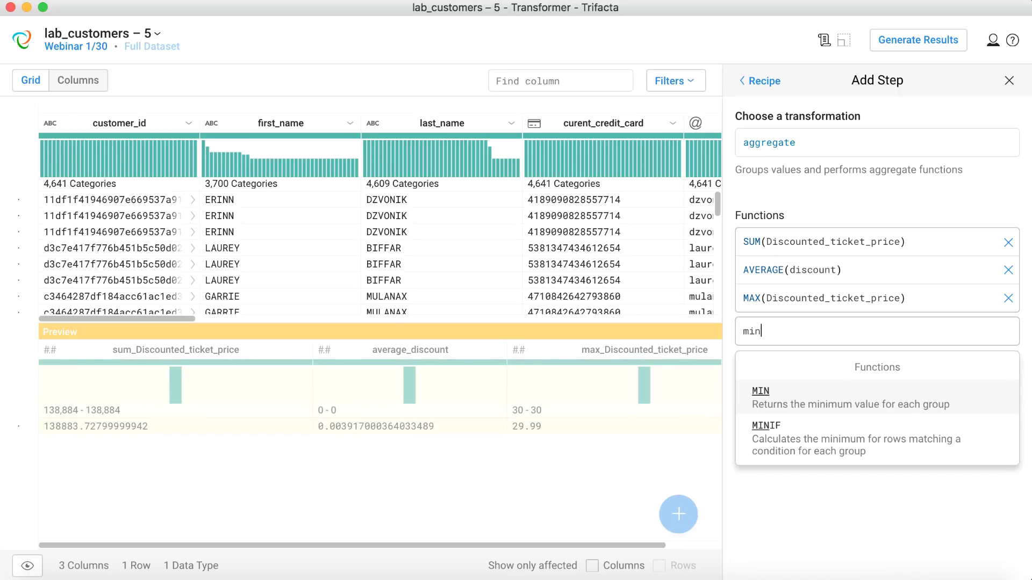
key("Return")
type("disc)")
key("Down")
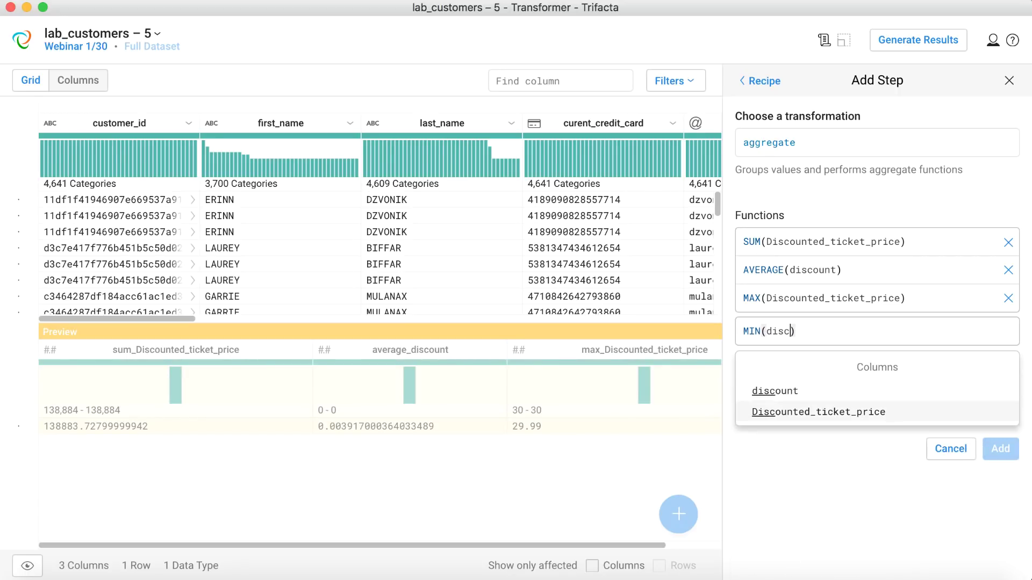
key("Return")
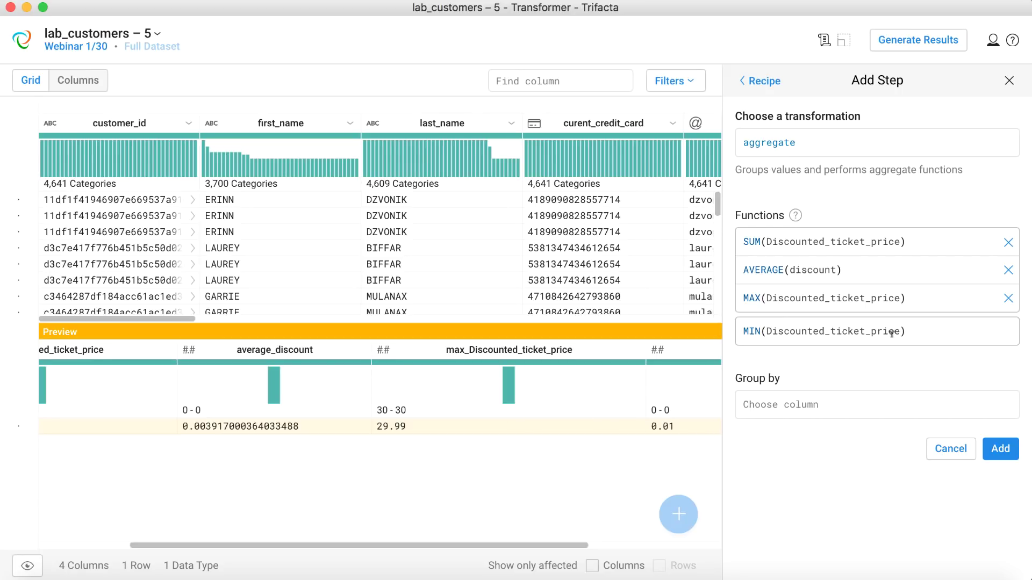
- Add the function AVERAGE(Discounted_ticket_price) to the aggregate step
key("Return")
type("aver")
key("Return")
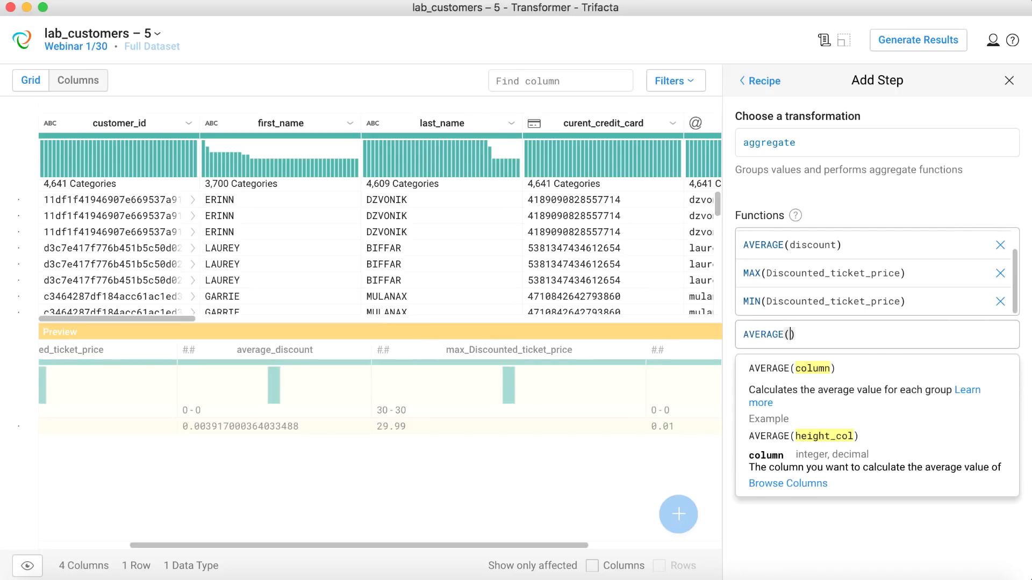
type("disc")
key("Down")
key("Return")
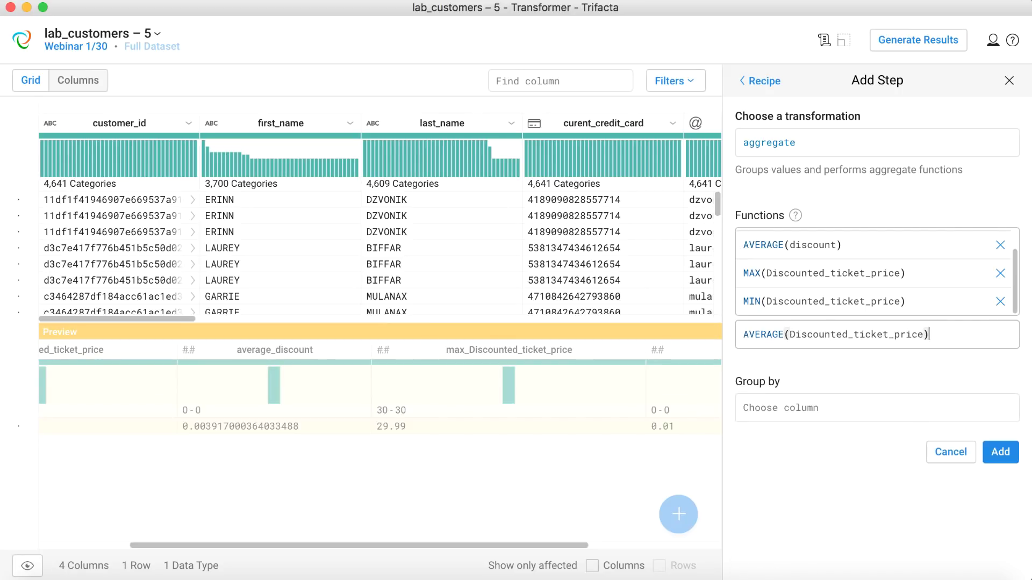
- Group the aggregation by the year_transaction_date column
left_click(871, 402)
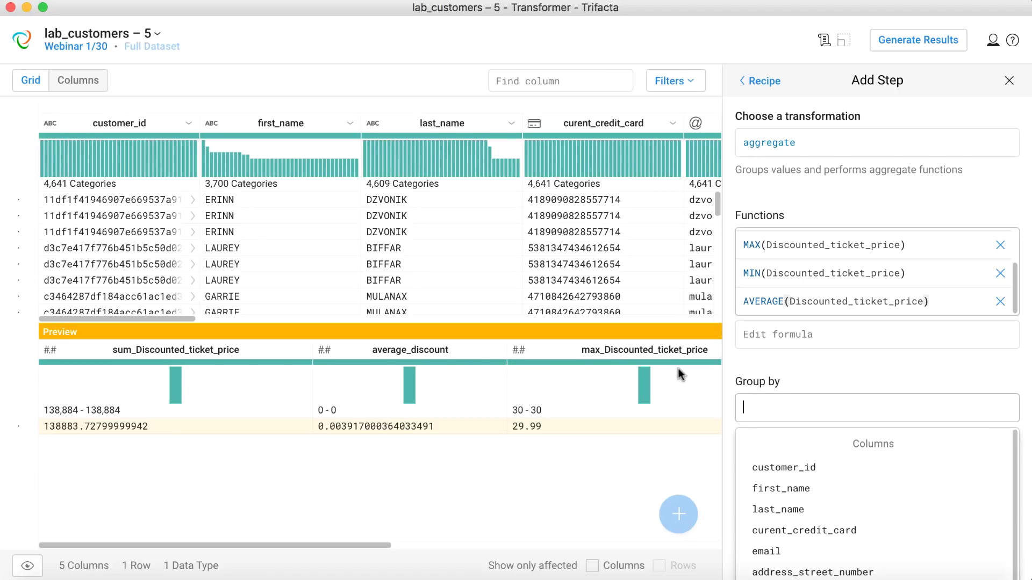
type("tra")
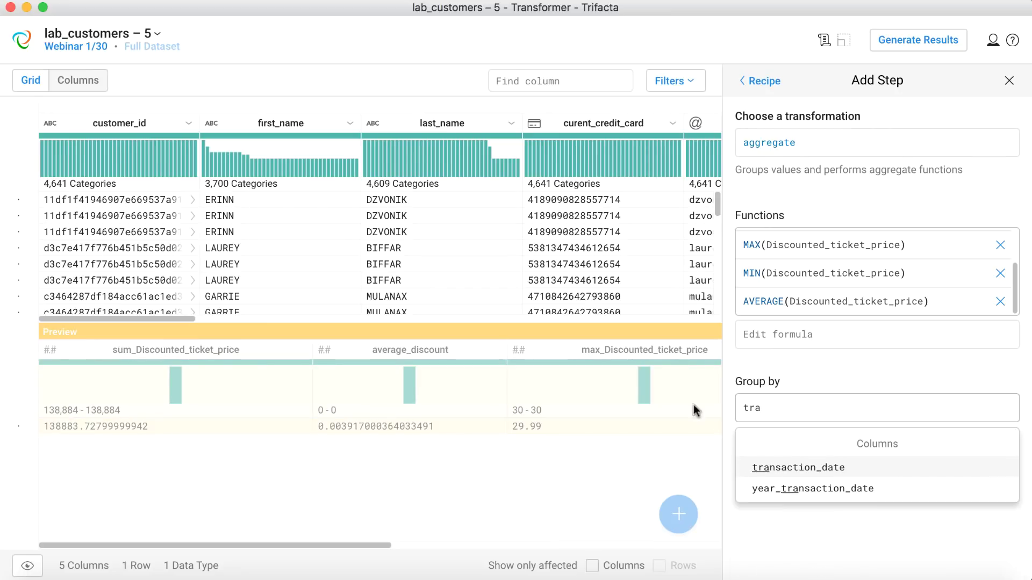
left_click(765, 490)
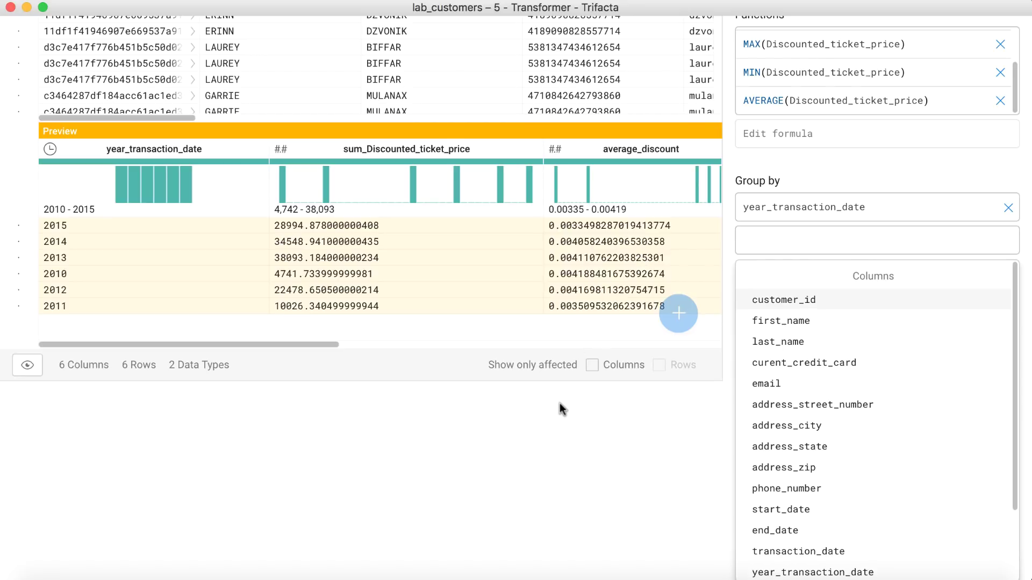
scroll(686, 343, "up", 5)
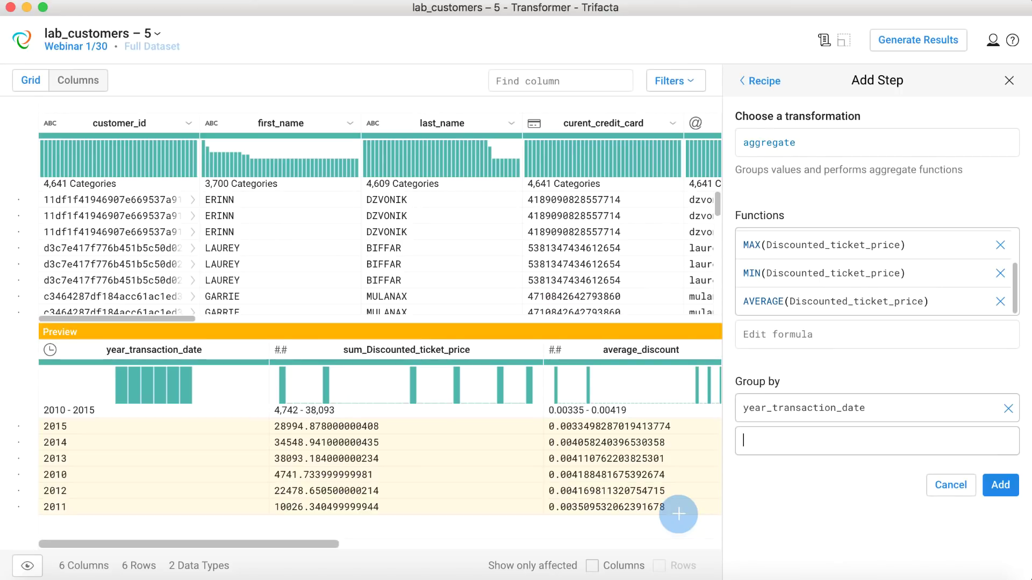
- Add address_state as the second group-by column of the aggregation
scroll(495, 186, "right", 10)
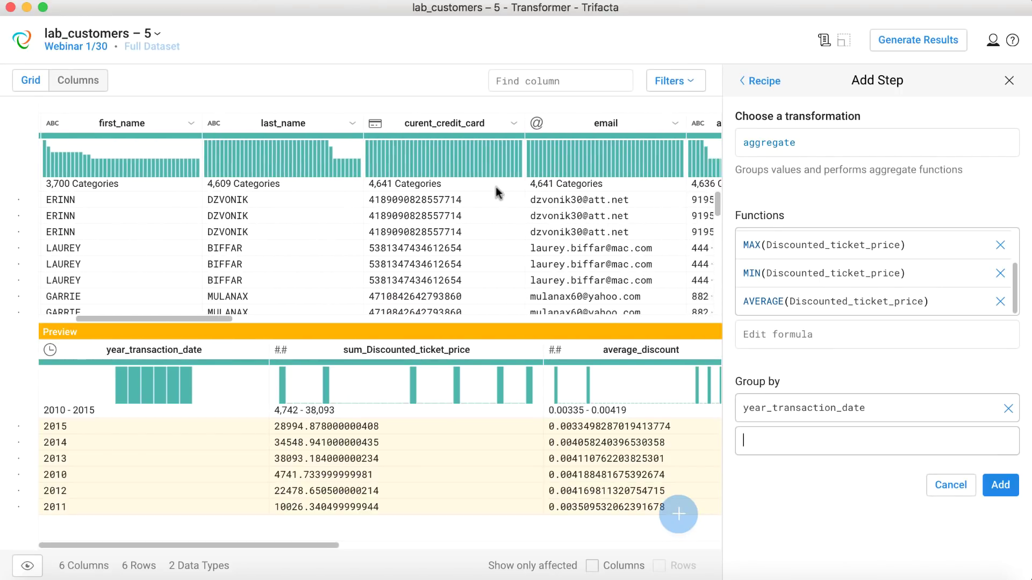
scroll(495, 186, "right", 3)
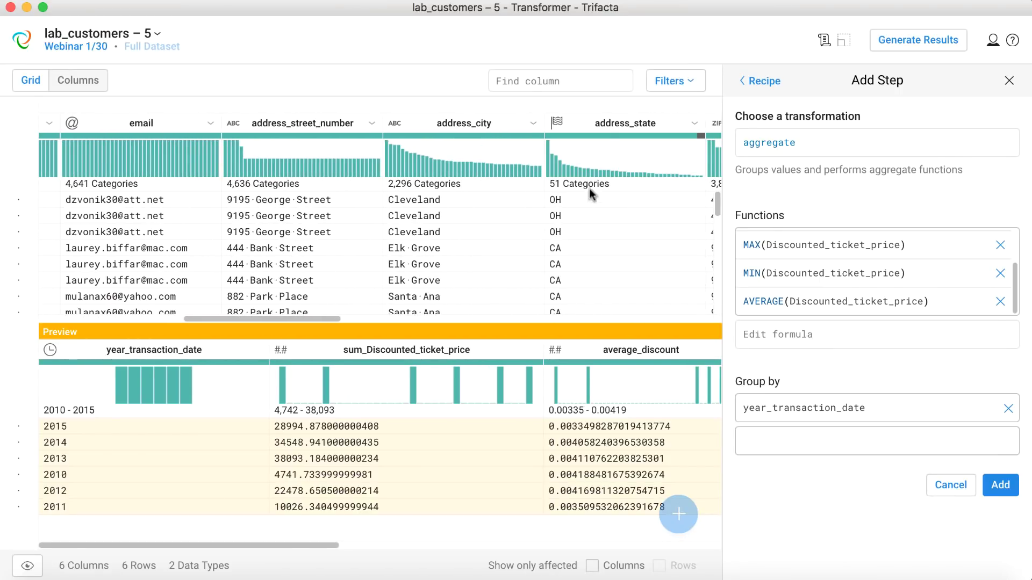
left_click(771, 450)
type("add")
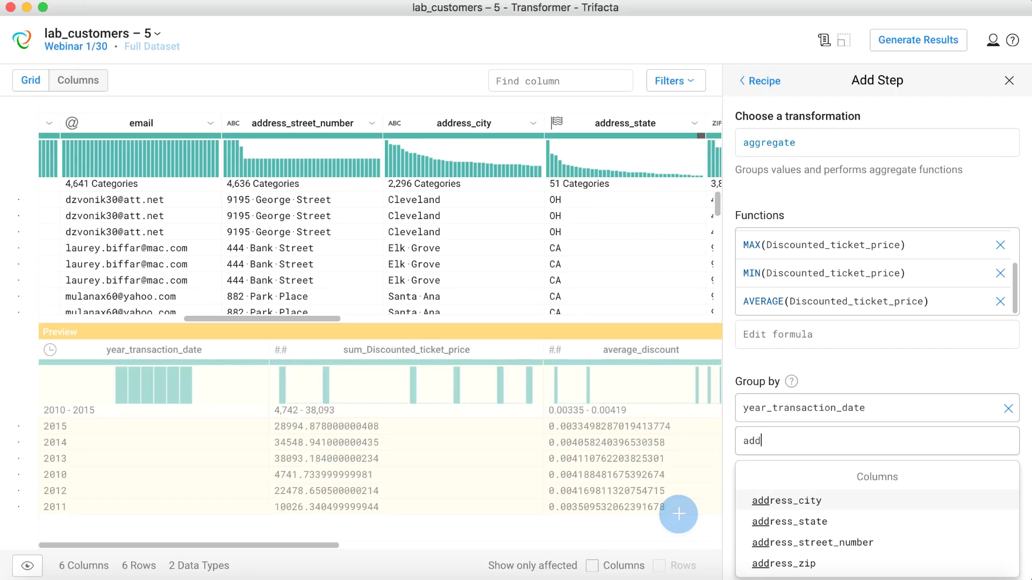
key("Down")
key("Return")
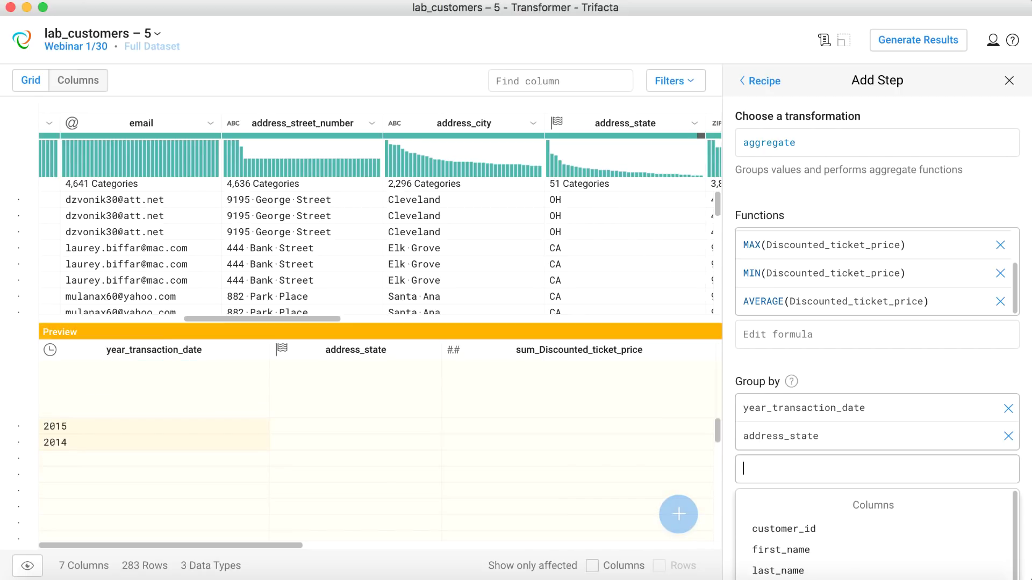
left_click(852, 378)
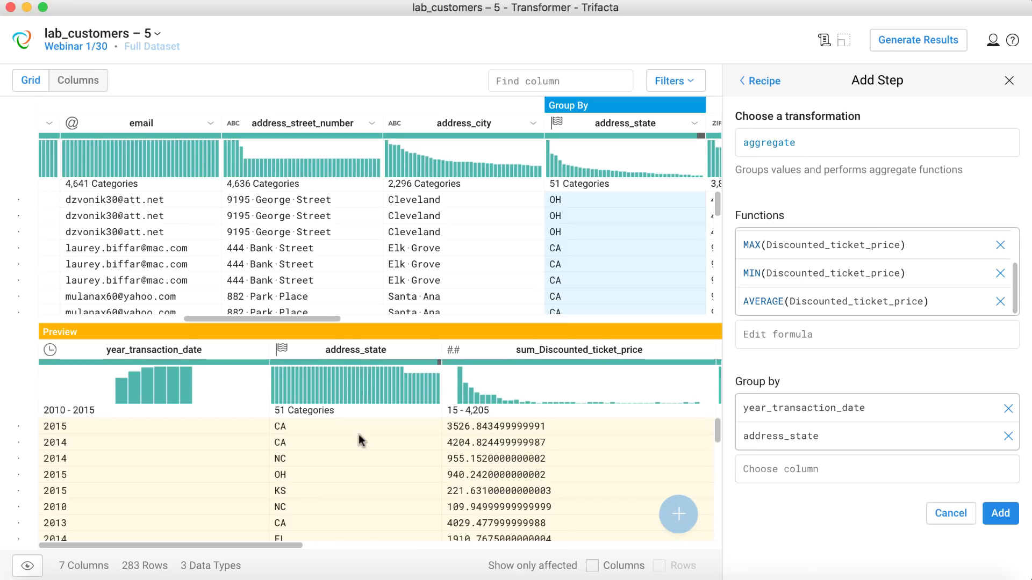
mouse_move(120, 381)
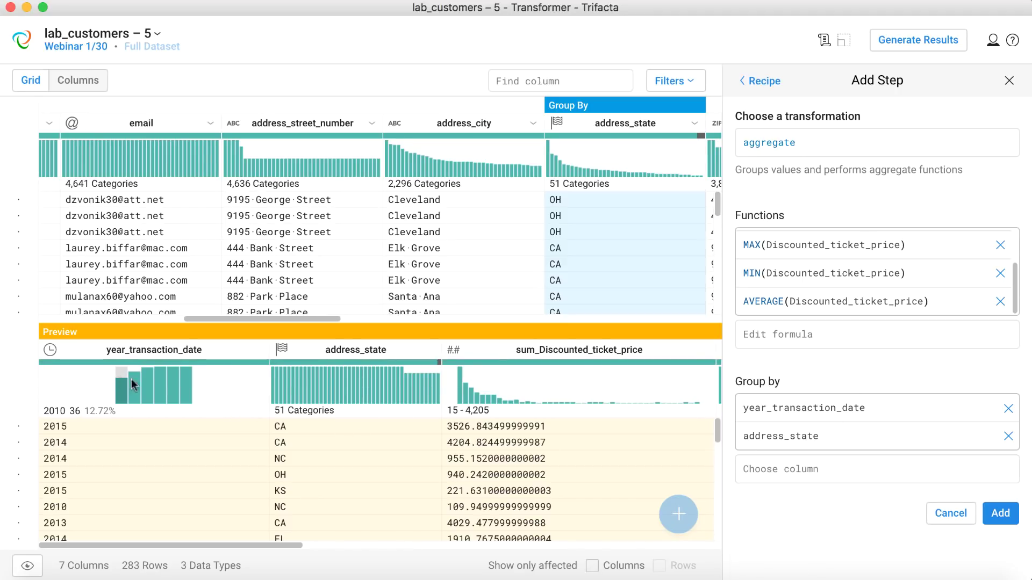
- Check the preview of the grouped year, state and ticket price columns and add the aggregate step to the recipe
scroll(159, 472, "down", 5)
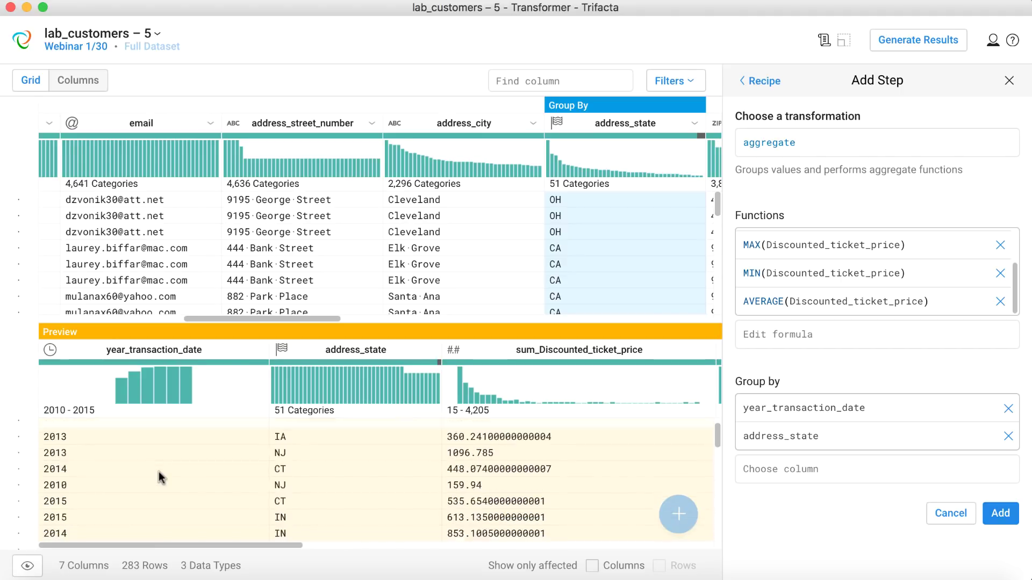
scroll(159, 471, "up", 5)
mouse_move(162, 382)
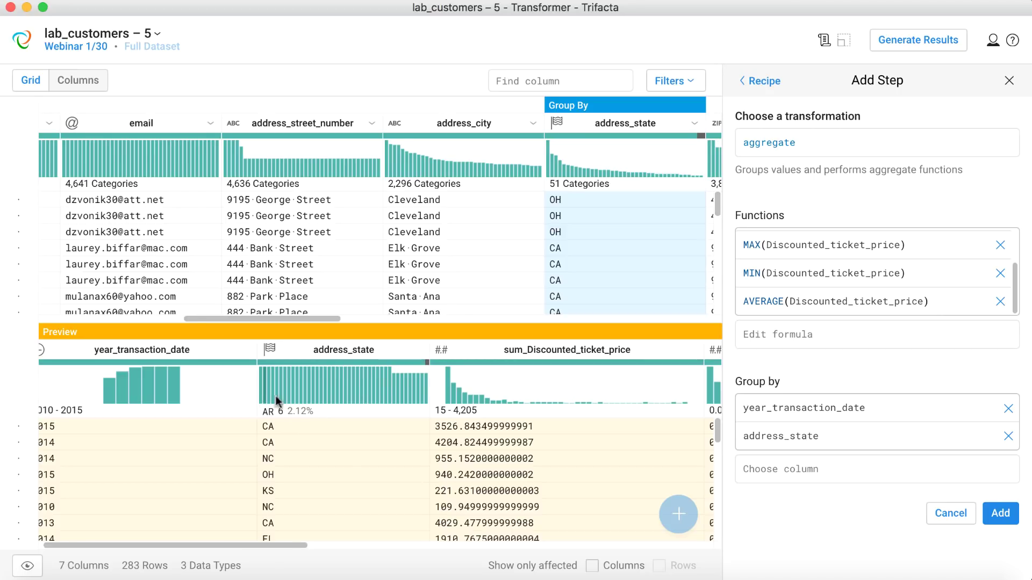
scroll(337, 507, "down", 5)
scroll(337, 513, "down", 2)
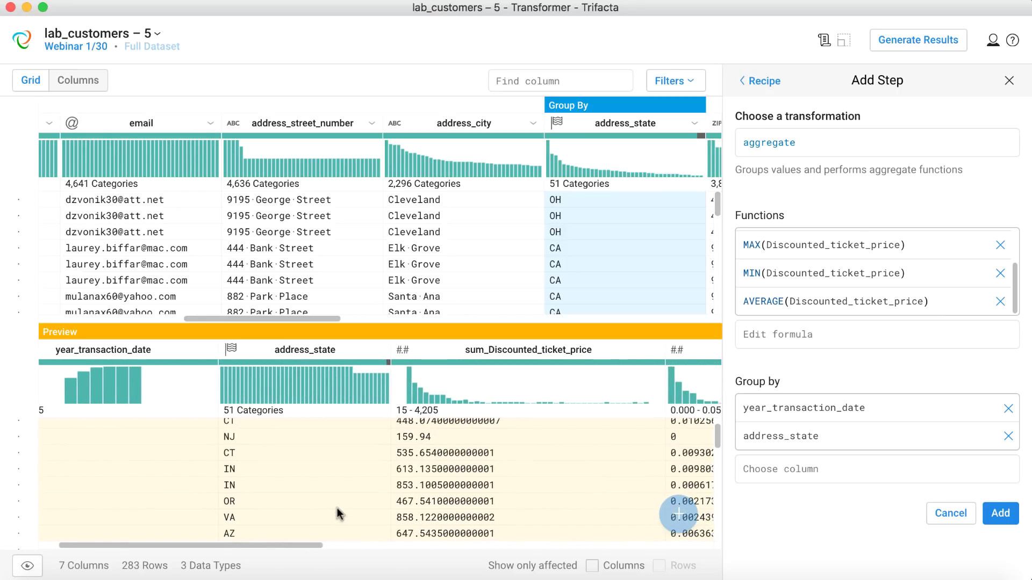
scroll(389, 471, "right", 2)
scroll(389, 471, "right", 15)
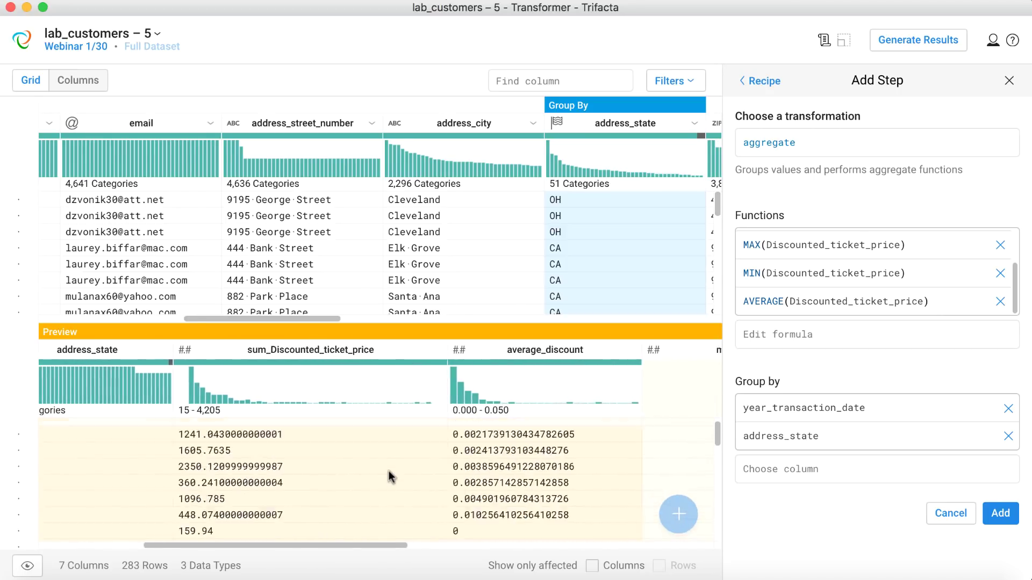
scroll(518, 473, "right", 10)
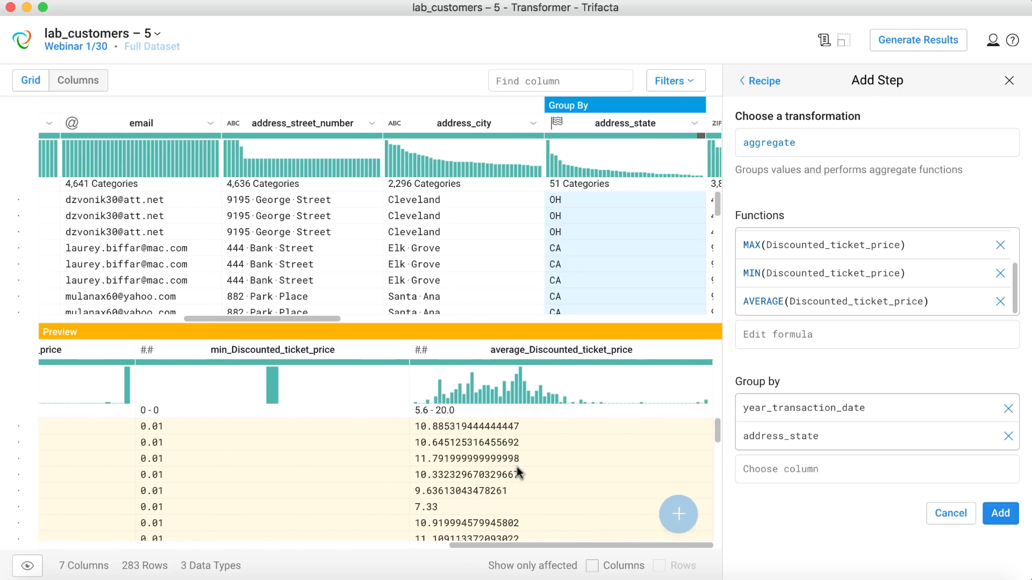
scroll(517, 473, "left", 10)
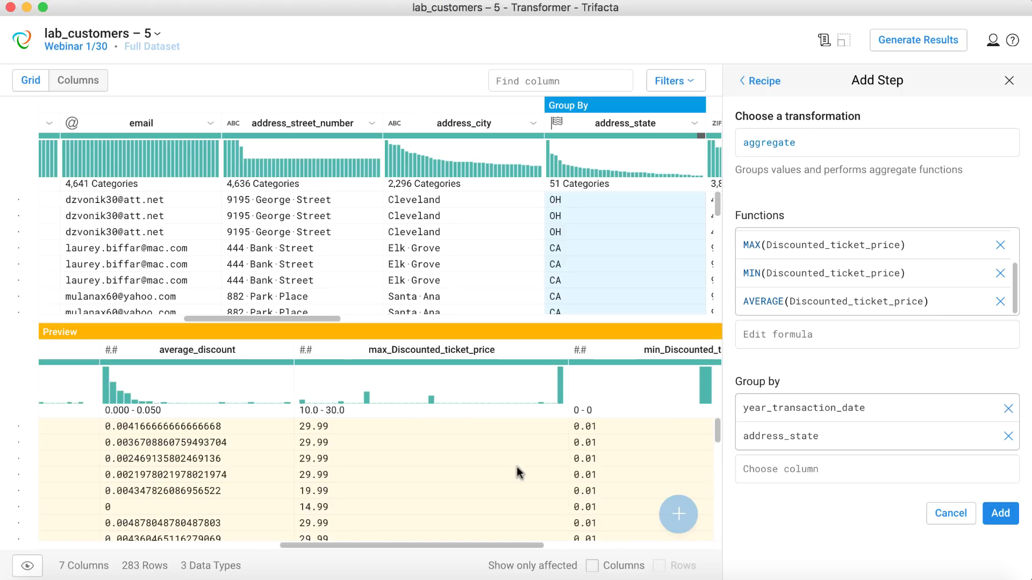
left_click(997, 514)
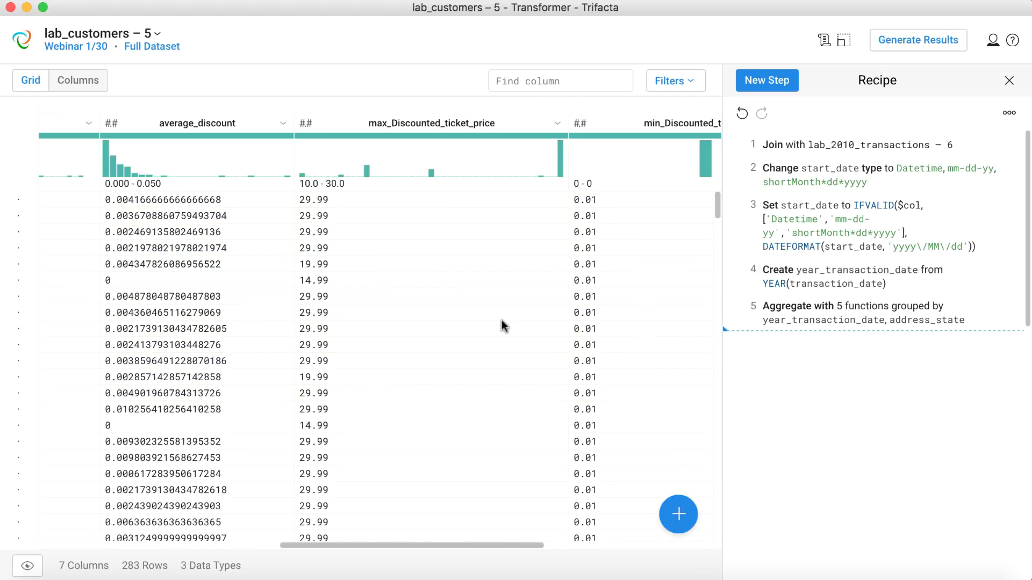
- Examine the aggregated rows across the sum, average, maximum and minimum columns of the transformed dataset
scroll(501, 326, "left", 8)
scroll(501, 325, "down", 5)
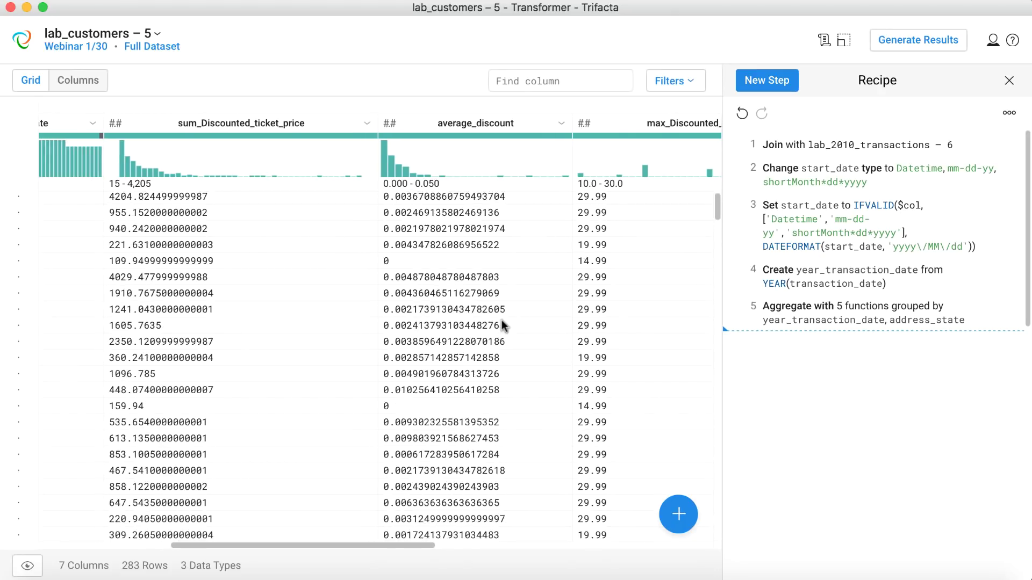
scroll(501, 326, "down", 5)
scroll(502, 326, "right", 10)
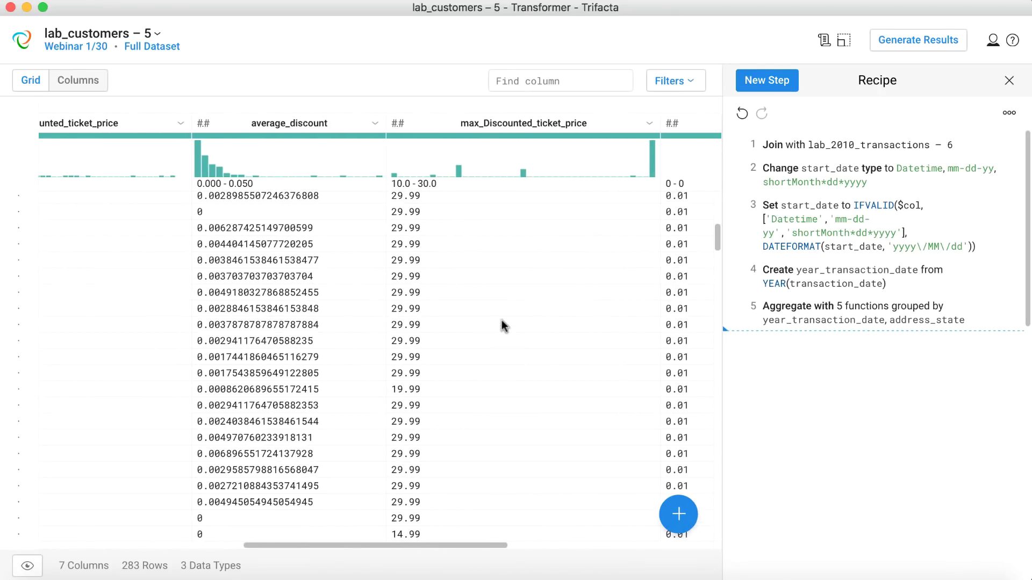
scroll(504, 325, "right", 1)
scroll(503, 326, "right", 10)
scroll(504, 326, "up", 5)
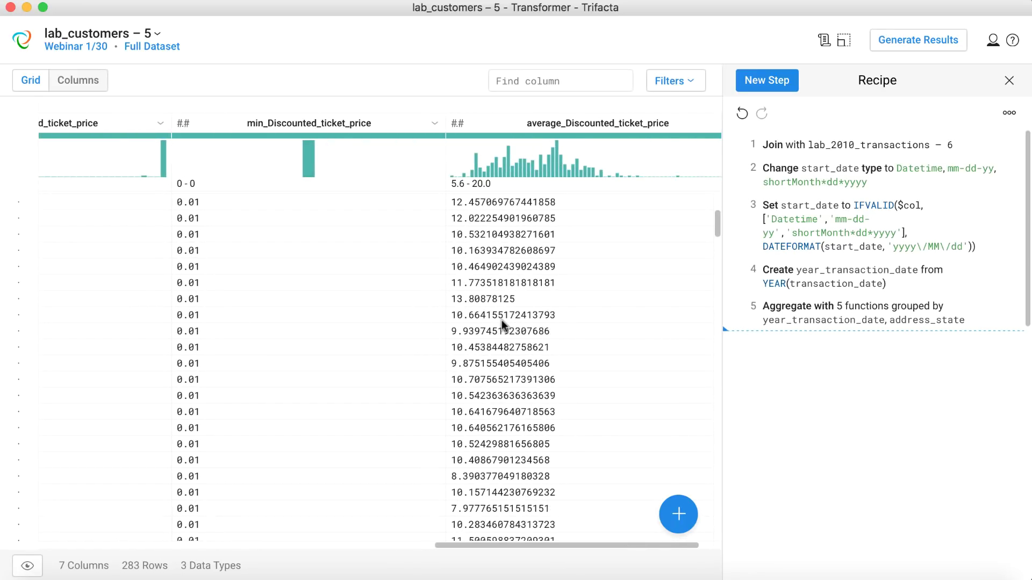
scroll(521, 245, "up", 5)
scroll(520, 245, "right", 3)
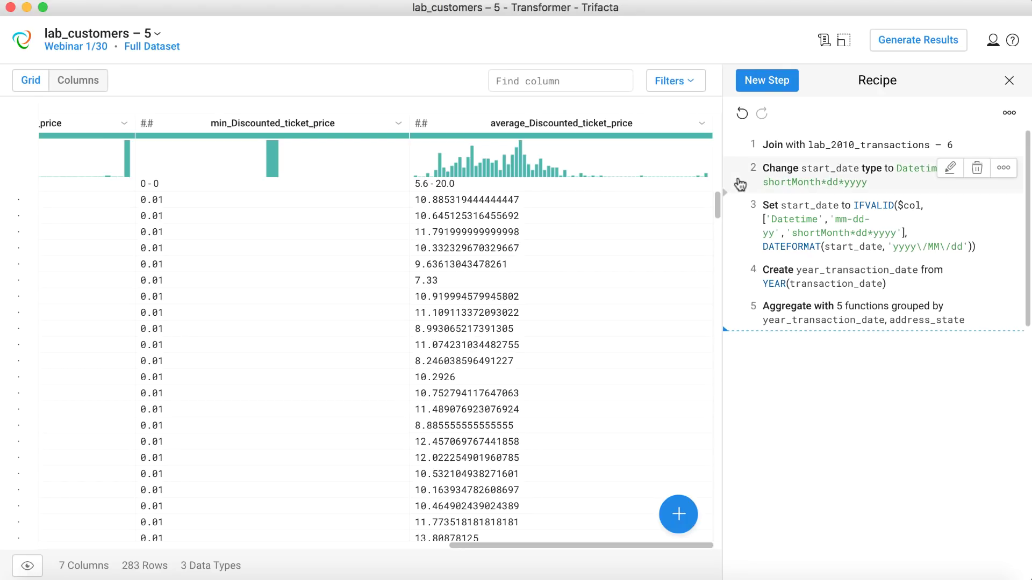
- Generate the recipe's results as uncompressed CSV and JSON with result profiling enabled
left_click(904, 45)
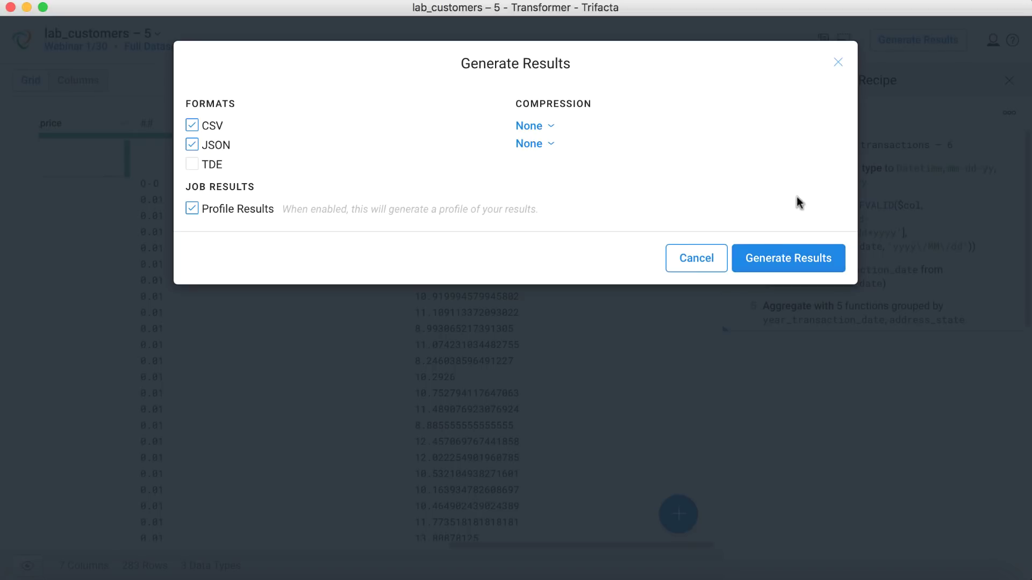
left_click(783, 258)
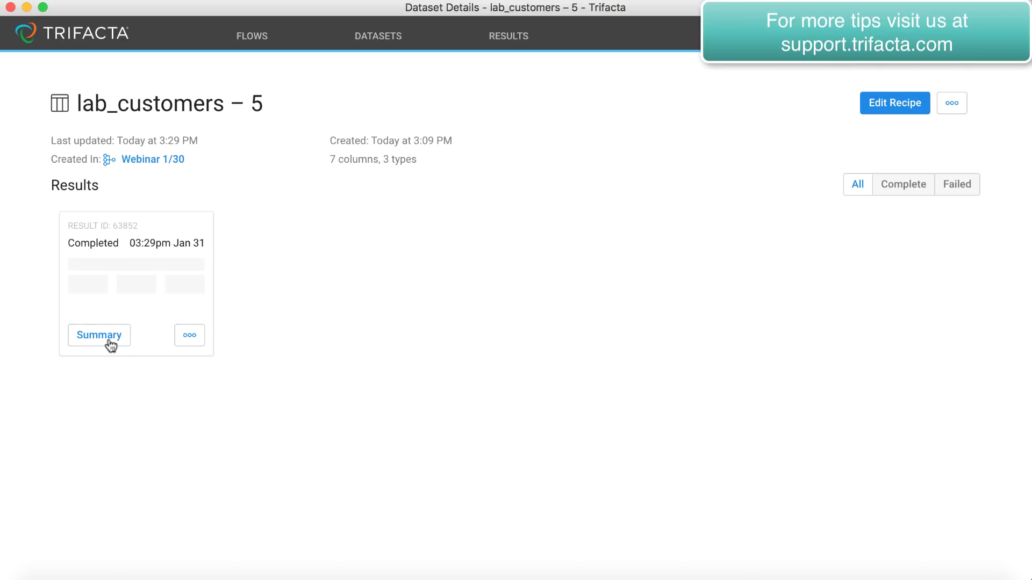
- Open the summary of the completed lab_customers – 5 result and examine the profile of each output column
left_click(90, 337)
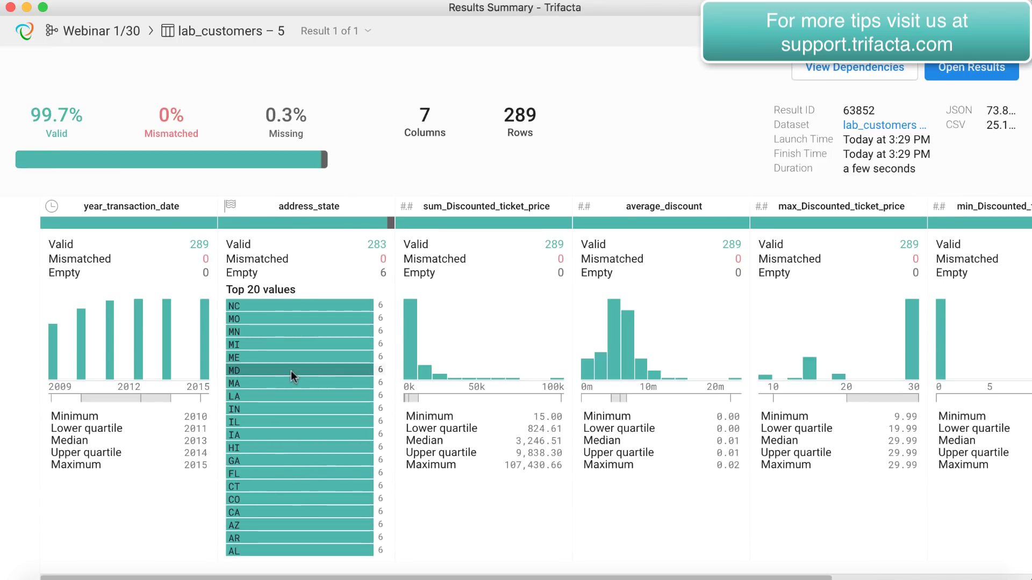
scroll(520, 396, "right", 3)
scroll(520, 396, "right", 3)
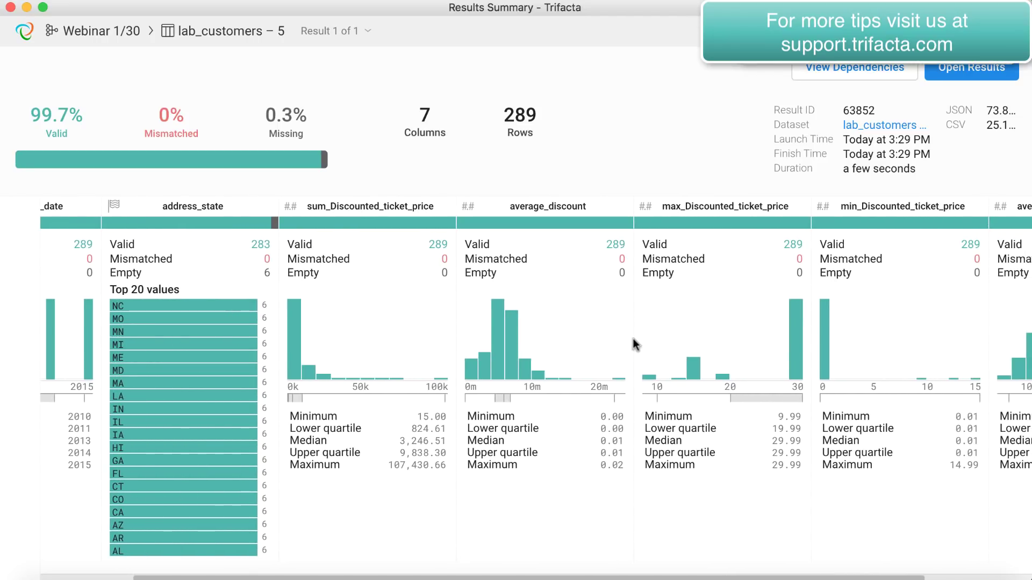
scroll(632, 342, "right", 5)
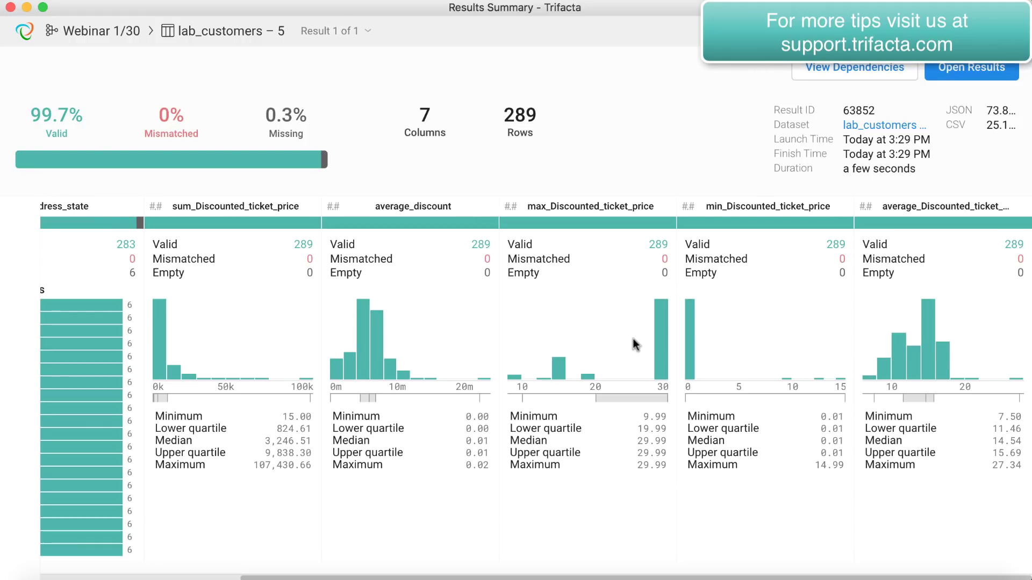
scroll(634, 344, "left", 9)
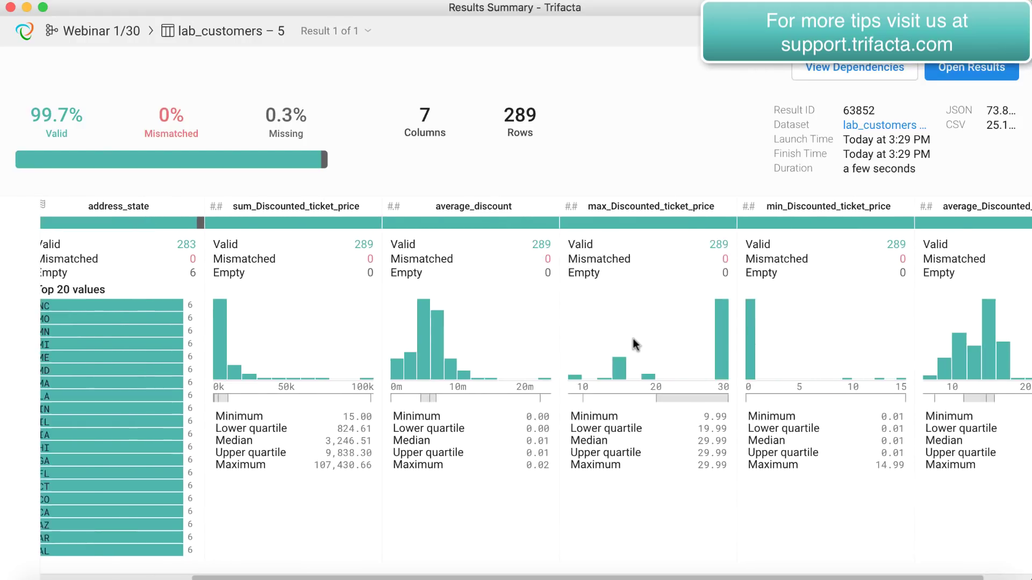